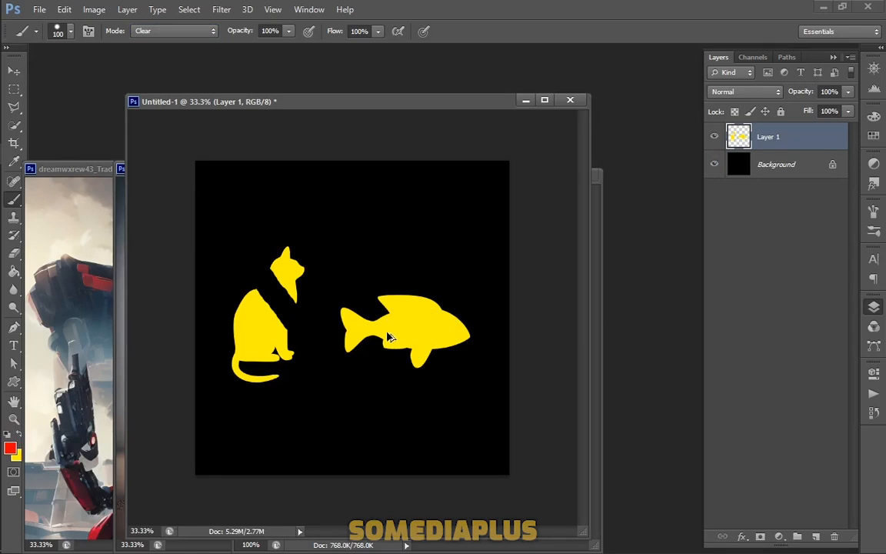
Step: Set the brush mode to Behind and paint red strokes across the yellow cat and fish on Layer 1
{"action": "left_click", "coordinate": [154, 30]}
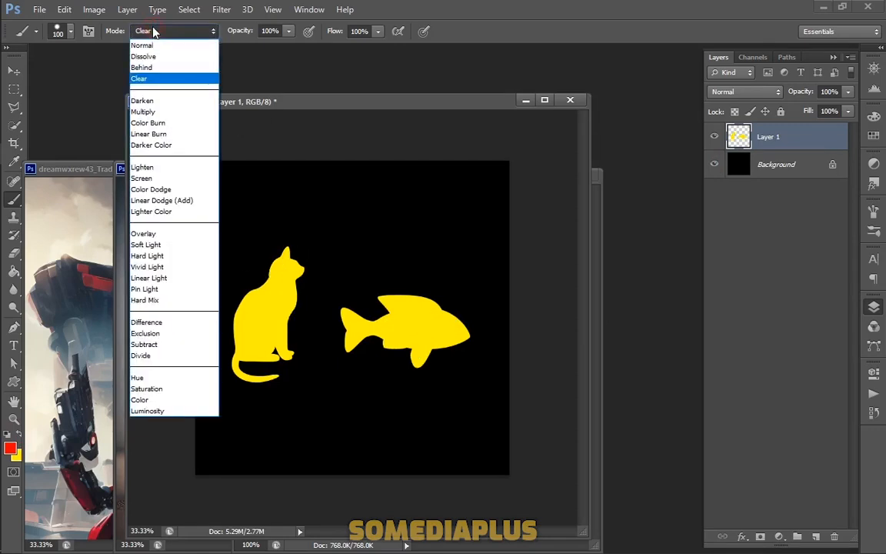
{"action": "left_click", "coordinate": [138, 67]}
{"action": "left_click_drag", "start_coordinate": [235, 247], "coordinate": [311, 340]}
{"action": "mouse_move", "coordinate": [448, 263]}
{"action": "left_mouse_down"}
{"action": "mouse_move", "coordinate": [389, 385]}
{"action": "mouse_move", "coordinate": [457, 387]}
{"action": "mouse_move", "coordinate": [435, 342]}
{"action": "mouse_move", "coordinate": [423, 366]}
{"action": "mouse_move", "coordinate": [345, 368]}
{"action": "left_mouse_up"}
Step: Enlarge the brush to 300 and paint a wide red band behind the cat and fish across the canvas width
{"action": "key", "text": "bracketright"}
{"action": "key", "text": "bracketright"}
{"action": "key", "text": "bracketright"}
{"action": "key", "text": "bracketright"}
{"action": "key", "text": "bracketright"}
{"action": "key", "text": "bracketright"}
{"action": "mouse_move", "coordinate": [393, 265]}
{"action": "left_mouse_down"}
{"action": "mouse_move", "coordinate": [326, 297]}
{"action": "mouse_move", "coordinate": [219, 273]}
{"action": "mouse_move", "coordinate": [525, 292]}
{"action": "mouse_move", "coordinate": [158, 329]}
{"action": "mouse_move", "coordinate": [163, 352]}
{"action": "mouse_move", "coordinate": [522, 357]}
{"action": "mouse_move", "coordinate": [380, 372]}
{"action": "mouse_move", "coordinate": [162, 373]}
{"action": "left_mouse_up"}
{"action": "mouse_move", "coordinate": [168, 253]}
{"action": "left_mouse_down"}
{"action": "mouse_move", "coordinate": [156, 249]}
{"action": "mouse_move", "coordinate": [523, 247]}
{"action": "mouse_move", "coordinate": [526, 372]}
{"action": "mouse_move", "coordinate": [148, 376]}
{"action": "mouse_move", "coordinate": [163, 370]}
{"action": "left_mouse_up"}
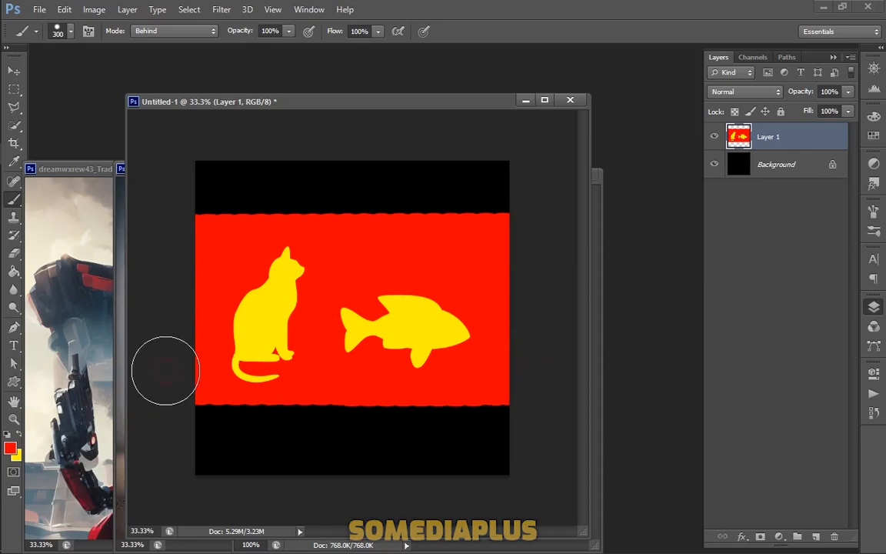
Step: Check the painted layer against the background and undo all red strokes behind the cat and fish
{"action": "left_click", "coordinate": [14, 70]}
{"action": "left_click", "coordinate": [710, 169]}
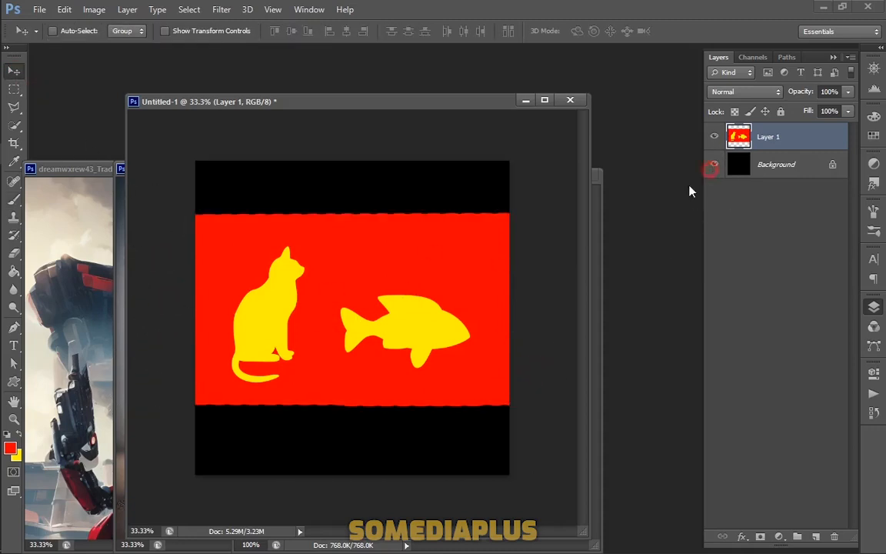
{"action": "left_click", "coordinate": [14, 196]}
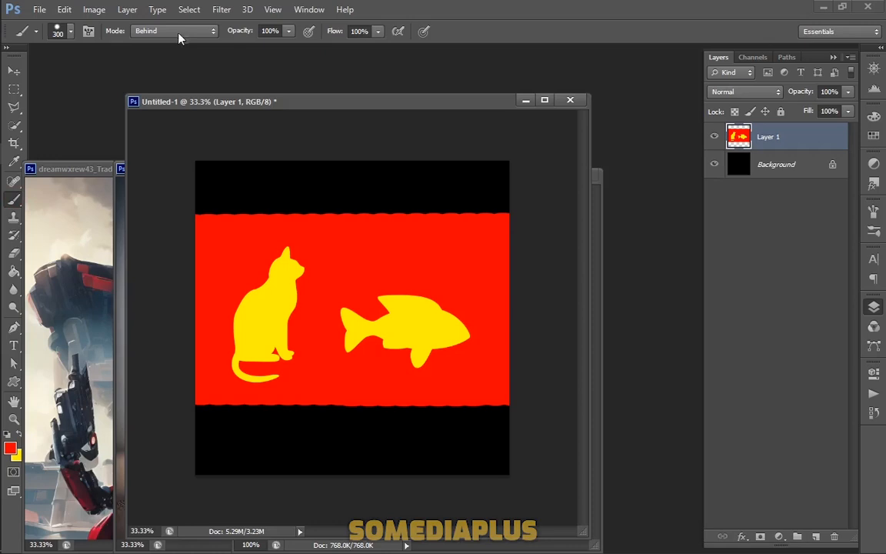
{"action": "key", "text": "ctrl+alt+z"}
{"action": "key", "text": "ctrl+alt+z"}
{"action": "key", "text": "ctrl+alt+z"}
{"action": "key", "text": "ctrl+alt+z"}
{"action": "key", "text": "ctrl+alt+z"}
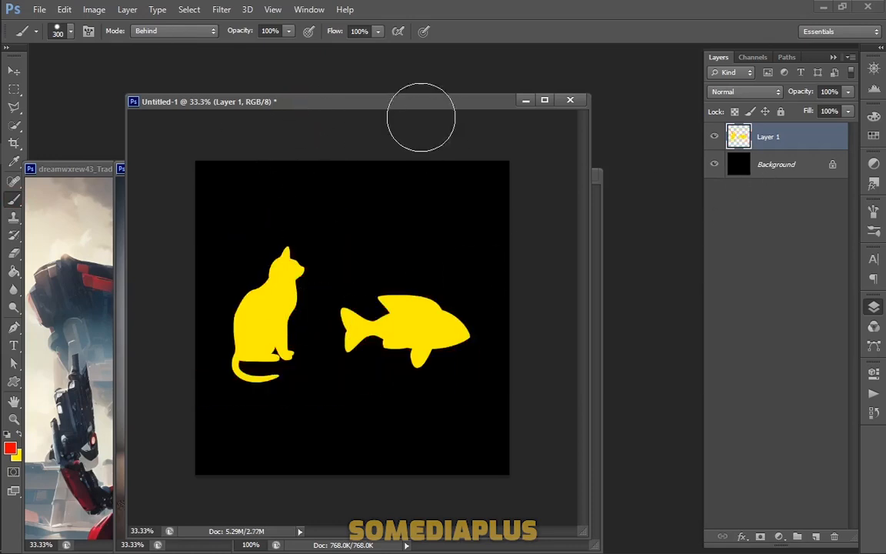
Step: Hide the Background layer and remove the cat and fish with the Paint Bucket in Clear mode
{"action": "left_click_drag", "start_coordinate": [417, 106], "coordinate": [454, 115]}
{"action": "left_click", "coordinate": [13, 274]}
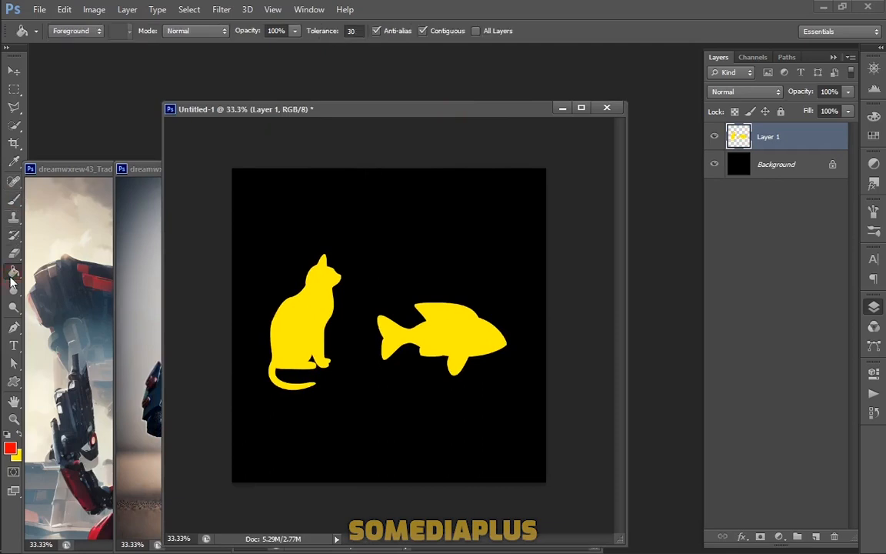
{"action": "left_click", "coordinate": [168, 31]}
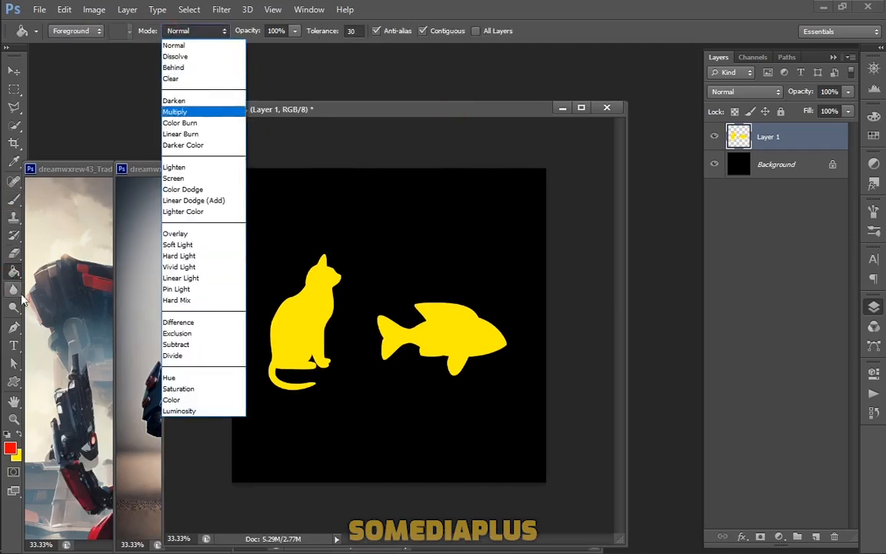
{"action": "left_click", "coordinate": [71, 141]}
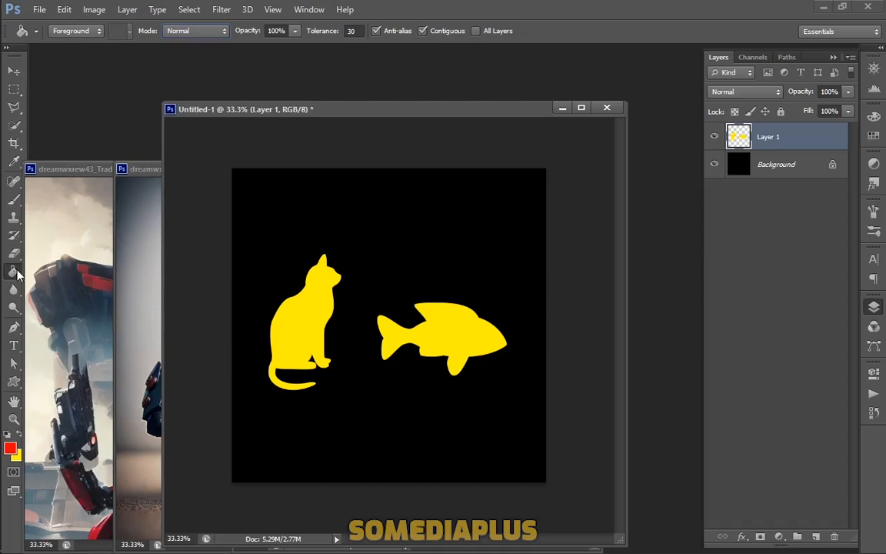
{"action": "left_click", "coordinate": [185, 31]}
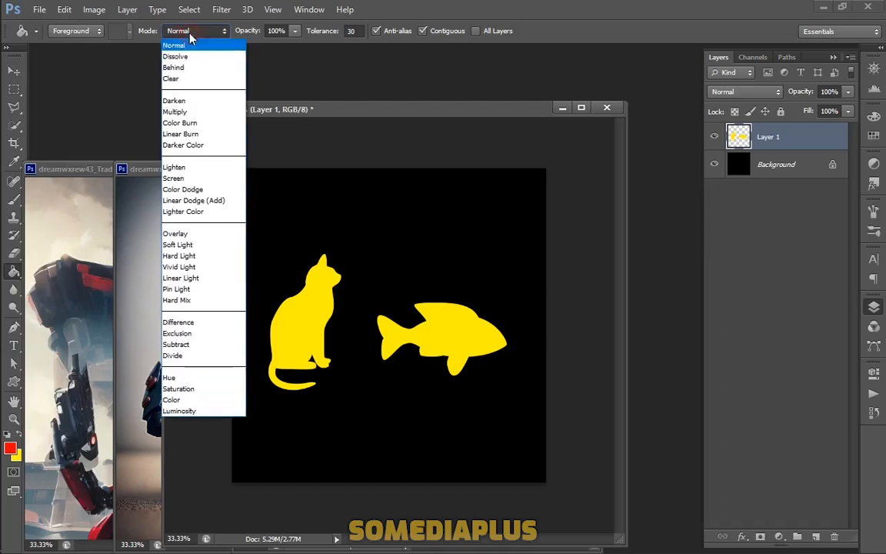
{"action": "left_click", "coordinate": [183, 78]}
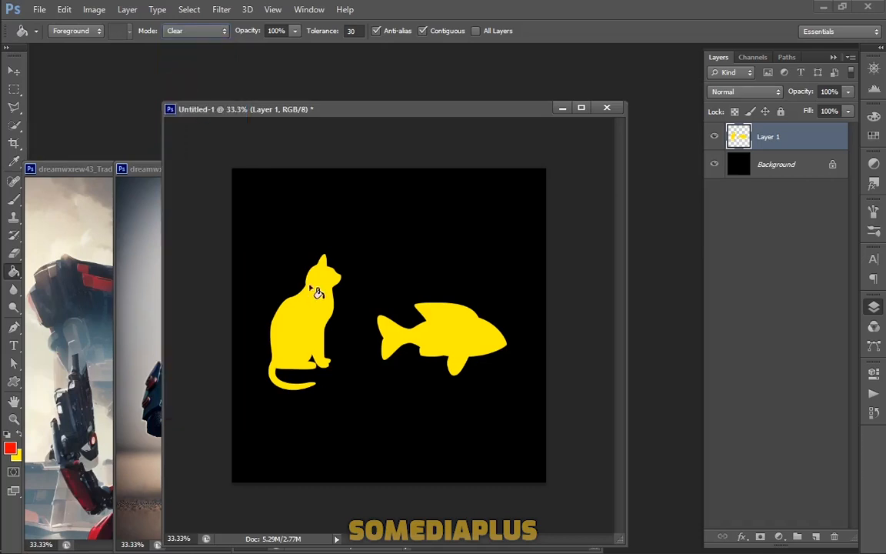
{"action": "left_click", "coordinate": [715, 163]}
{"action": "left_click", "coordinate": [320, 307]}
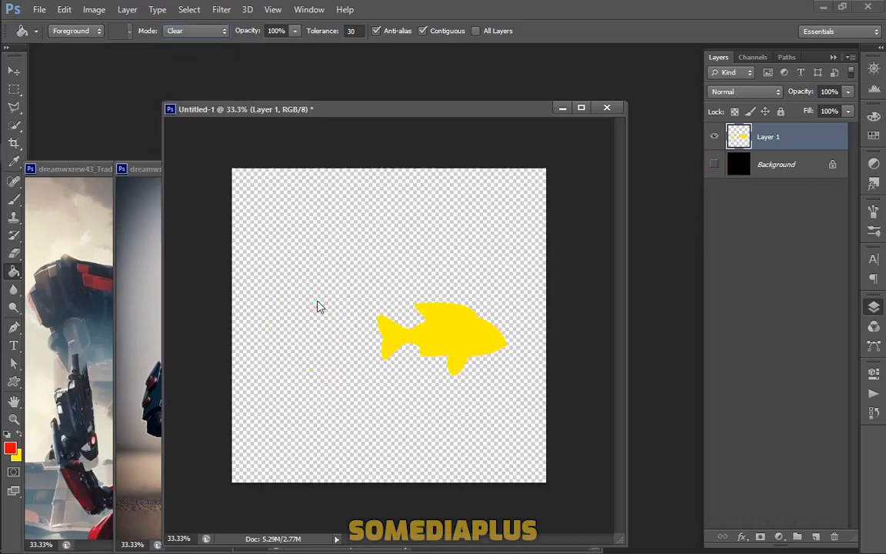
{"action": "left_click", "coordinate": [454, 341]}
Step: Show the Background layer again and undo the clearing of the cat and fish
{"action": "left_click", "coordinate": [714, 164]}
{"action": "key", "text": "ctrl+alt+z"}
{"action": "key", "text": "ctrl+alt+z"}
Step: Fill the empty area around the cat and fish with red using the Paint Bucket in Behind mode
{"action": "left_click", "coordinate": [197, 31]}
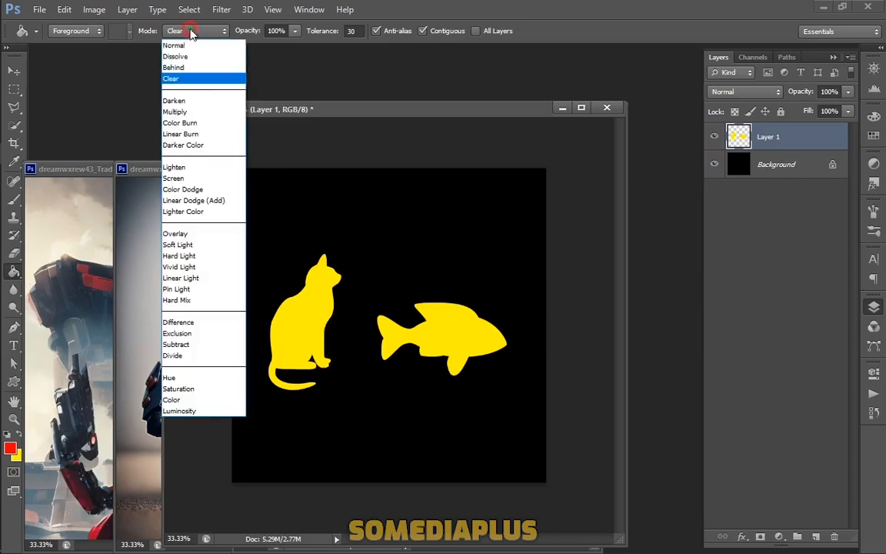
{"action": "left_click", "coordinate": [168, 66]}
{"action": "left_click", "coordinate": [283, 208]}
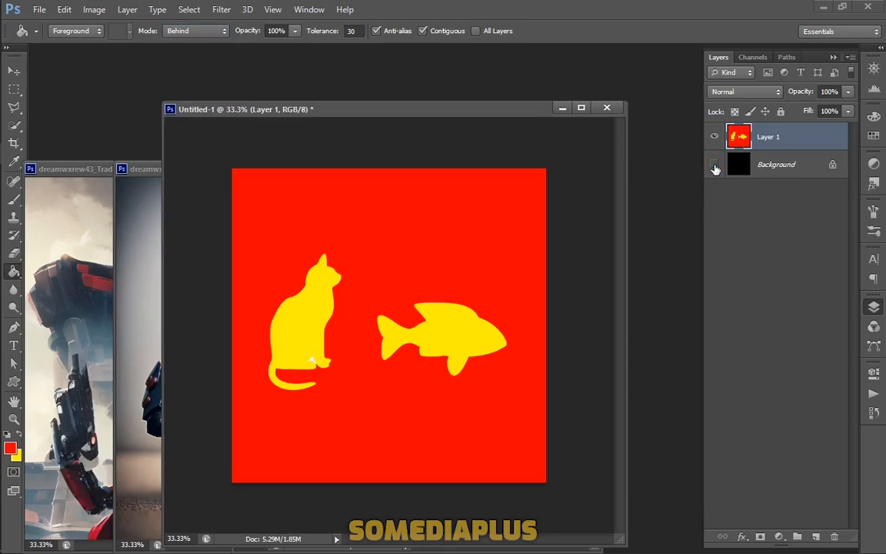
{"action": "key", "text": "ctrl+z"}
{"action": "left_click", "coordinate": [355, 302]}
{"action": "key", "text": "ctrl+i"}
{"action": "key", "text": "ctrl+z"}
Step: Bring the batch_8599033.jpg image forward and convert its Background into a regular layer with the default settings
{"action": "left_click", "coordinate": [14, 71]}
{"action": "left_click_drag", "start_coordinate": [529, 110], "coordinate": [750, 77]}
{"action": "left_click_drag", "start_coordinate": [333, 179], "coordinate": [246, 109]}
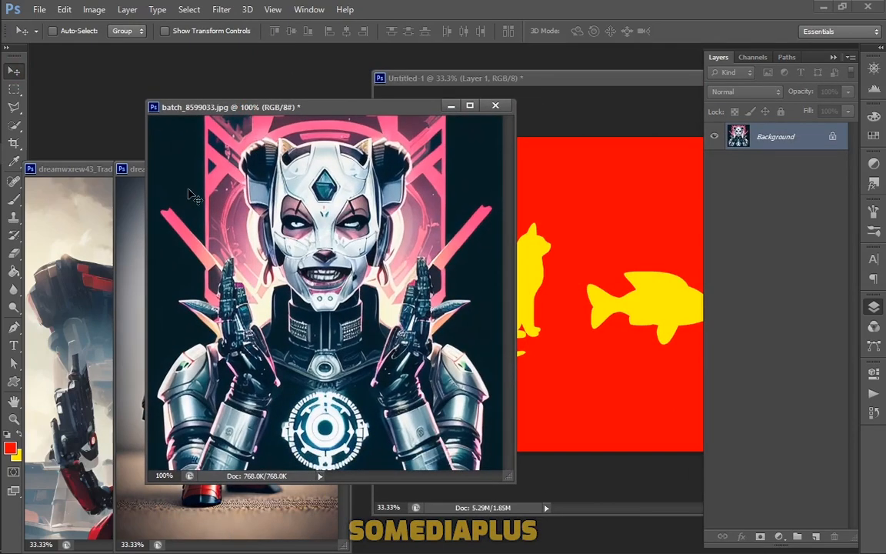
{"action": "double_click", "coordinate": [799, 140]}
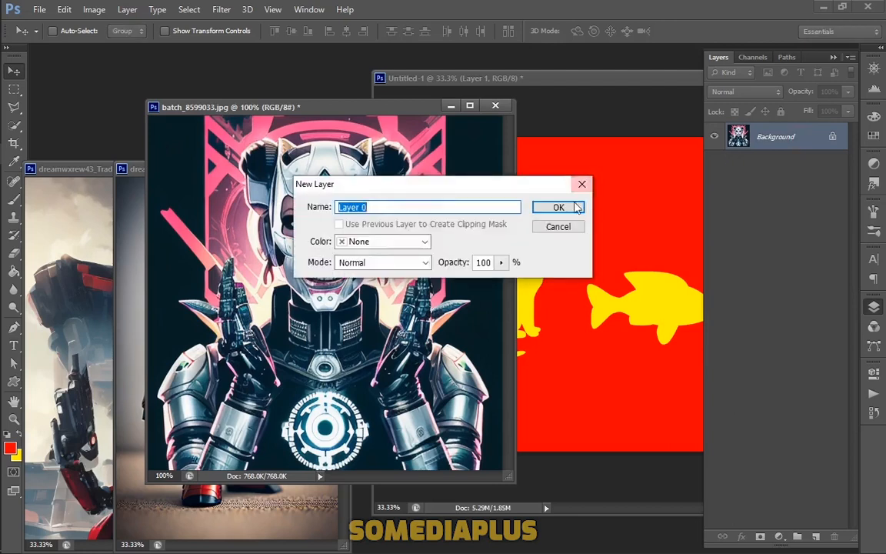
{"action": "key", "text": "Return"}
Step: Clear the dark areas on both sides of the masked figure using the Paint Bucket in Clear mode with tolerance 10
{"action": "left_click", "coordinate": [14, 271]}
{"action": "left_click", "coordinate": [174, 31]}
{"action": "left_click", "coordinate": [174, 72]}
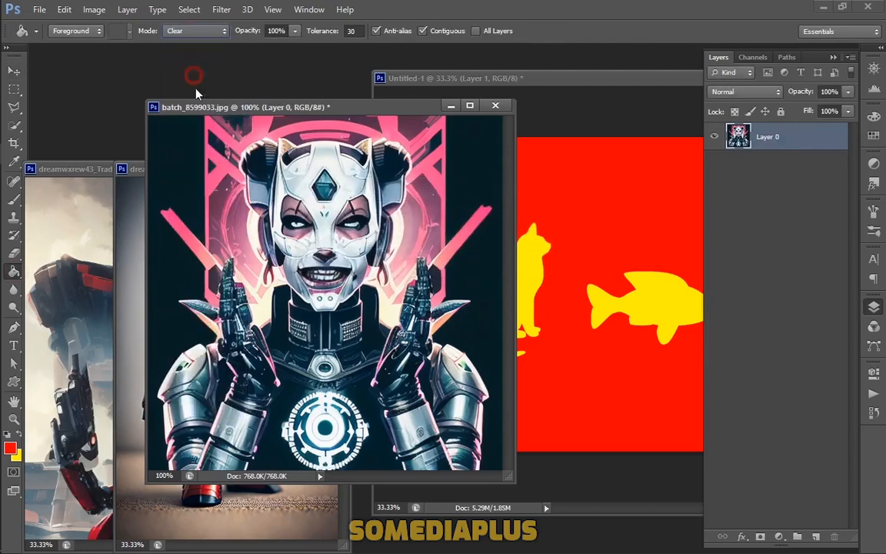
{"action": "double_click", "coordinate": [351, 31]}
{"action": "type", "text": "10"}
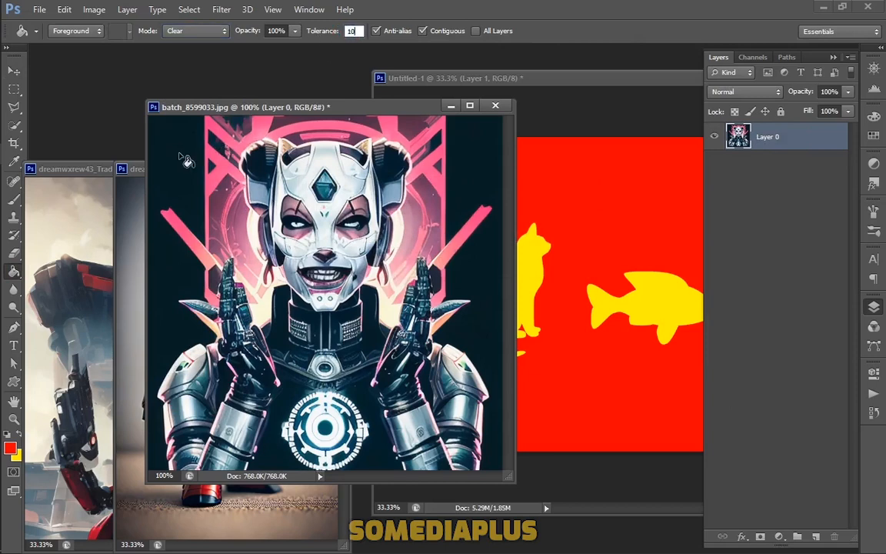
{"action": "left_click", "coordinate": [177, 143]}
{"action": "left_click", "coordinate": [474, 150]}
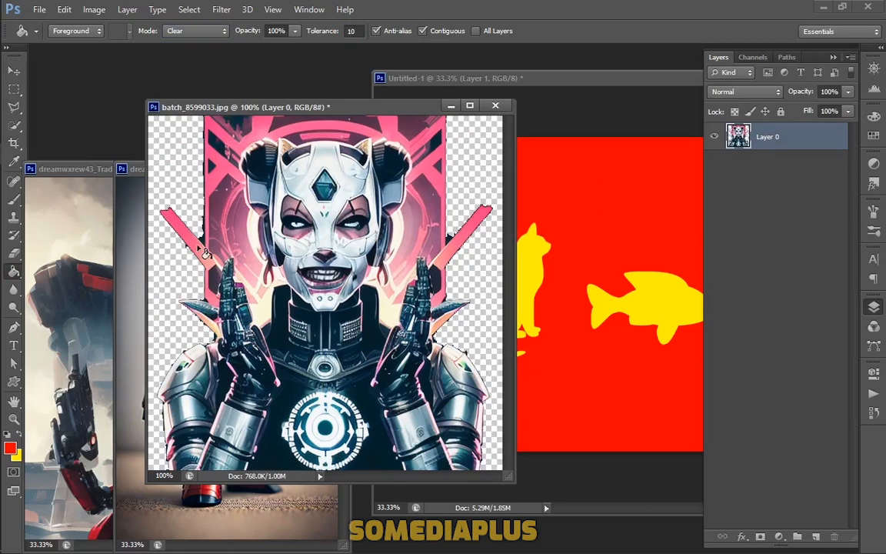
Step: Undo both clears, set the tolerance to 30, and clear the dark areas beside the figure again
{"action": "key", "text": "ctrl+alt+z"}
{"action": "key", "text": "ctrl+alt+z"}
{"action": "double_click", "coordinate": [351, 30]}
{"action": "type", "text": "30"}
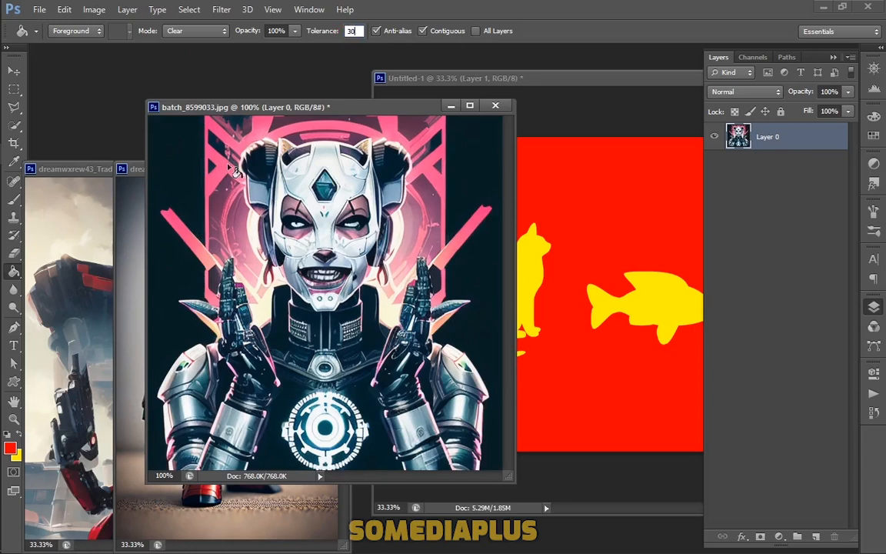
{"action": "left_click", "coordinate": [168, 159]}
{"action": "left_click", "coordinate": [472, 168]}
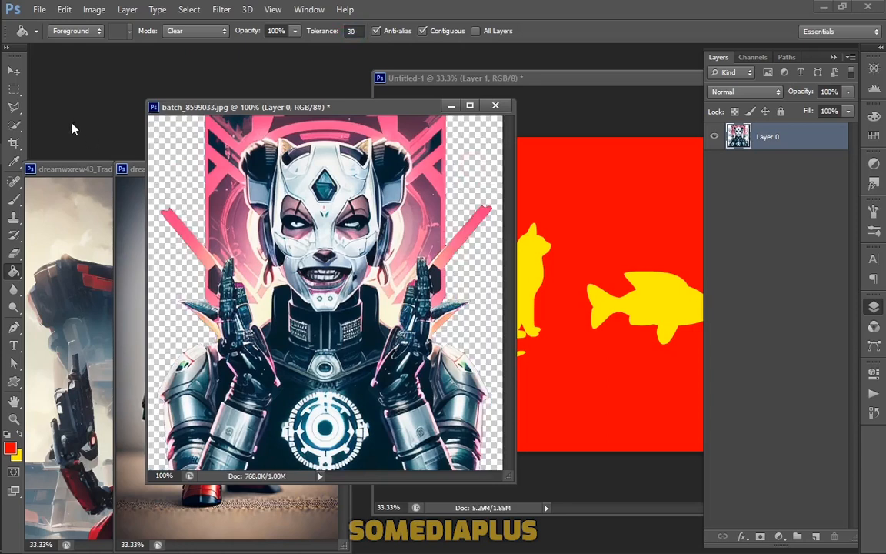
Step: Hide Layer 1 in Untitled-1 and copy the masked figure into that document over the black background
{"action": "left_click", "coordinate": [16, 71]}
{"action": "left_click", "coordinate": [559, 226]}
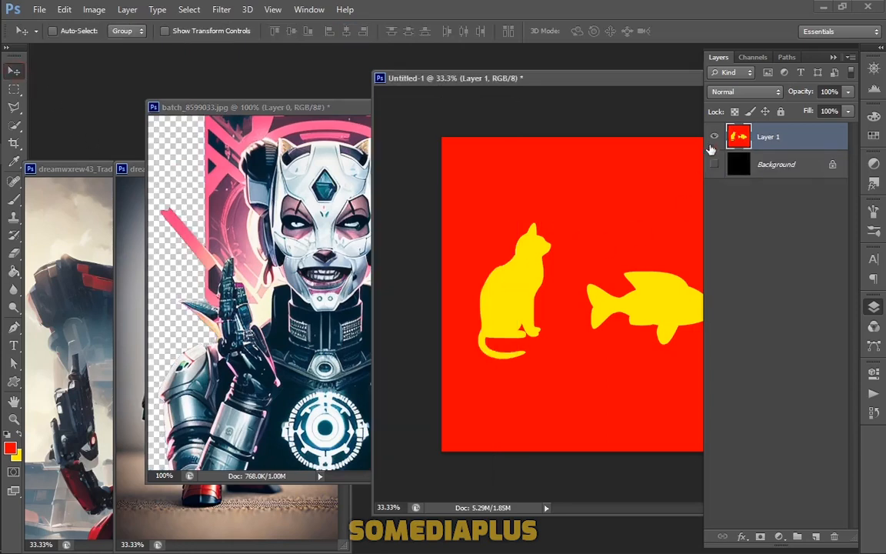
{"action": "left_click", "coordinate": [714, 137]}
{"action": "left_click_drag", "start_coordinate": [243, 197], "coordinate": [548, 228]}
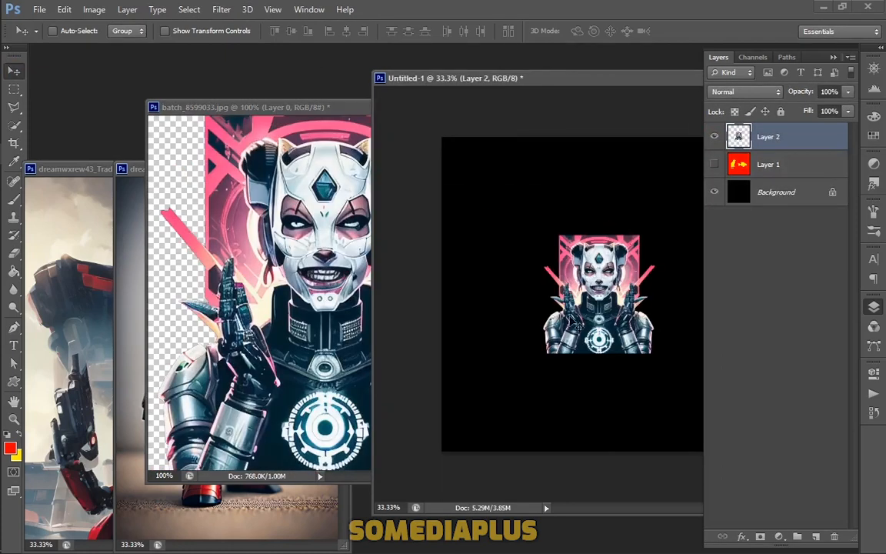
Step: Undo the cleared background in batch_8599033.jpg and reposition its window
{"action": "left_click", "coordinate": [291, 253]}
{"action": "key", "text": "ctrl+alt+z"}
{"action": "key", "text": "ctrl+alt+z"}
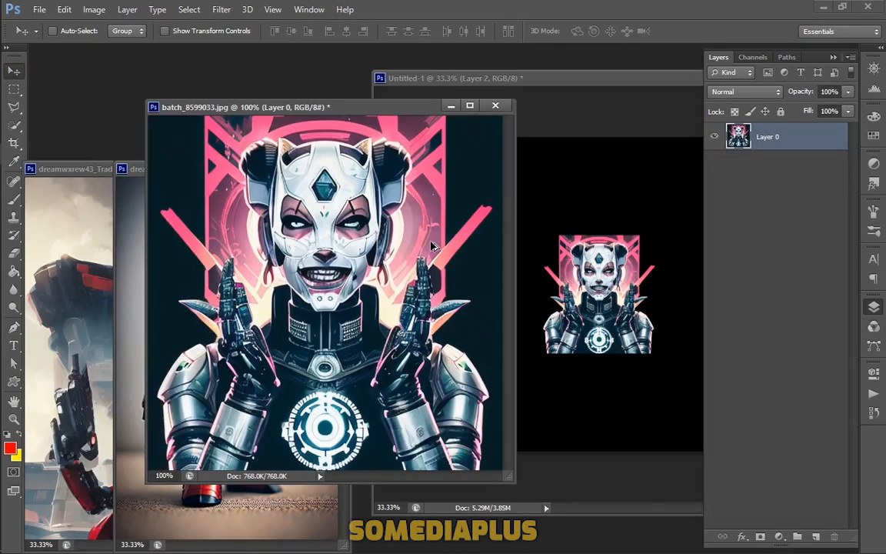
{"action": "mouse_move", "coordinate": [259, 106]}
{"action": "left_mouse_down"}
{"action": "mouse_move", "coordinate": [273, 224]}
{"action": "mouse_move", "coordinate": [212, 151]}
{"action": "left_mouse_up"}
Step: Hide the Background in Untitled-1 and fill behind the figure on Layer 2 with red using the Paint Bucket in Behind mode
{"action": "key", "text": "g"}
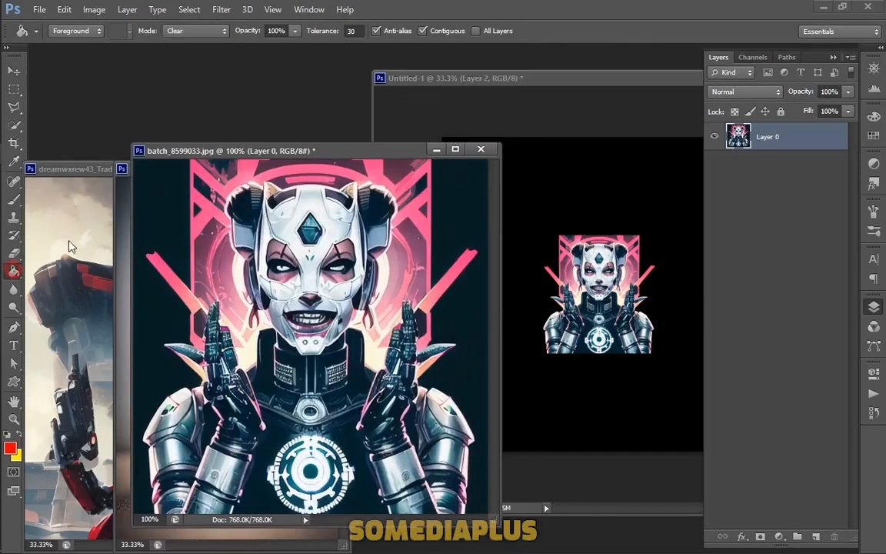
{"action": "left_click", "coordinate": [194, 31]}
{"action": "left_click", "coordinate": [190, 67]}
{"action": "left_click_drag", "start_coordinate": [535, 79], "coordinate": [398, 91]}
{"action": "key", "text": "ctrl+plus"}
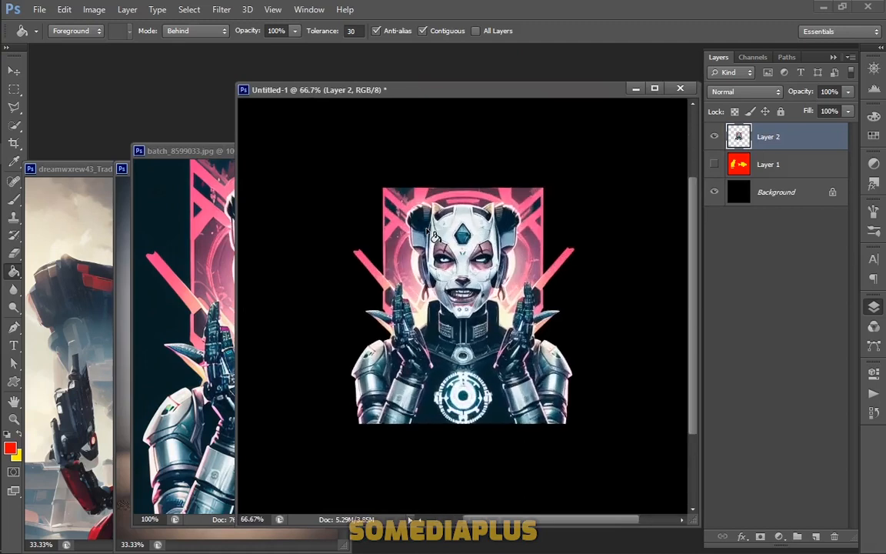
{"action": "key", "text": "ctrl+plus"}
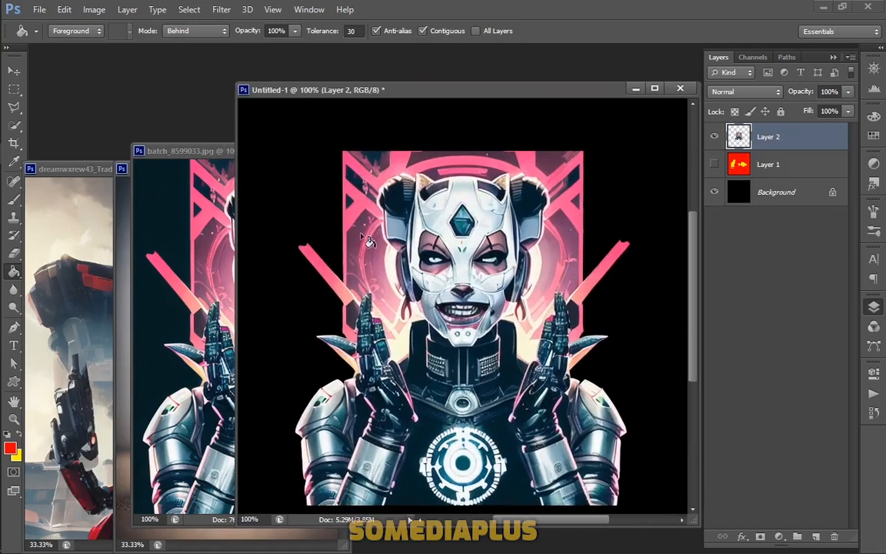
{"action": "left_click", "coordinate": [714, 192]}
{"action": "left_click", "coordinate": [316, 174]}
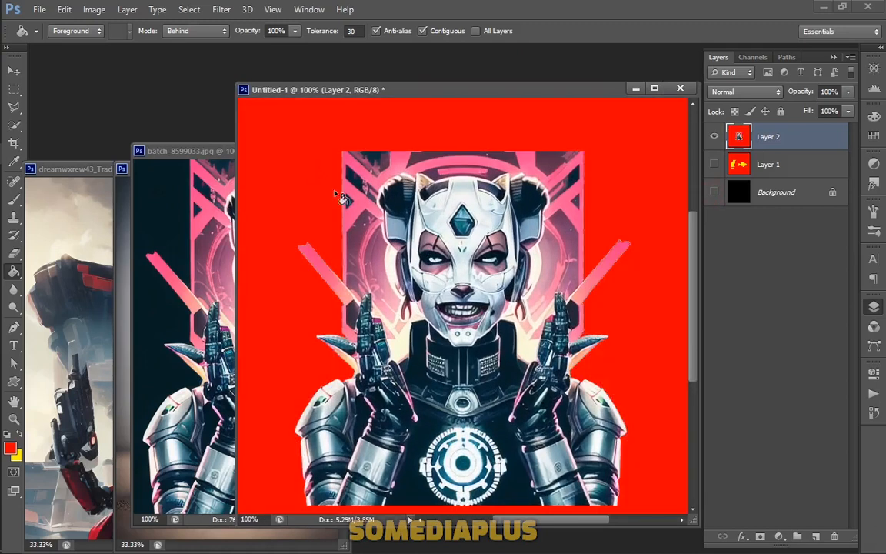
Step: Undo the red fill, try the same fill in Normal mode for comparison, and undo that too
{"action": "key", "text": "ctrl+minus"}
{"action": "key", "text": "ctrl+z"}
{"action": "left_click", "coordinate": [196, 30]}
{"action": "left_click", "coordinate": [188, 44]}
{"action": "left_click", "coordinate": [322, 172]}
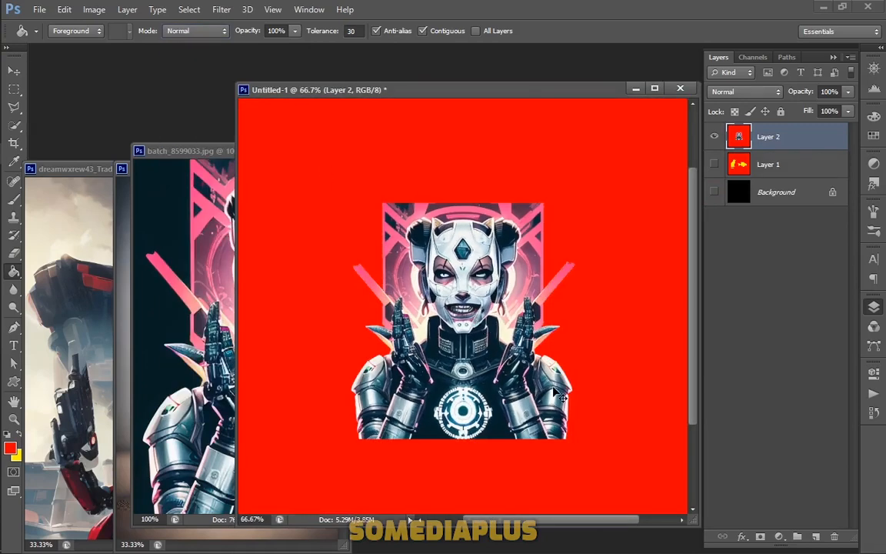
{"action": "key", "text": "ctrl+z"}
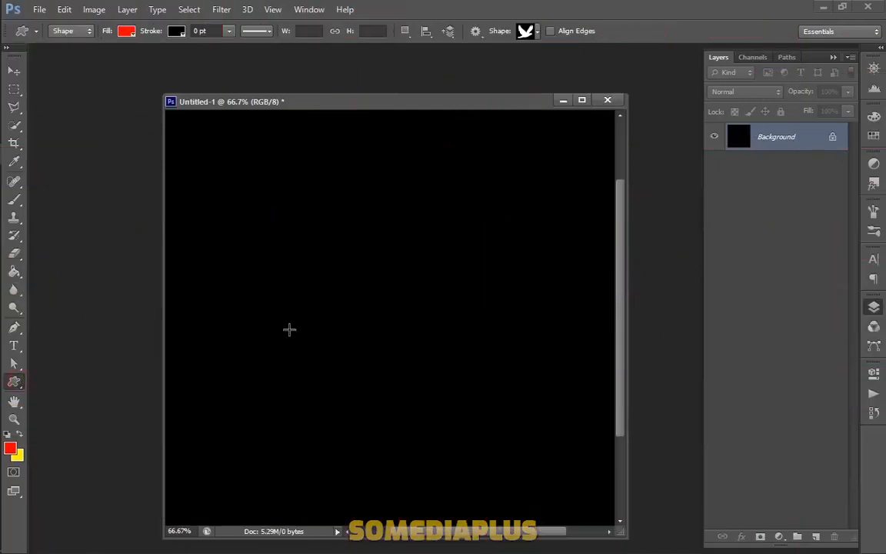
Step: Draw a red fish custom shape about 322 by 182 px on the black canvas
{"action": "right_click", "coordinate": [292, 334]}
{"action": "left_click", "coordinate": [60, 35]}
{"action": "right_click", "coordinate": [412, 218]}
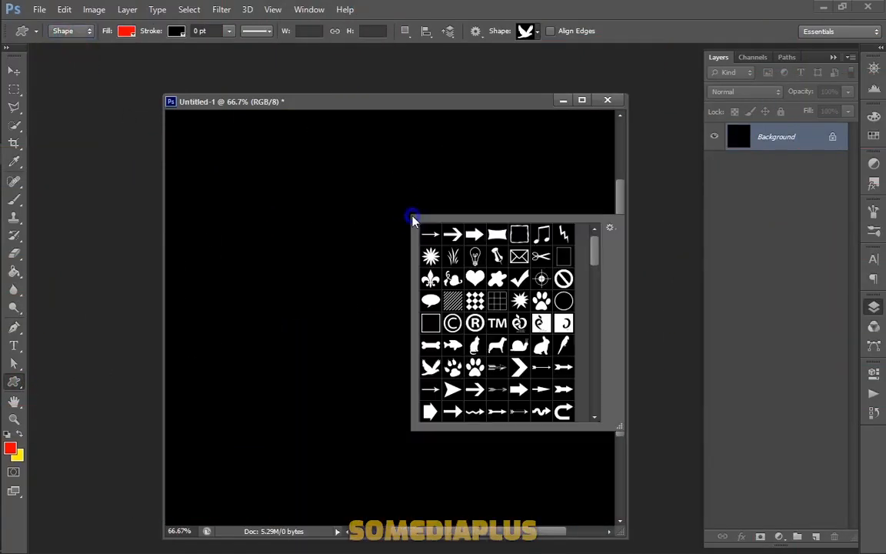
{"action": "left_click", "coordinate": [453, 346]}
{"action": "left_click_drag", "start_coordinate": [248, 255], "coordinate": [396, 342]}
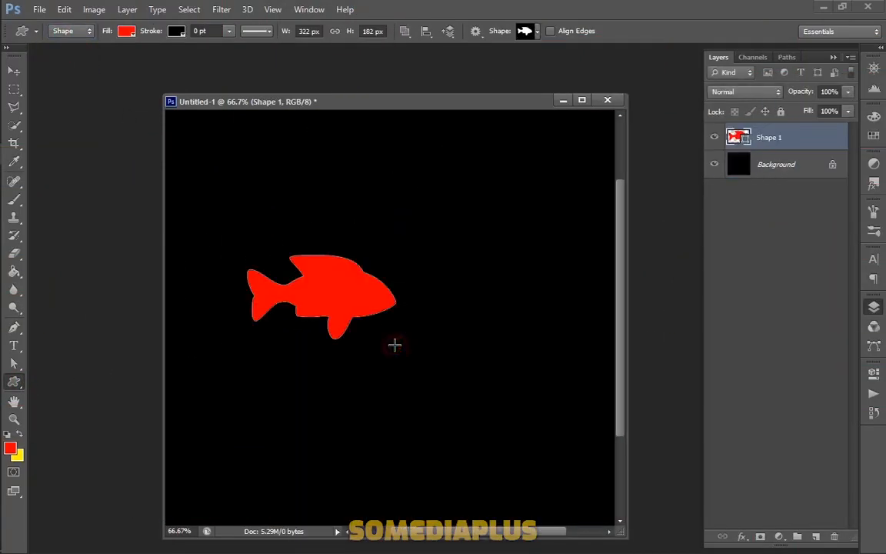
Step: Draw a dog custom shape about 329 by 282 px beside the fish
{"action": "right_click", "coordinate": [411, 290]}
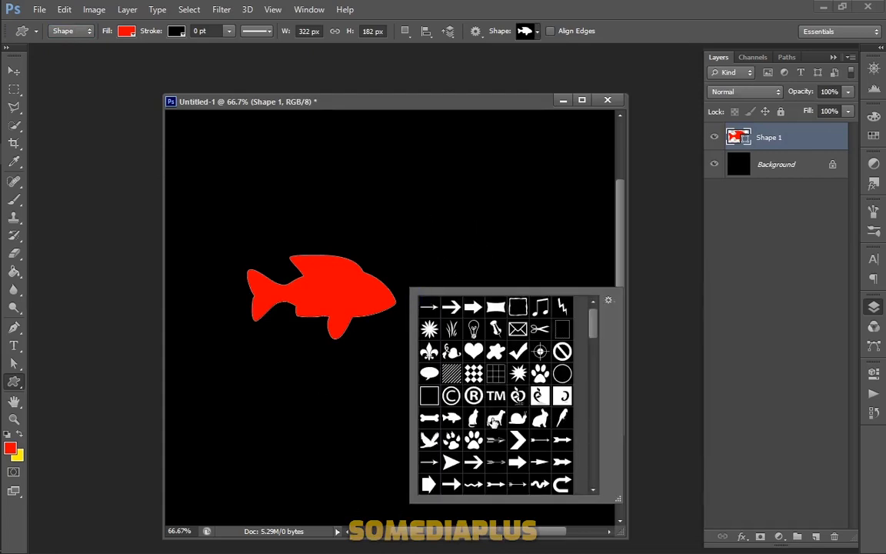
{"action": "left_click", "coordinate": [495, 420]}
{"action": "left_click", "coordinate": [418, 222]}
{"action": "left_click_drag", "start_coordinate": [417, 222], "coordinate": [571, 379]}
Step: Change the dog shape's fill color to blue
{"action": "double_click", "coordinate": [738, 137]}
{"action": "left_click", "coordinate": [231, 110]}
{"action": "left_click", "coordinate": [399, 28]}
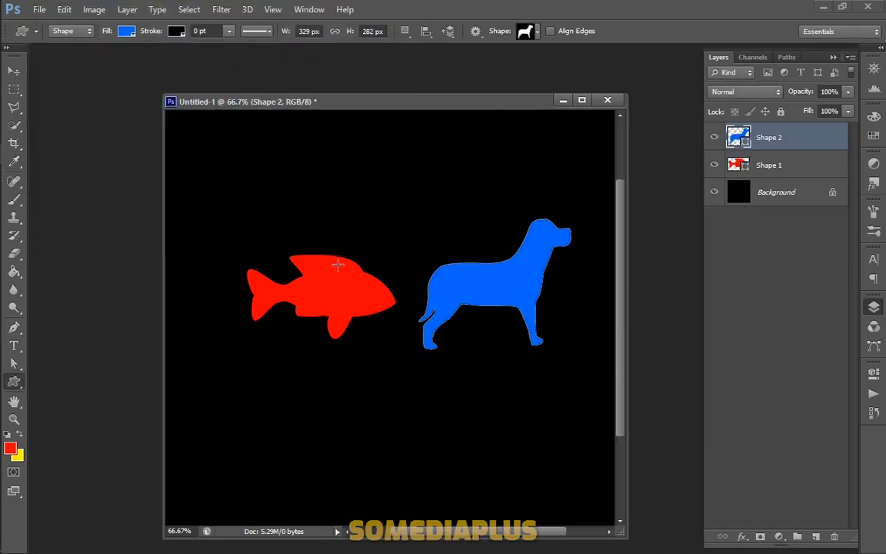
Step: Copy the dog layer's shape attributes and paste them onto the fish layer
{"action": "right_click", "coordinate": [785, 149]}
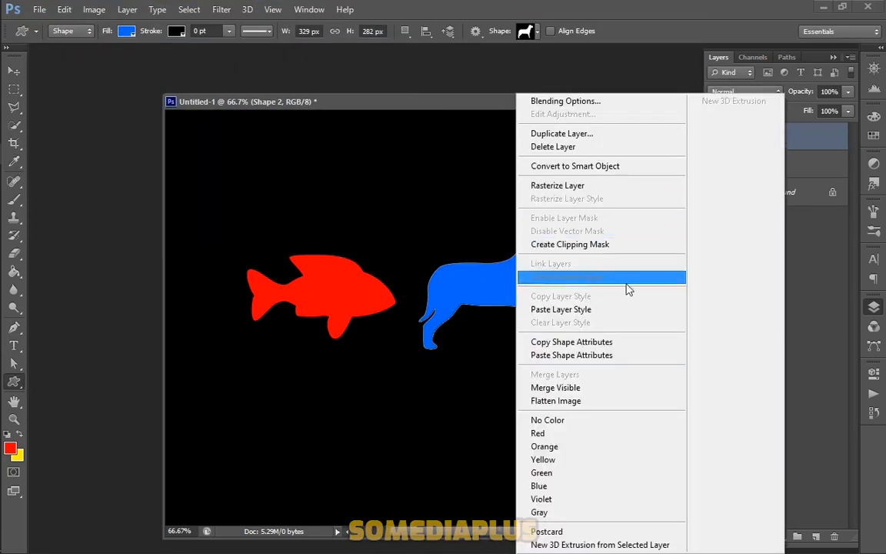
{"action": "left_click", "coordinate": [631, 341]}
{"action": "left_click", "coordinate": [767, 168]}
{"action": "right_click", "coordinate": [790, 170]}
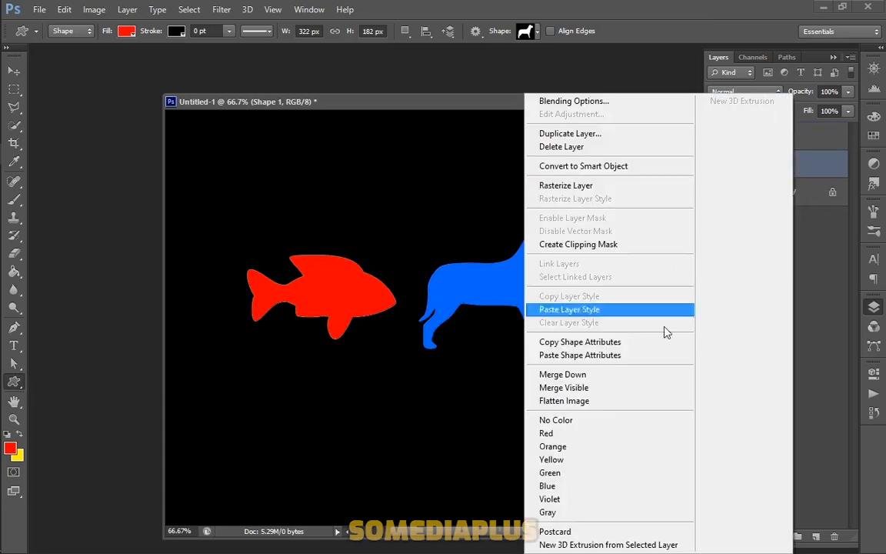
{"action": "left_click", "coordinate": [612, 355]}
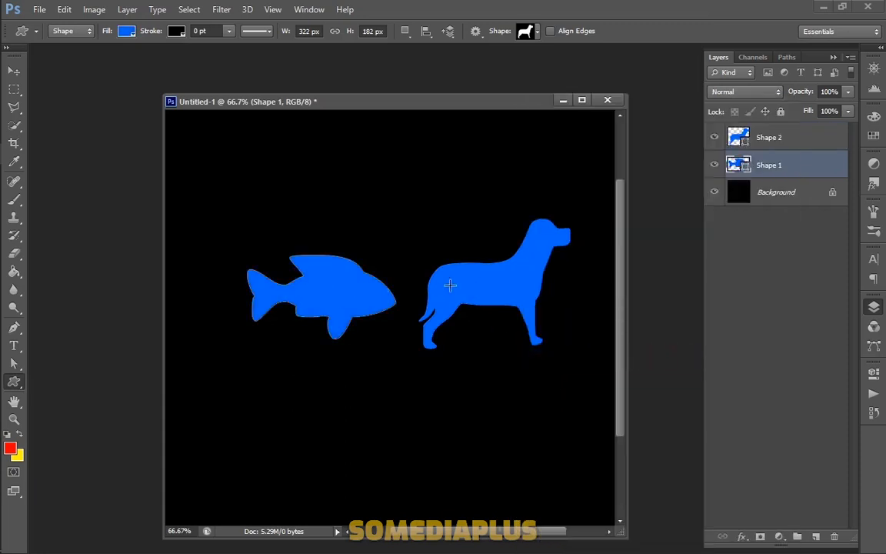
Step: Give the dog shape a yellow stroke about 4.96 pt wide
{"action": "left_click", "coordinate": [808, 144]}
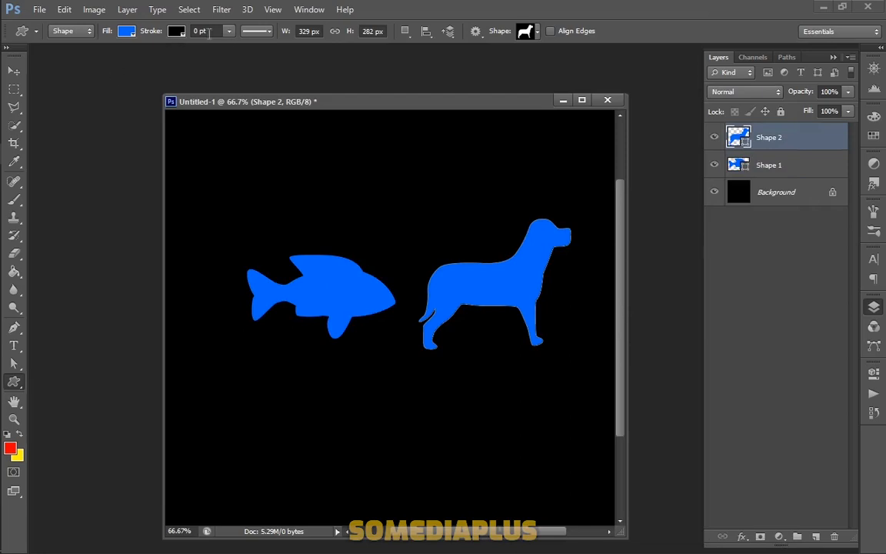
{"action": "left_click", "coordinate": [228, 32]}
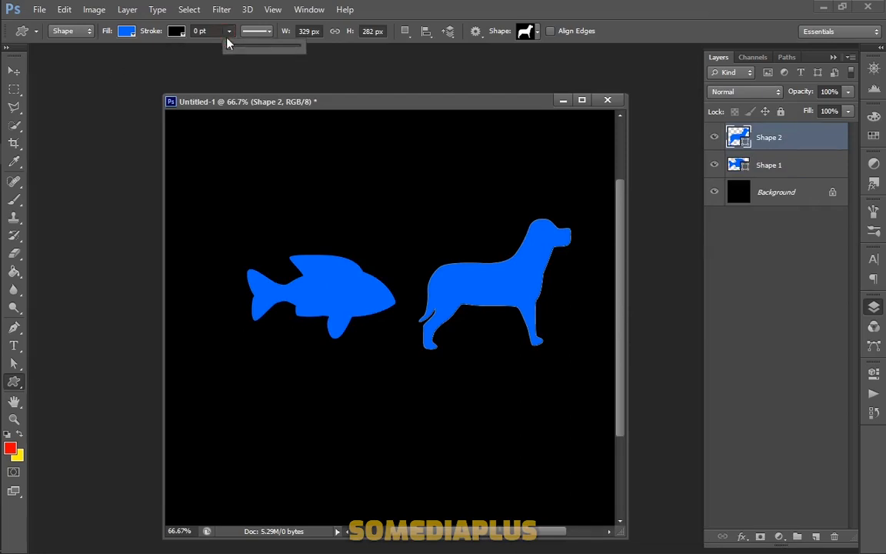
{"action": "left_click", "coordinate": [176, 30]}
{"action": "left_click", "coordinate": [116, 112]}
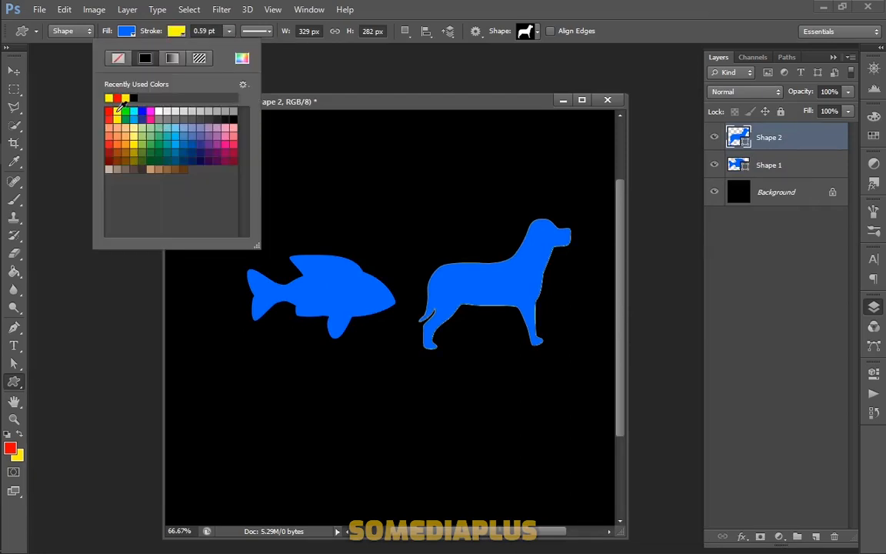
{"action": "left_click", "coordinate": [325, 89]}
{"action": "key", "text": "ctrl+plus"}
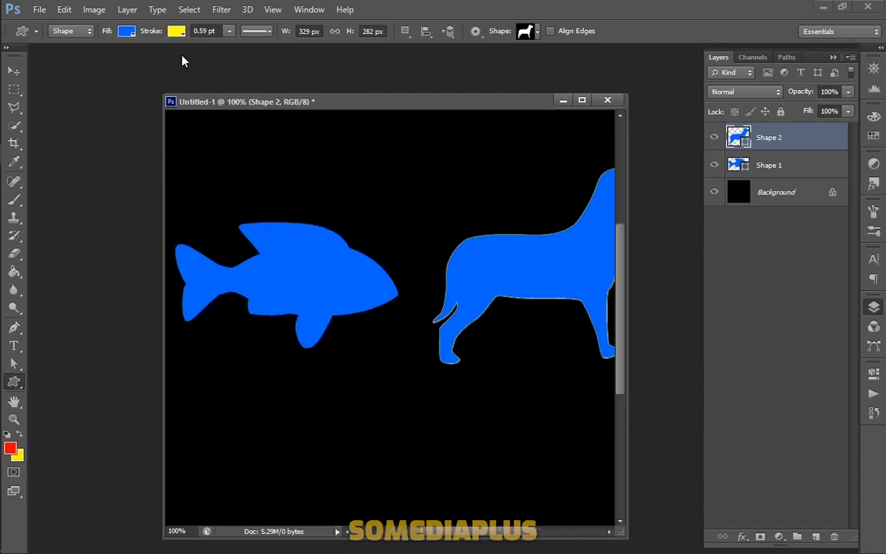
{"action": "left_click", "coordinate": [226, 34]}
{"action": "left_click_drag", "start_coordinate": [227, 53], "coordinate": [239, 52]}
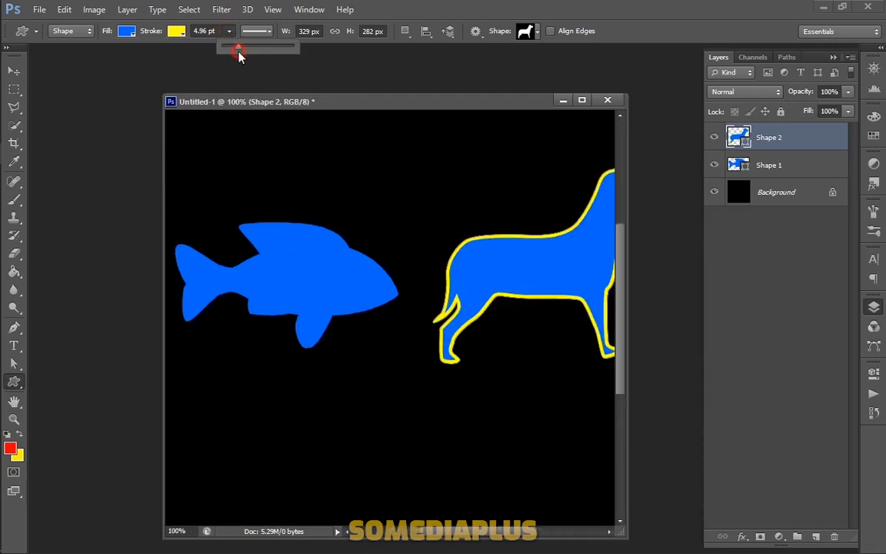
Step: Make the dog's stroke dotted with a different cap style and align it to the outside of the shape
{"action": "key", "text": "ctrl+minus"}
{"action": "left_click", "coordinate": [258, 31]}
{"action": "left_click", "coordinate": [258, 92]}
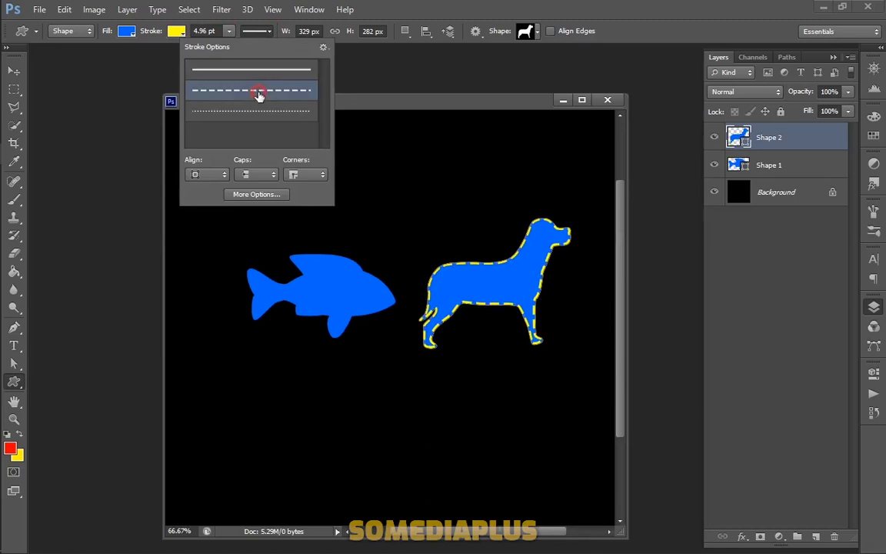
{"action": "left_click", "coordinate": [260, 112]}
{"action": "left_click", "coordinate": [273, 175]}
{"action": "left_click", "coordinate": [262, 211]}
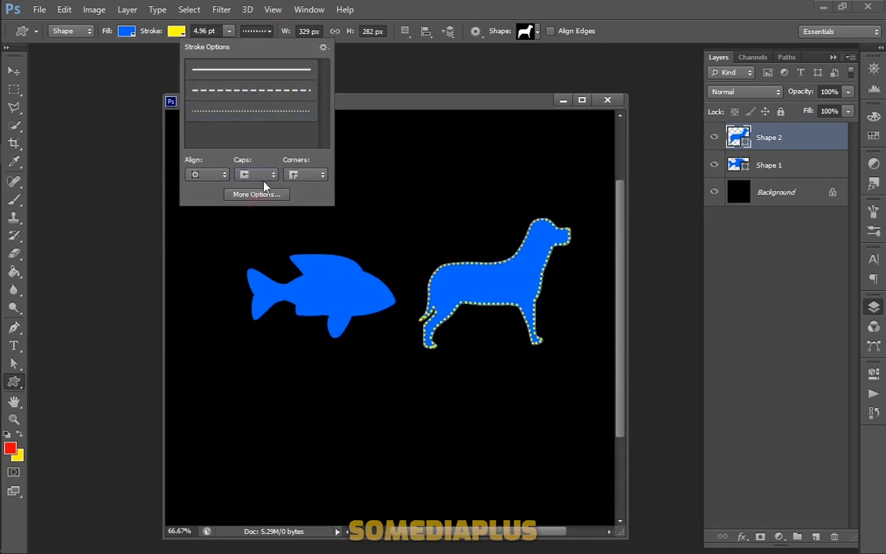
{"action": "left_click", "coordinate": [222, 175]}
{"action": "left_click", "coordinate": [201, 206]}
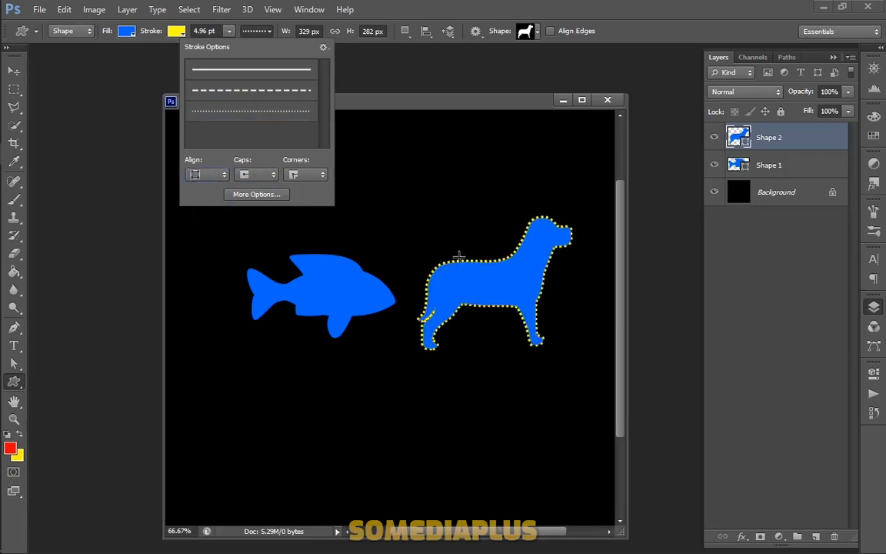
{"action": "left_click", "coordinate": [436, 235]}
{"action": "left_click", "coordinate": [432, 230]}
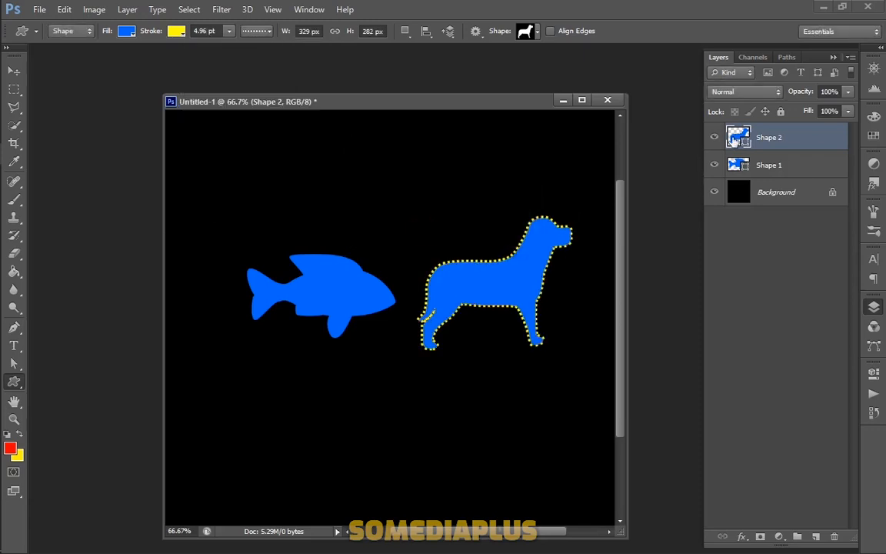
Step: Change the dog shape's fill color to magenta
{"action": "double_click", "coordinate": [735, 141]}
{"action": "left_click_drag", "start_coordinate": [233, 186], "coordinate": [239, 207]}
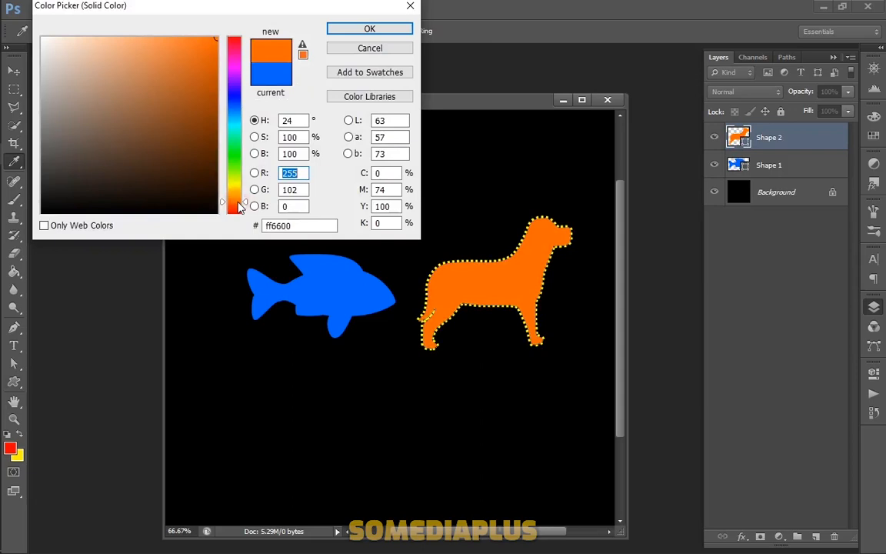
{"action": "left_click", "coordinate": [241, 77]}
{"action": "left_click", "coordinate": [369, 28]}
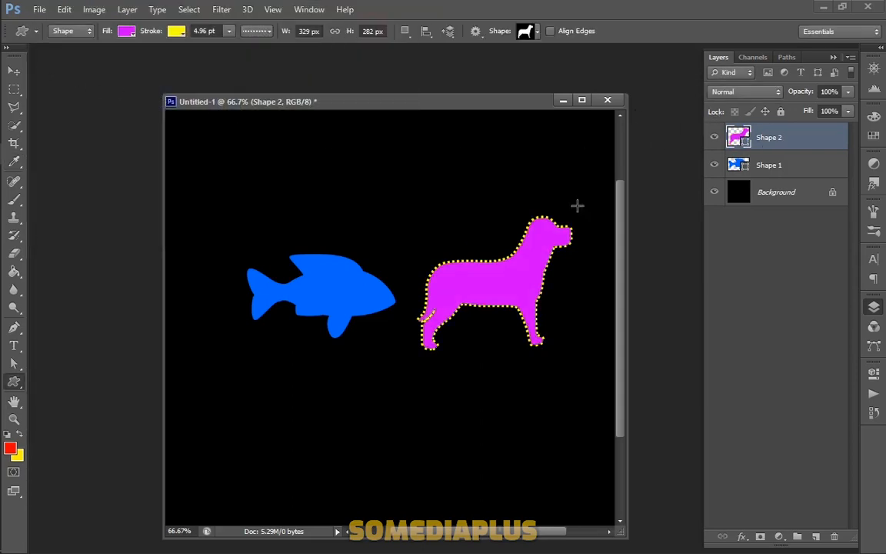
Step: Copy the dog's magenta fill and dotted stroke attributes and paste them onto the fish layer
{"action": "right_click", "coordinate": [795, 138]}
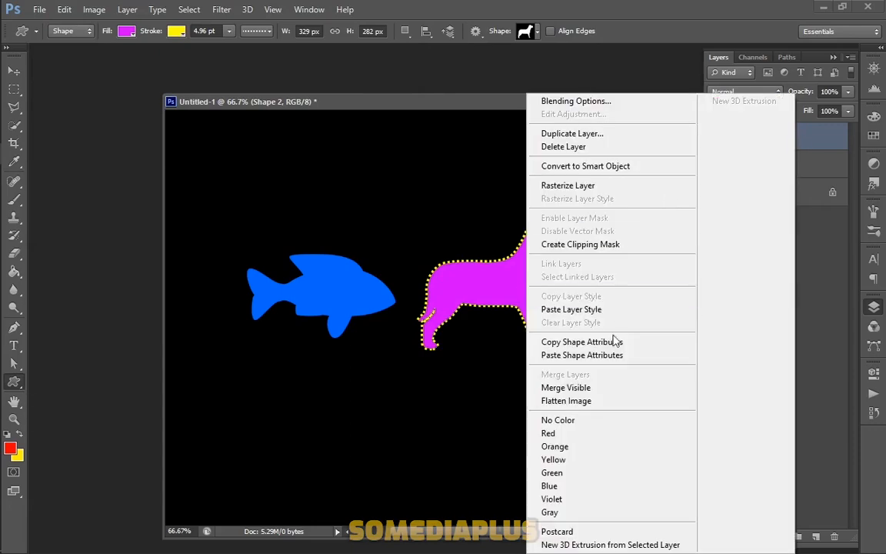
{"action": "left_click", "coordinate": [613, 341]}
{"action": "left_click", "coordinate": [795, 165]}
{"action": "right_click", "coordinate": [796, 165]}
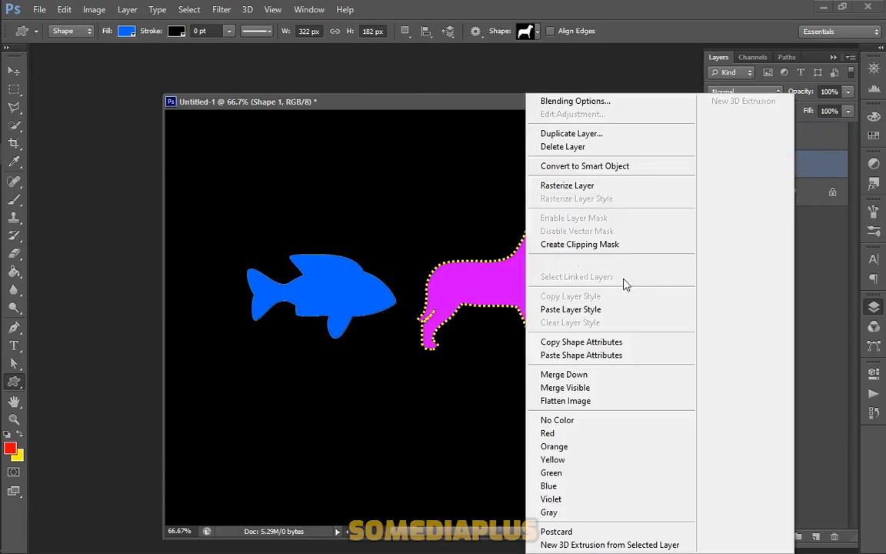
{"action": "left_click", "coordinate": [635, 357]}
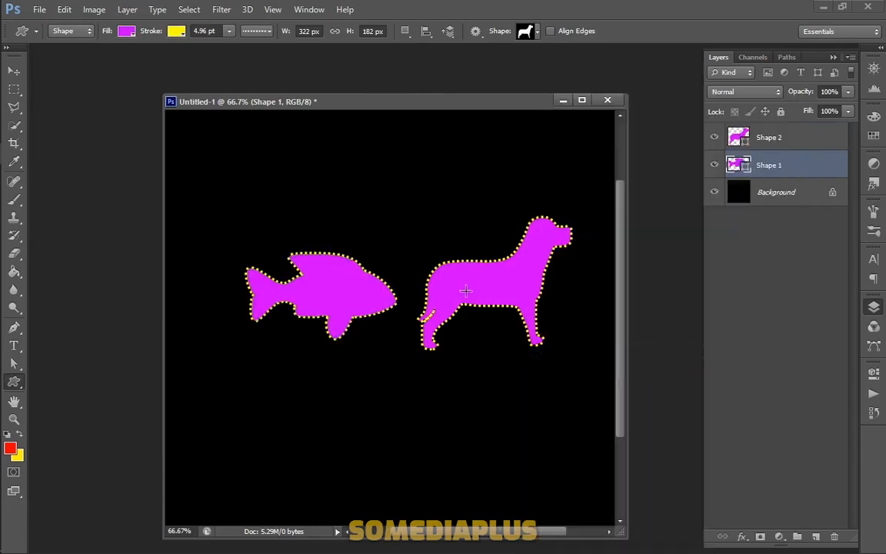
Step: Undo the pasted attributes along with the dog's stroke and magenta fill changes
{"action": "key", "text": "ctrl+alt+z"}
{"action": "left_click_drag", "start_coordinate": [436, 102], "coordinate": [436, 101]}
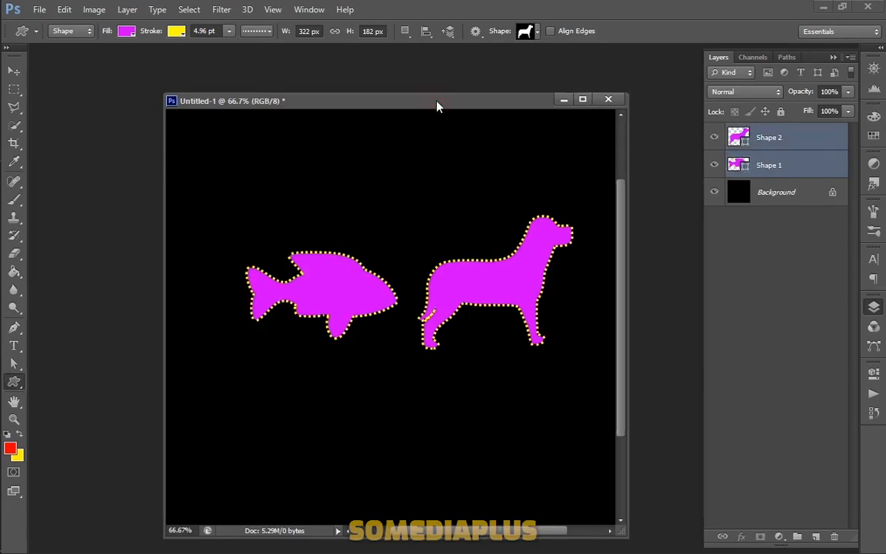
{"action": "key", "text": "ctrl+alt+z"}
Step: Paste the copied shape attributes onto both shape layers together, and toggle undo to compare before and after
{"action": "left_click", "coordinate": [778, 141]}
{"action": "left_click", "coordinate": [780, 163]}
{"action": "left_click", "coordinate": [785, 142]}
{"action": "left_click", "coordinate": [792, 165], "text": "shift"}
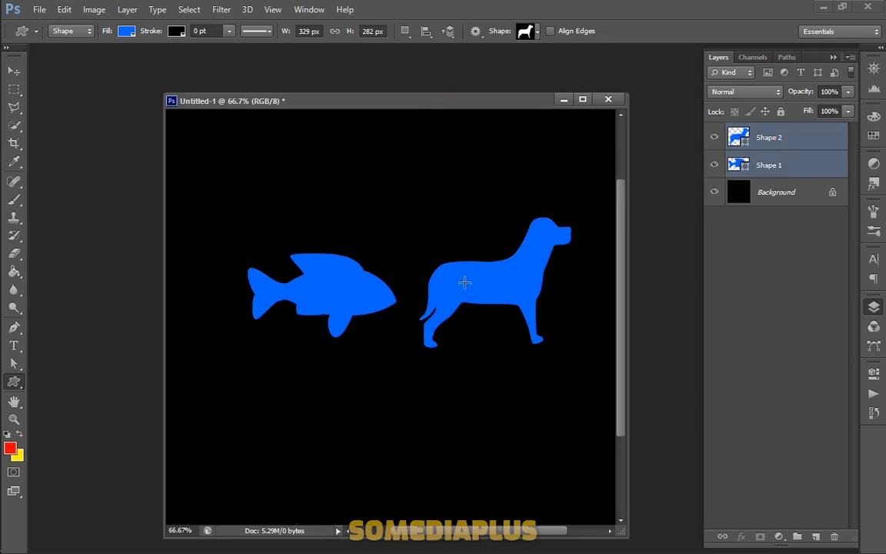
{"action": "right_click", "coordinate": [783, 164]}
{"action": "left_click", "coordinate": [629, 356]}
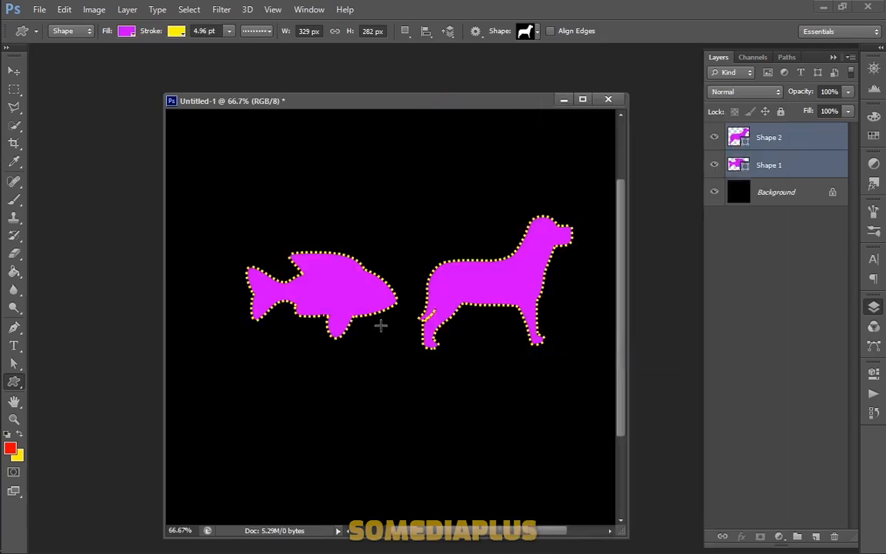
{"action": "key", "text": "ctrl+z"}
{"action": "key", "text": "ctrl+z"}
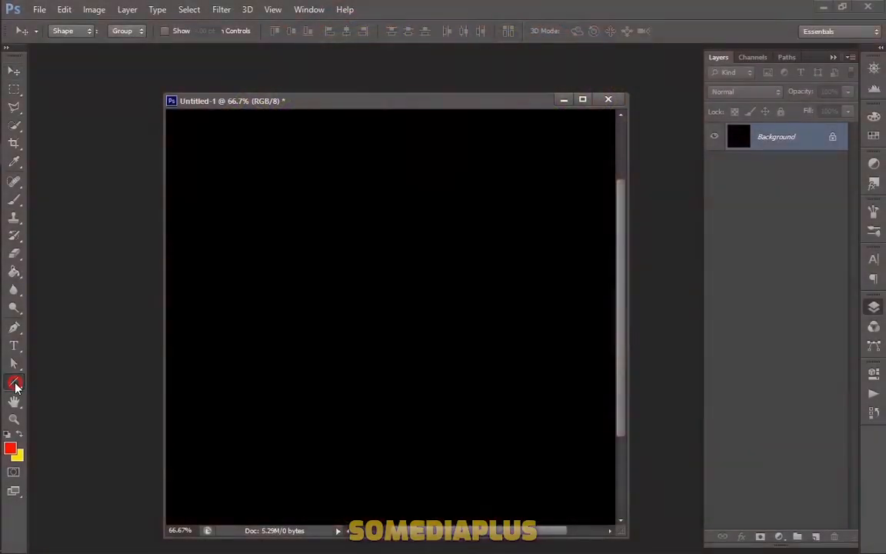
Step: Set the Line tool's weight to 5 px and draw a horizontal red line about 411 px long
{"action": "left_click", "coordinate": [14, 382]}
{"action": "left_click", "coordinate": [77, 392]}
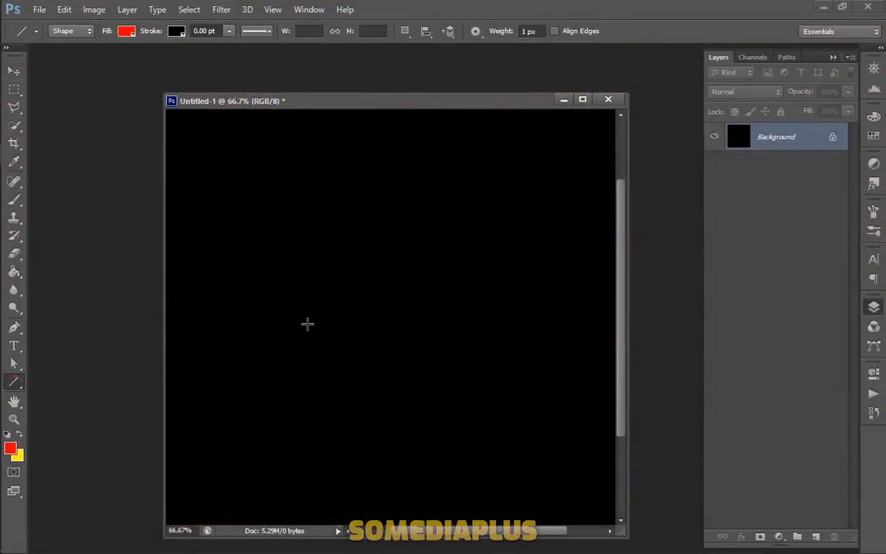
{"action": "right_click", "coordinate": [318, 295]}
{"action": "left_click", "coordinate": [409, 193]}
{"action": "left_click", "coordinate": [531, 31]}
{"action": "type", "text": "5"}
{"action": "left_click_drag", "start_coordinate": [272, 286], "coordinate": [461, 286]}
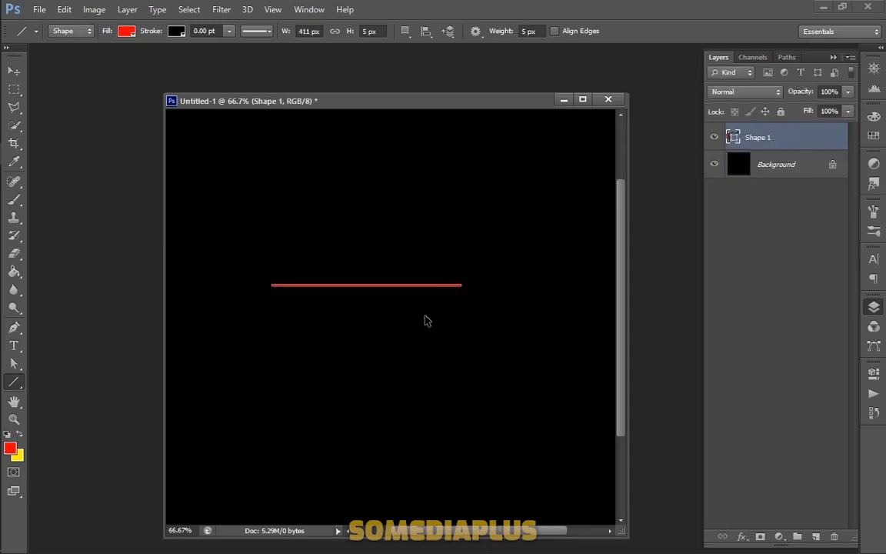
{"action": "key", "text": "ctrl+plus"}
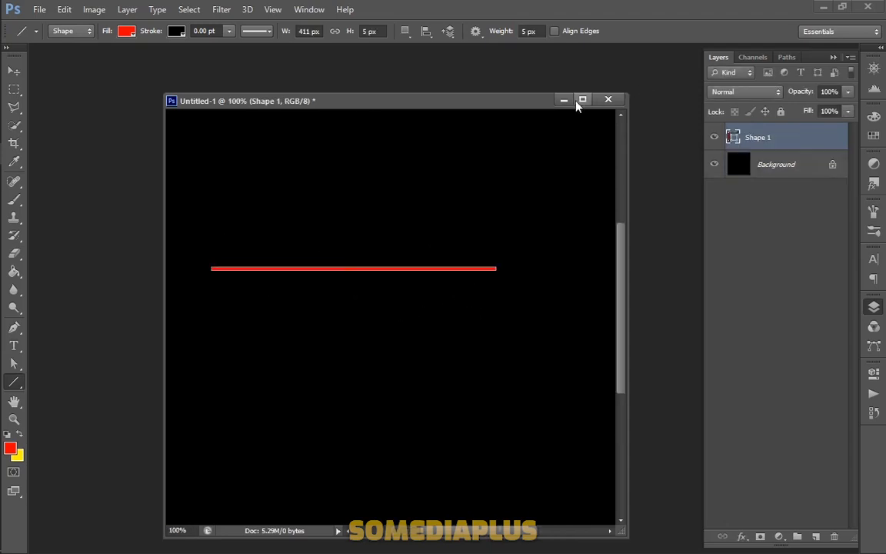
Step: Dock the document window and replace the line with a horizontal one about 308 px long
{"action": "left_click_drag", "start_coordinate": [511, 101], "coordinate": [494, 53]}
{"action": "key", "text": "ctrl+z"}
{"action": "mouse_move", "coordinate": [239, 281]}
{"action": "left_mouse_down"}
{"action": "mouse_move", "coordinate": [442, 299]}
{"action": "mouse_move", "coordinate": [457, 361]}
{"action": "mouse_move", "coordinate": [326, 455]}
{"action": "mouse_move", "coordinate": [172, 370]}
{"action": "mouse_move", "coordinate": [197, 222]}
{"action": "mouse_move", "coordinate": [321, 194]}
{"action": "mouse_move", "coordinate": [453, 234]}
{"action": "left_mouse_up"}
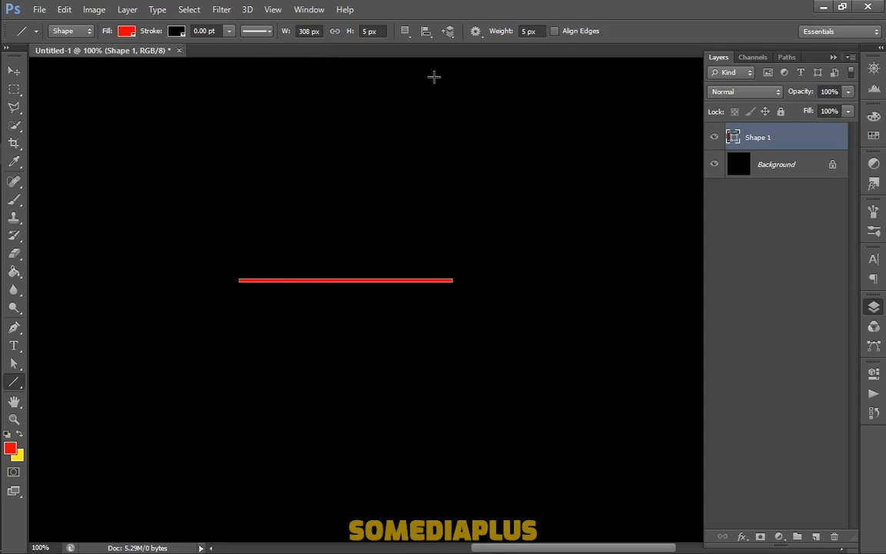
Step: Enable the end arrowhead and draw a horizontal arrow about 309 px long above the plain line
{"action": "left_click", "coordinate": [475, 31]}
{"action": "left_click", "coordinate": [492, 64]}
{"action": "left_click_drag", "start_coordinate": [256, 173], "coordinate": [471, 179]}
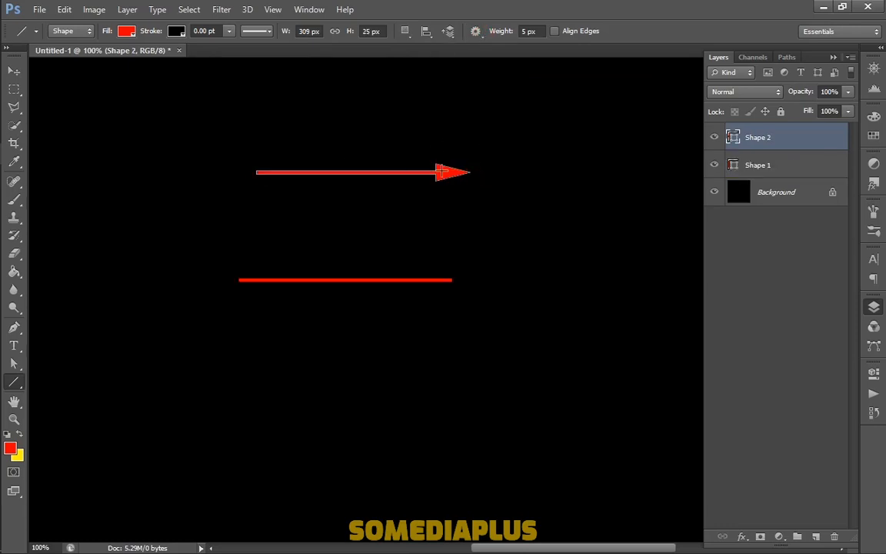
Step: Draw another horizontal line between the two existing ones and delete all the line shape layers
{"action": "left_click", "coordinate": [476, 31]}
{"action": "mouse_move", "coordinate": [247, 233]}
{"action": "left_mouse_down"}
{"action": "mouse_move", "coordinate": [471, 222]}
{"action": "mouse_move", "coordinate": [471, 232]}
{"action": "left_mouse_up"}
{"action": "left_click", "coordinate": [768, 165], "text": "shift"}
{"action": "key", "text": "Delete"}
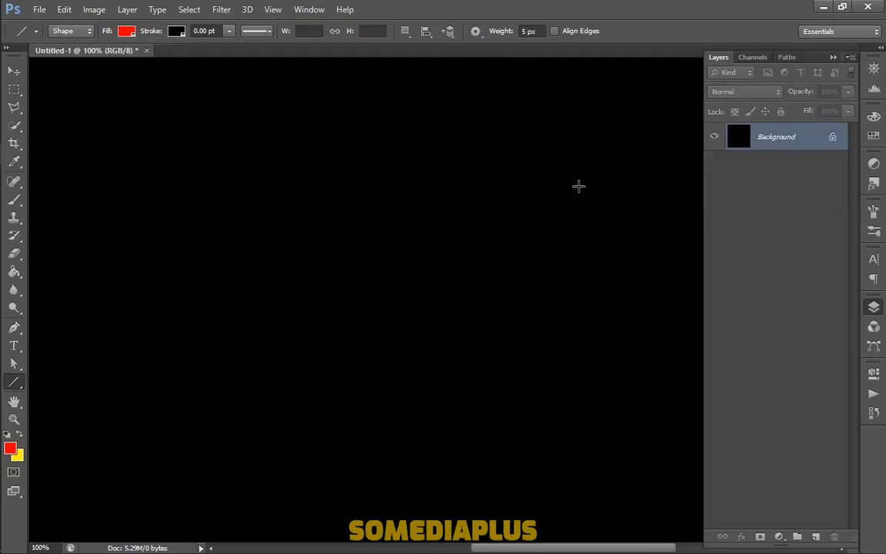
Step: Try a horizontal line with the arrowhead options across the middle of the canvas
{"action": "left_click", "coordinate": [476, 31]}
{"action": "left_click_drag", "start_coordinate": [258, 253], "coordinate": [505, 252]}
{"action": "left_click", "coordinate": [476, 31]}
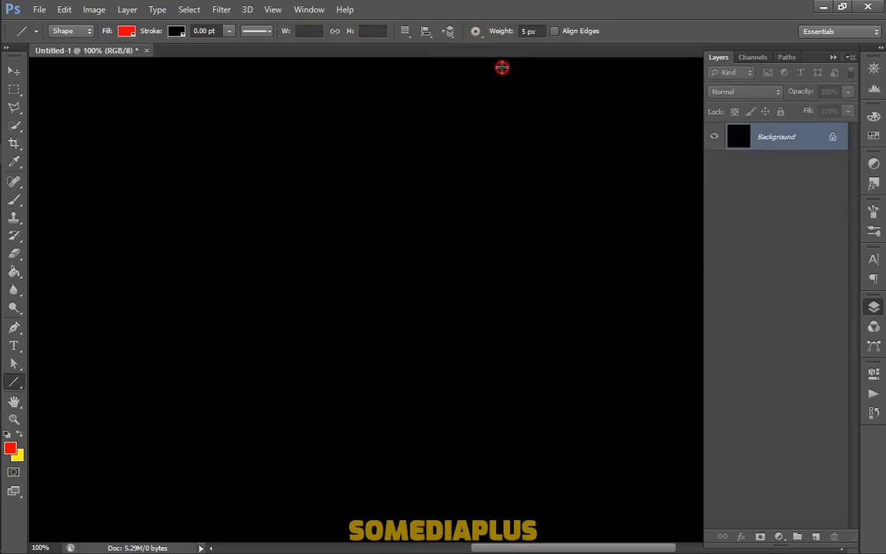
Step: Try a double-headed line about 281 px long with a much narrower arrowhead width, and undo it
{"action": "left_click", "coordinate": [475, 31]}
{"action": "left_click_drag", "start_coordinate": [504, 82], "coordinate": [470, 84]}
{"action": "type", "text": "10"}
{"action": "left_click_drag", "start_coordinate": [310, 234], "coordinate": [505, 235]}
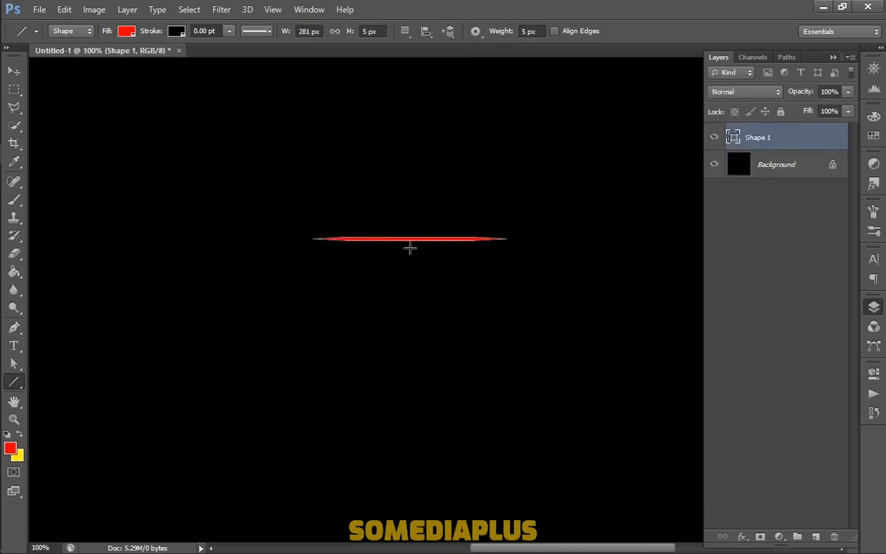
{"action": "key", "text": "ctrl+z"}
Step: Try another horizontal line after editing the arrowhead width, and undo it
{"action": "left_click", "coordinate": [477, 33]}
{"action": "left_click", "coordinate": [479, 85]}
{"action": "key", "text": "Return"}
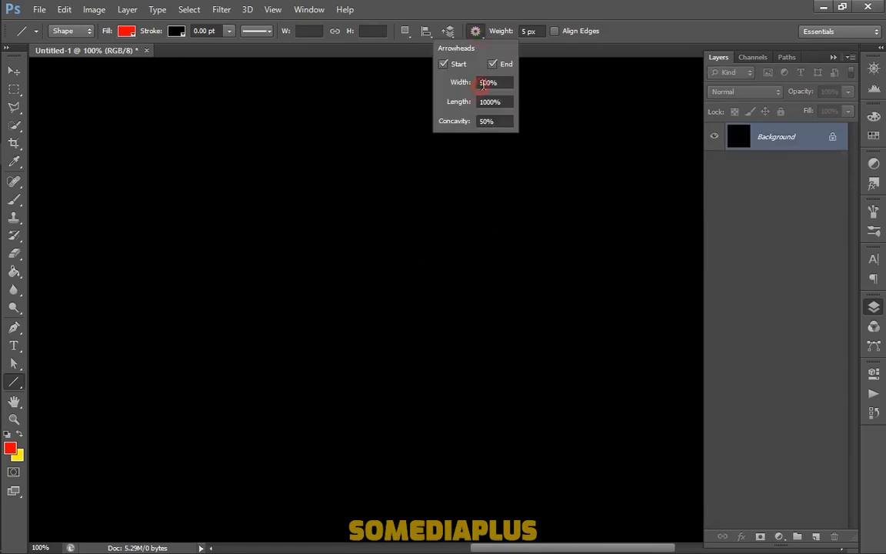
{"action": "left_click_drag", "start_coordinate": [483, 85], "coordinate": [476, 90]}
{"action": "left_click_drag", "start_coordinate": [279, 240], "coordinate": [523, 245]}
{"action": "key", "text": "ctrl+z"}
Step: Set the arrowhead width to 500% and draw a double-headed horizontal line about 294 px long
{"action": "left_click", "coordinate": [475, 31]}
{"action": "left_click", "coordinate": [480, 82]}
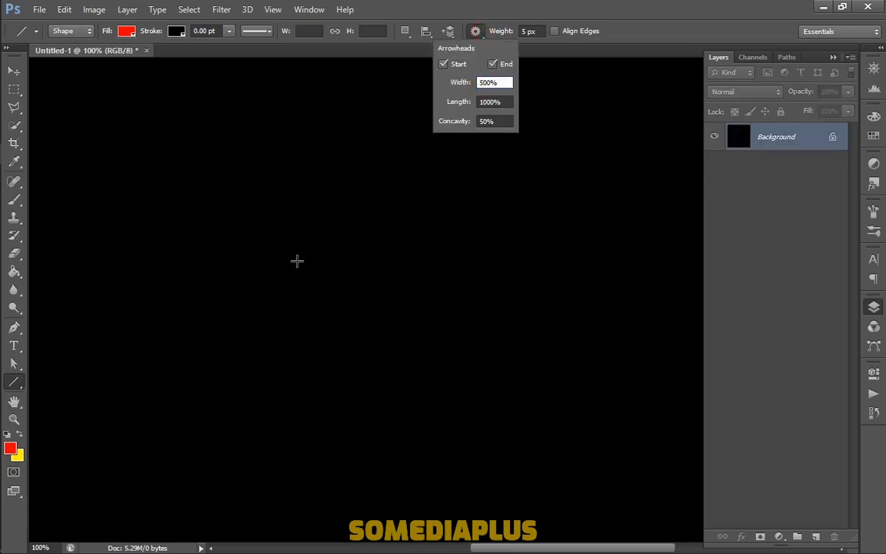
{"action": "left_click_drag", "start_coordinate": [290, 254], "coordinate": [492, 253]}
Step: Set the arrowhead length to 500%, draw a double-headed line above the first, and undo the extra one drawn below
{"action": "left_click", "coordinate": [476, 32]}
{"action": "left_click", "coordinate": [489, 103]}
{"action": "left_click_drag", "start_coordinate": [301, 163], "coordinate": [483, 163]}
{"action": "left_click_drag", "start_coordinate": [278, 340], "coordinate": [524, 341]}
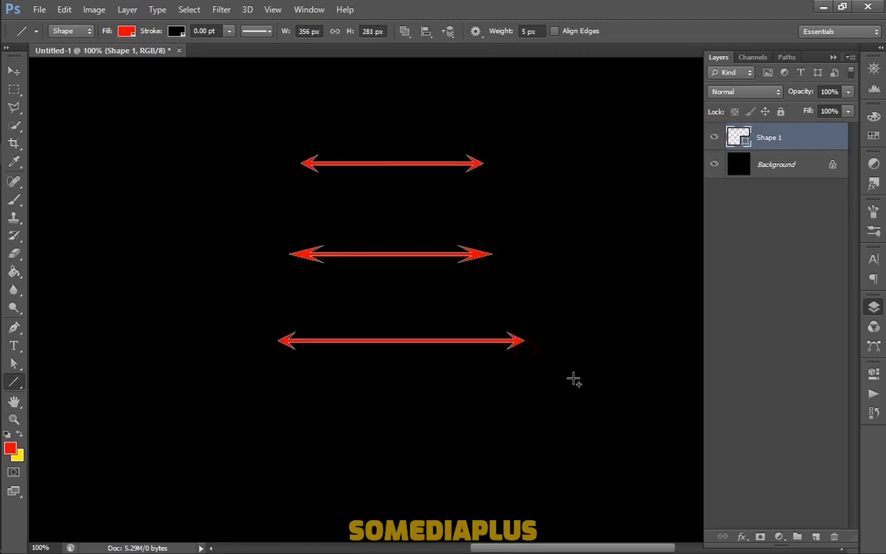
{"action": "key", "text": "ctrl+z"}
Step: Draw a double-headed line without arrowhead concavity below the others, and another between the upper two after revisiting the arrowhead options
{"action": "left_click", "coordinate": [476, 33]}
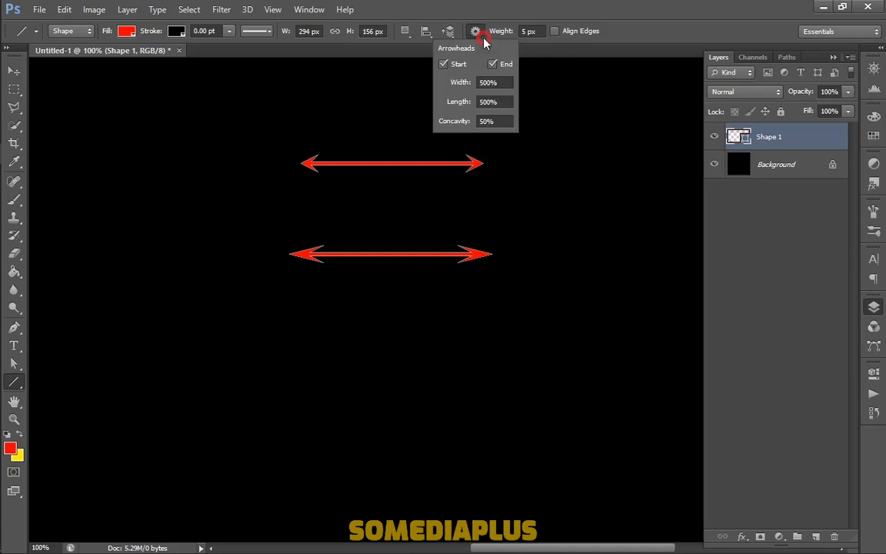
{"action": "left_click", "coordinate": [478, 120]}
{"action": "left_click_drag", "start_coordinate": [488, 329], "coordinate": [287, 329]}
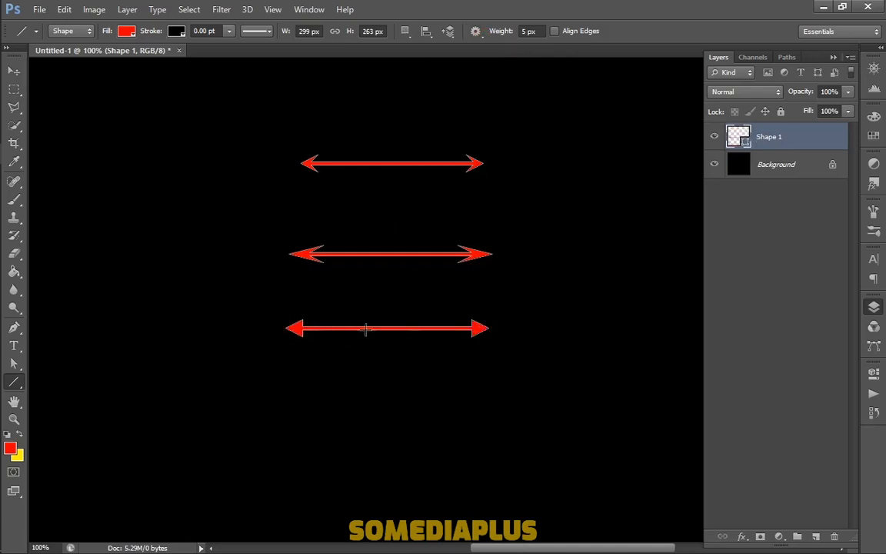
{"action": "left_click", "coordinate": [477, 32]}
{"action": "left_click_drag", "start_coordinate": [471, 206], "coordinate": [297, 207]}
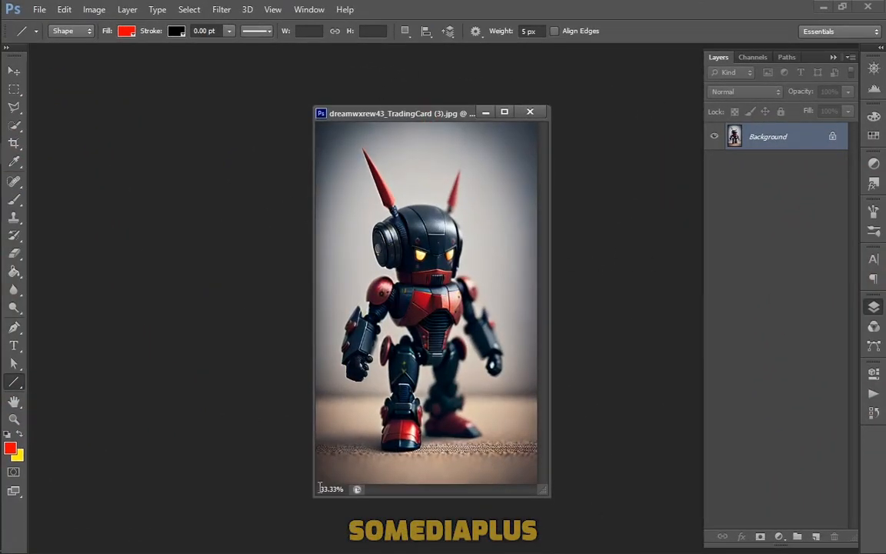
Step: Try extending the canvas around the robot image with the Crop tool, using the yellow background color
{"action": "key", "text": "c"}
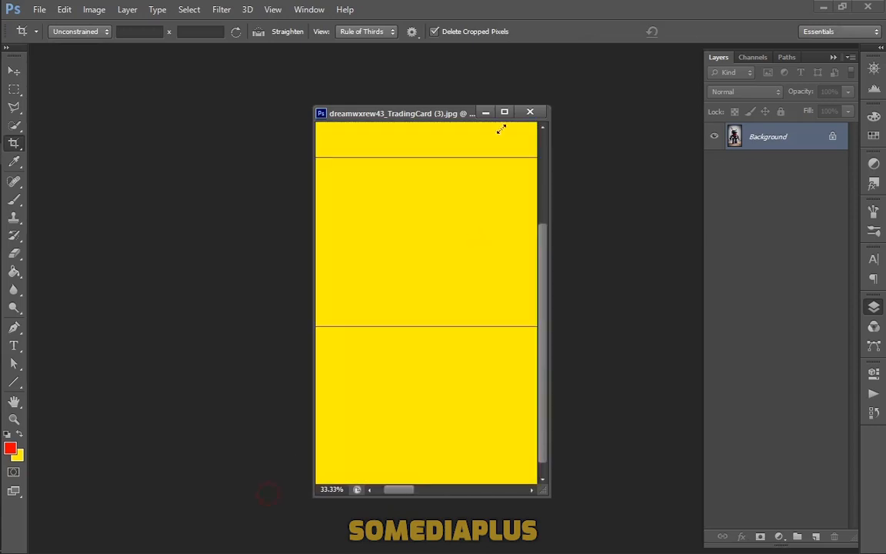
{"action": "left_click", "coordinate": [505, 113]}
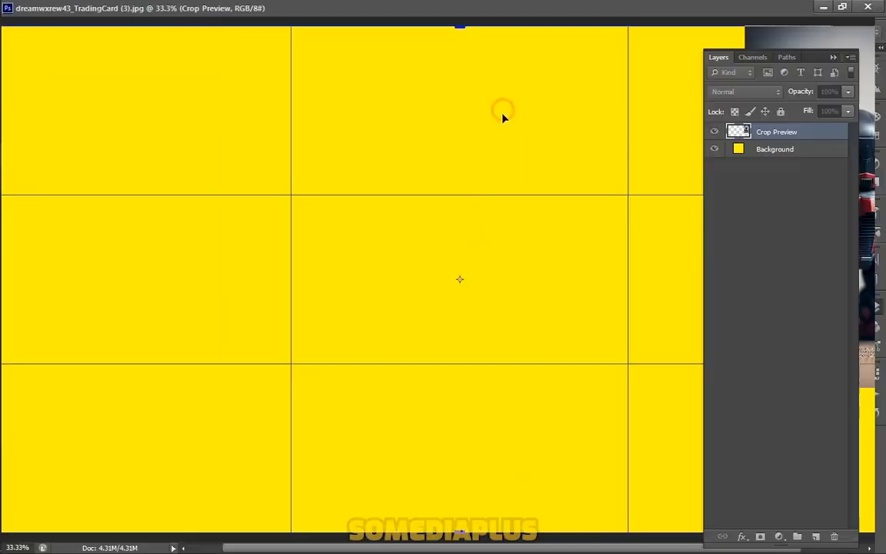
{"action": "key", "text": "ctrl+minus"}
{"action": "key", "text": "ctrl+z"}
{"action": "left_click_drag", "start_coordinate": [382, 371], "coordinate": [325, 380]}
{"action": "left_click_drag", "start_coordinate": [551, 380], "coordinate": [630, 362]}
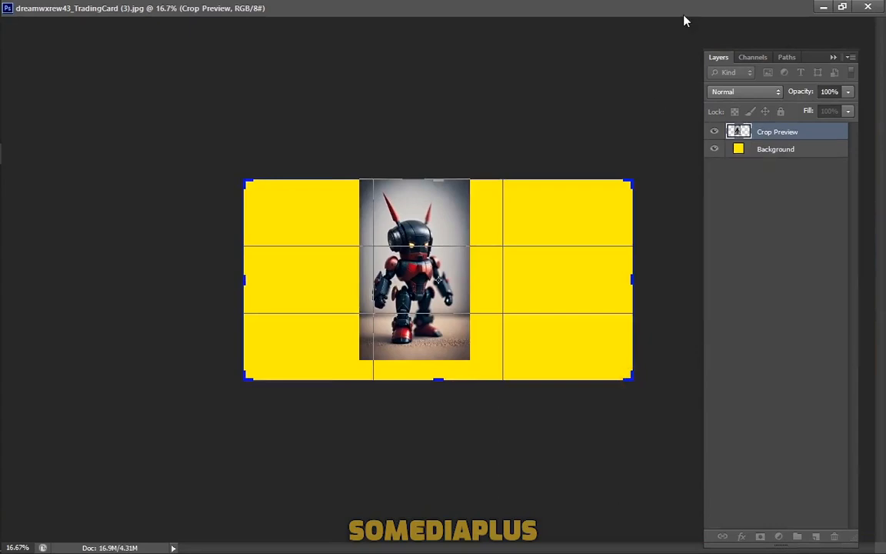
{"action": "key", "text": "ctrl+z"}
{"action": "left_click", "coordinate": [842, 7]}
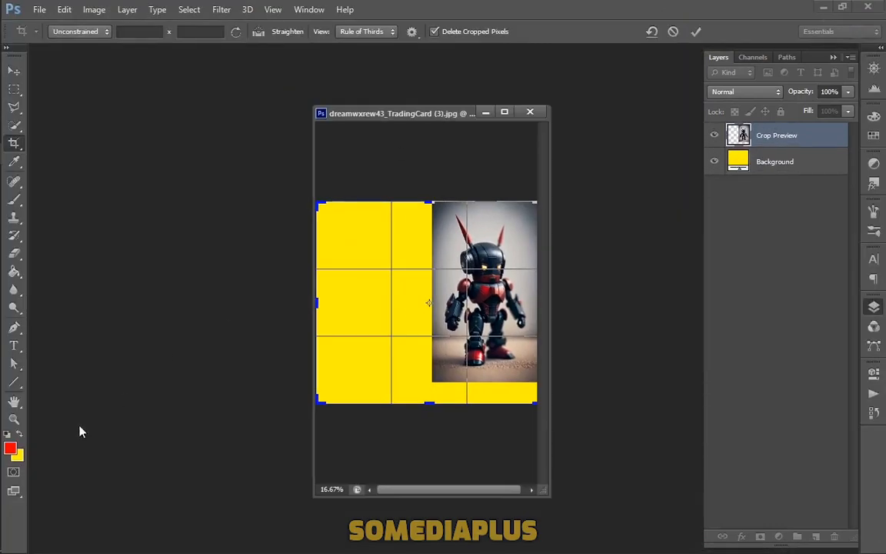
Step: Set the foreground color to white and the background color to black
{"action": "left_click", "coordinate": [7, 434]}
{"action": "left_click", "coordinate": [18, 434]}
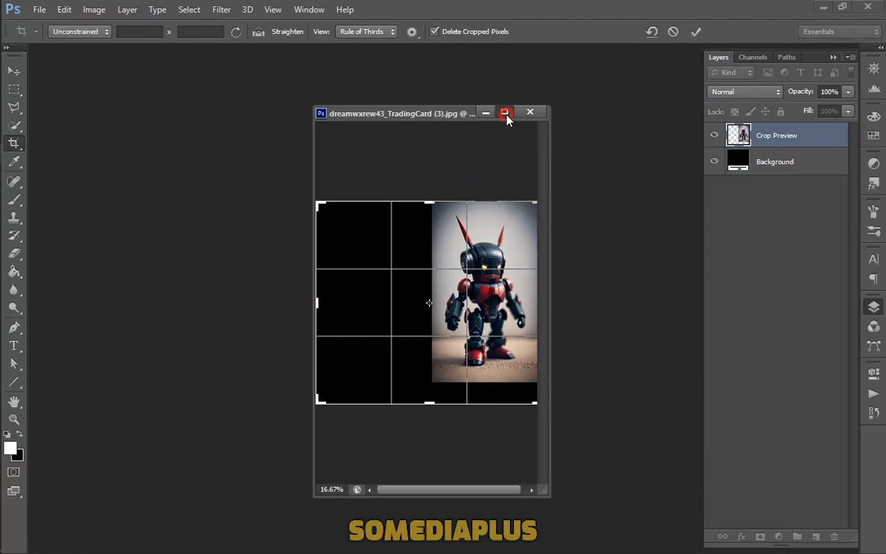
{"action": "left_click", "coordinate": [19, 432]}
{"action": "left_click", "coordinate": [19, 433]}
{"action": "left_click", "coordinate": [19, 433]}
{"action": "left_click", "coordinate": [18, 433]}
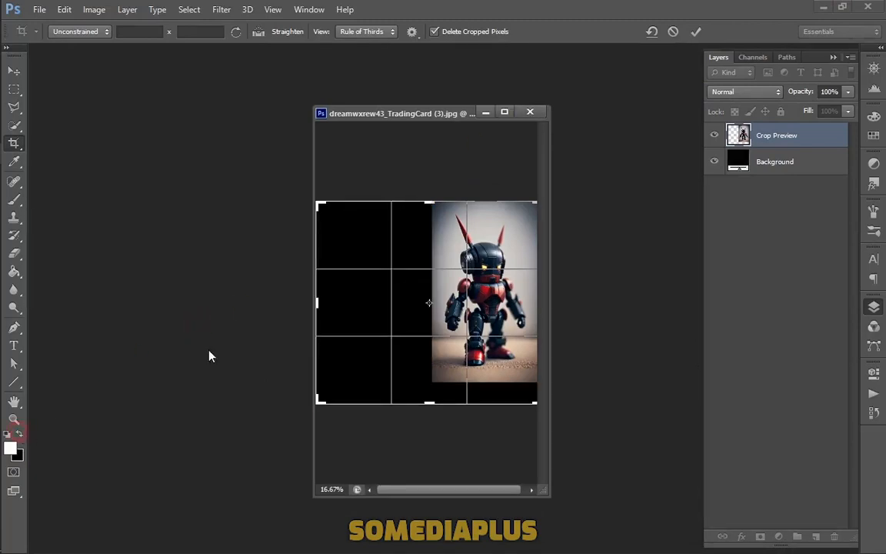
Step: Widen the document window and cancel the pending crop
{"action": "left_click_drag", "start_coordinate": [547, 166], "coordinate": [702, 172]}
{"action": "left_click_drag", "start_coordinate": [623, 302], "coordinate": [690, 302]}
{"action": "key", "text": "Escape"}
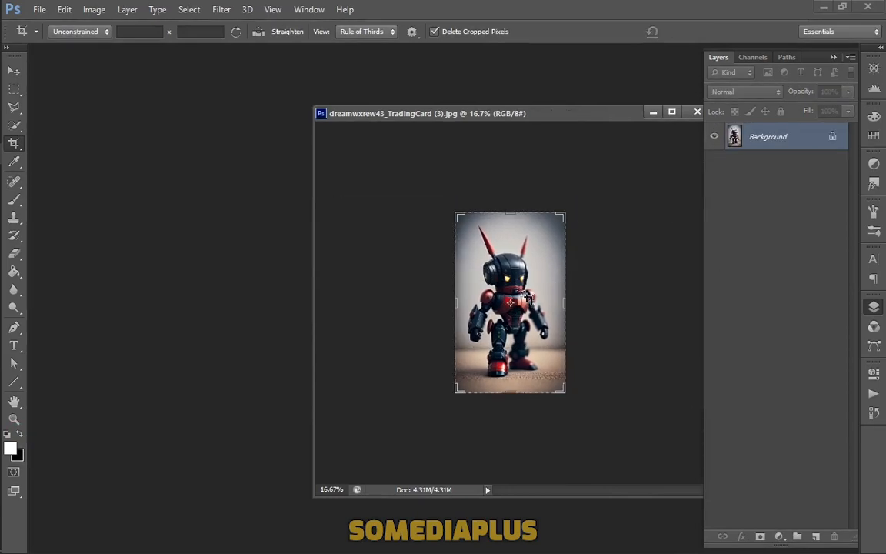
Step: Try extending the crop area outward from its lower-left corner, right side and top, and adjusting the bottom, undoing each attempt
{"action": "left_click_drag", "start_coordinate": [454, 390], "coordinate": [404, 391]}
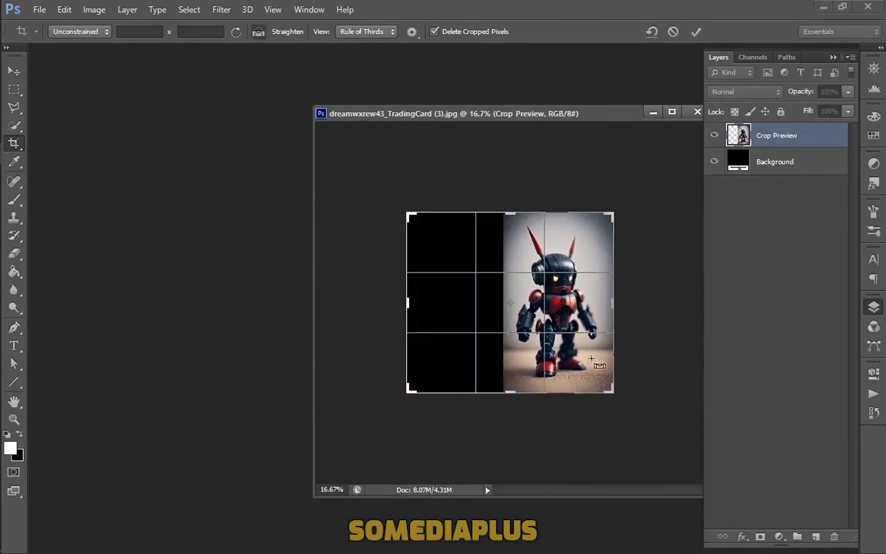
{"action": "key", "text": "ctrl+z"}
{"action": "left_click_drag", "start_coordinate": [564, 302], "coordinate": [651, 301]}
{"action": "key", "text": "ctrl+z"}
{"action": "left_click_drag", "start_coordinate": [513, 212], "coordinate": [512, 154]}
{"action": "key", "text": "ctrl+z"}
{"action": "left_click_drag", "start_coordinate": [510, 453], "coordinate": [523, 428]}
{"action": "key", "text": "ctrl+z"}
Step: Extend the canvas on both sides of the robot with the Crop tool, filling the added area with black
{"action": "left_click_drag", "start_coordinate": [453, 296], "coordinate": [395, 301]}
{"action": "left_click_drag", "start_coordinate": [597, 300], "coordinate": [625, 300]}
{"action": "key", "text": "Return"}
Step: Switch to the Move tool and reposition the document window for a closer look at the extended canvas
{"action": "left_click", "coordinate": [14, 89]}
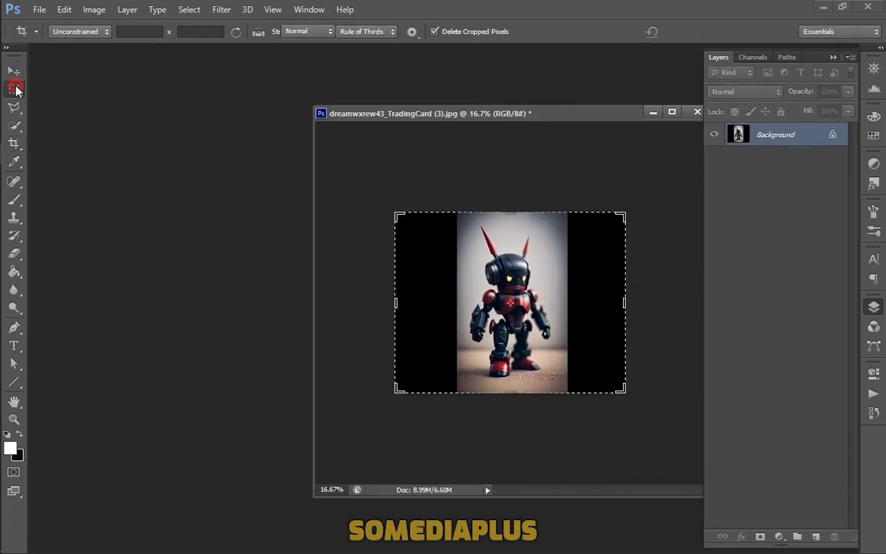
{"action": "left_click", "coordinate": [14, 70]}
{"action": "left_click_drag", "start_coordinate": [462, 113], "coordinate": [327, 115]}
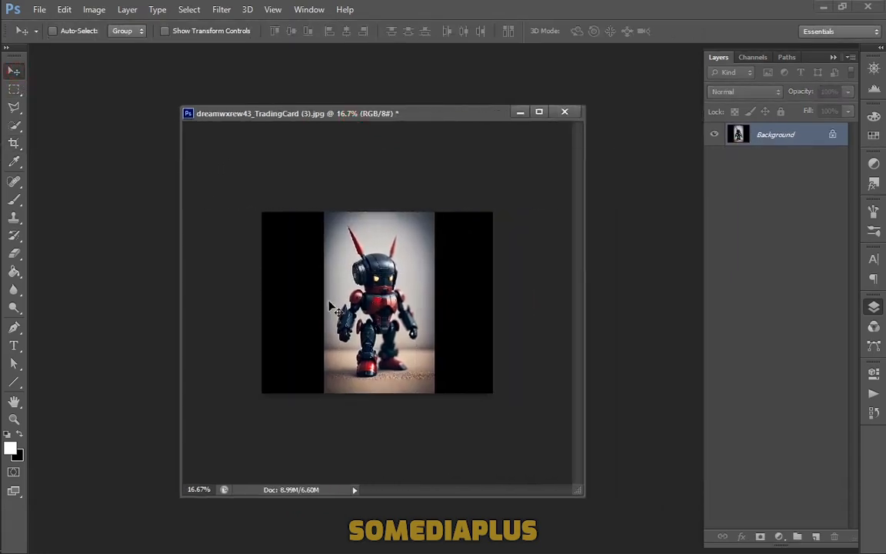
{"action": "key", "text": "ctrl+plus"}
{"action": "key", "text": "ctrl+plus"}
{"action": "key", "text": "ctrl+minus"}
Step: Undo the applied canvas extension on the robot image
{"action": "key", "text": "ctrl+z"}
{"action": "key", "text": "ctrl+z"}
{"action": "key", "text": "ctrl+z"}
{"action": "key", "text": "ctrl+z"}
{"action": "key", "text": "ctrl+z"}
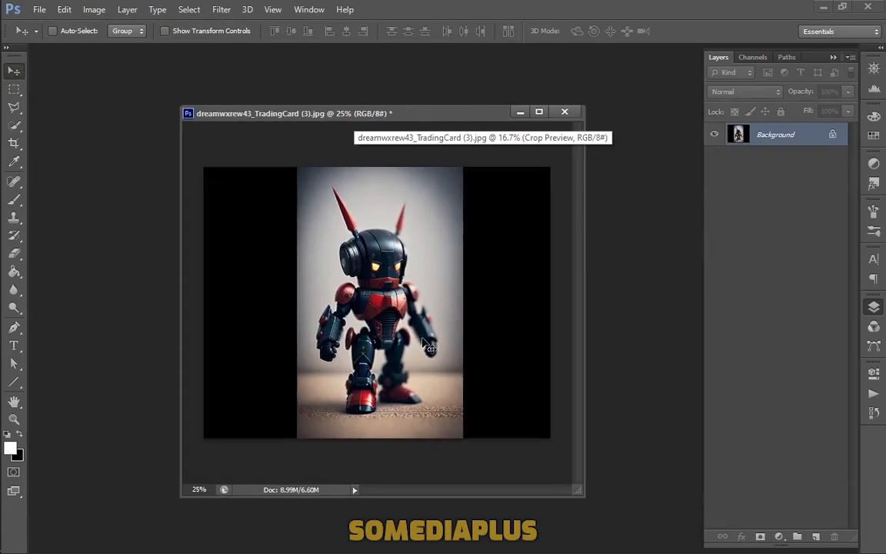
Step: Try widening the canvas to 1568 pixels with the anchor at the middle right, and undo it
{"action": "right_click", "coordinate": [369, 114]}
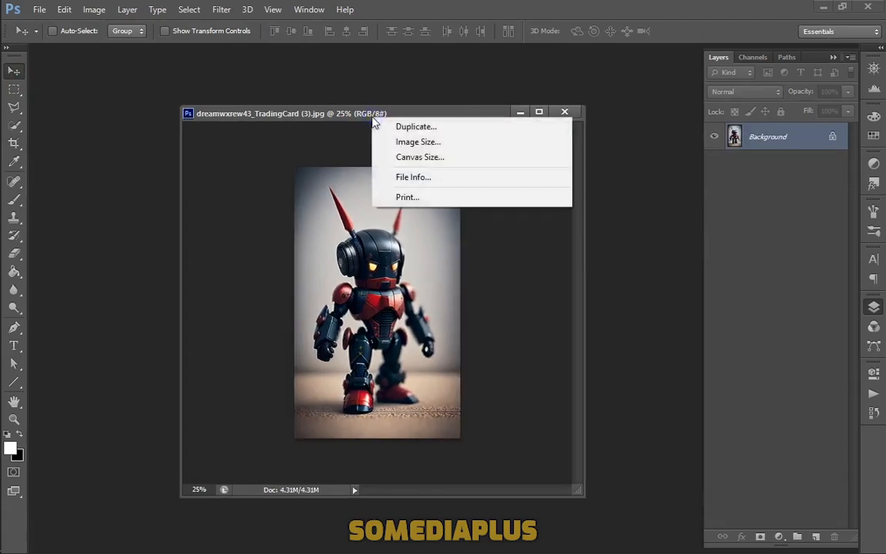
{"action": "left_click", "coordinate": [378, 150]}
{"action": "left_click", "coordinate": [503, 192]}
{"action": "left_click", "coordinate": [502, 208]}
{"action": "left_click_drag", "start_coordinate": [439, 101], "coordinate": [610, 121]}
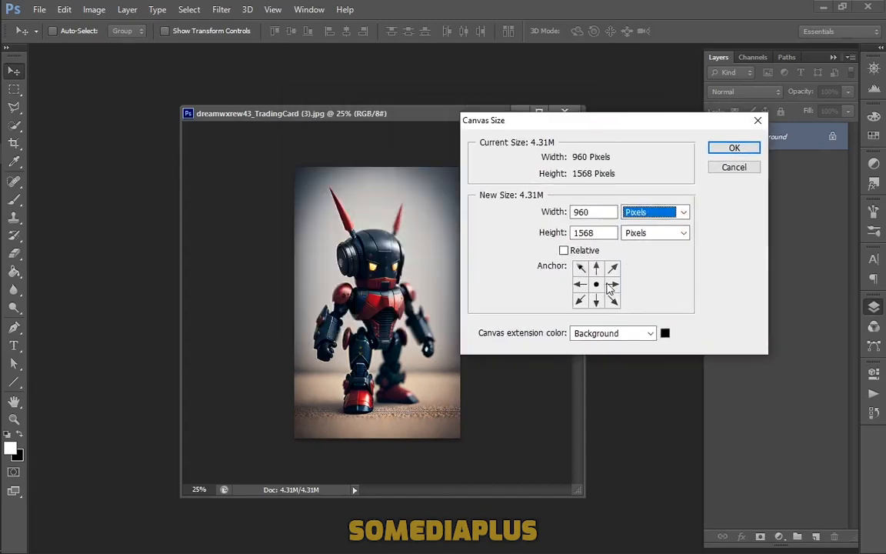
{"action": "left_click", "coordinate": [612, 284]}
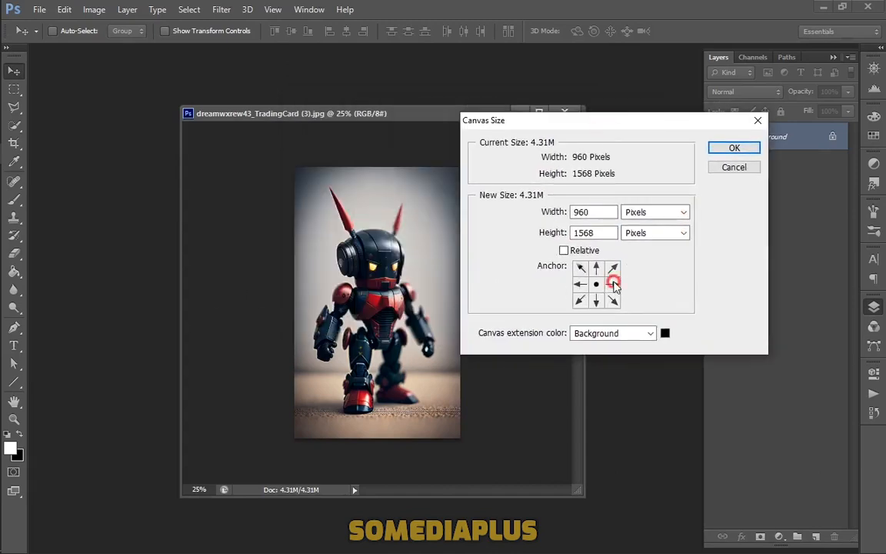
{"action": "double_click", "coordinate": [593, 212]}
{"action": "type", "text": "1568"}
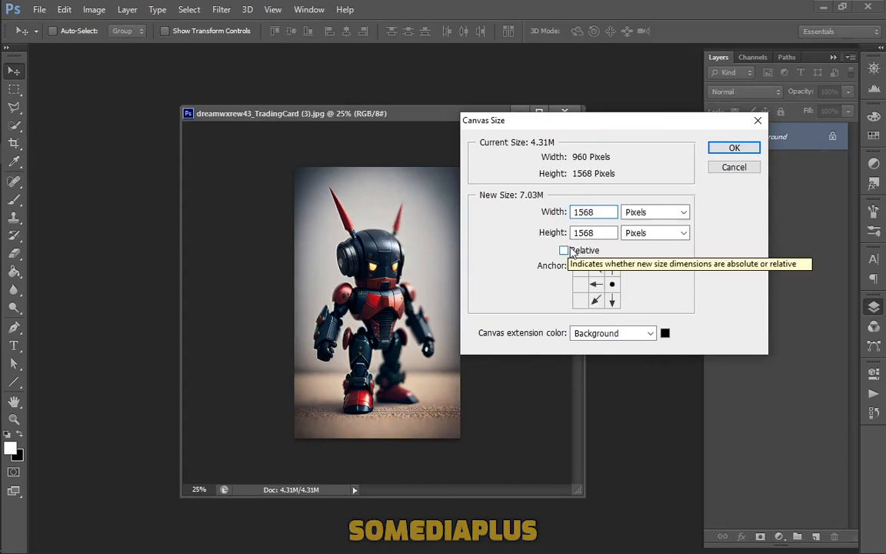
{"action": "key", "text": "Return"}
{"action": "key", "text": "ctrl+z"}
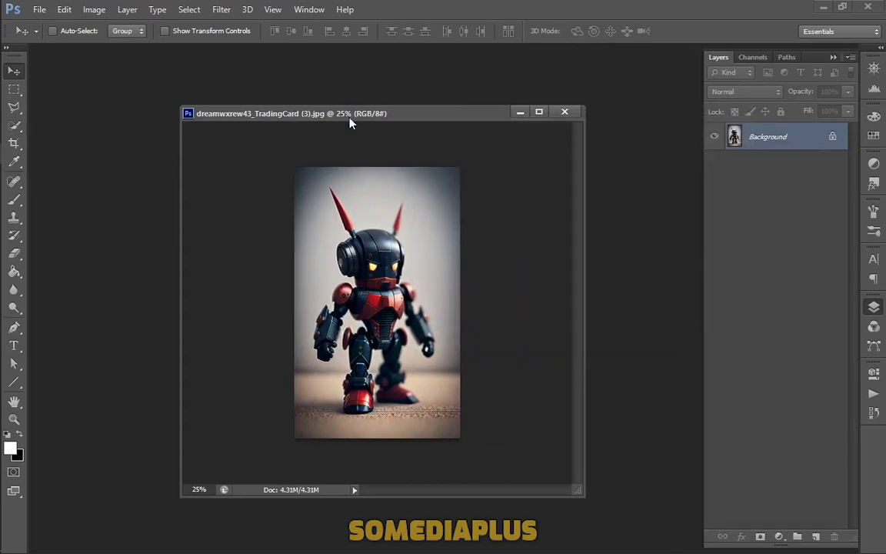
Step: Try widening the canvas to 1568 pixels with the anchor at the middle left, and undo it
{"action": "right_click", "coordinate": [348, 113]}
{"action": "left_click", "coordinate": [358, 159]}
{"action": "left_click", "coordinate": [580, 283]}
{"action": "left_click", "coordinate": [655, 211]}
{"action": "left_click", "coordinate": [663, 233]}
{"action": "double_click", "coordinate": [596, 212]}
{"action": "type", "text": "1568"}
{"action": "left_click", "coordinate": [713, 150]}
{"action": "key", "text": "ctrl+z"}
Step: Try increasing the canvas height to 2000 pixels with the anchor at the top center, and undo it
{"action": "right_click", "coordinate": [405, 113]}
{"action": "left_click", "coordinate": [421, 156]}
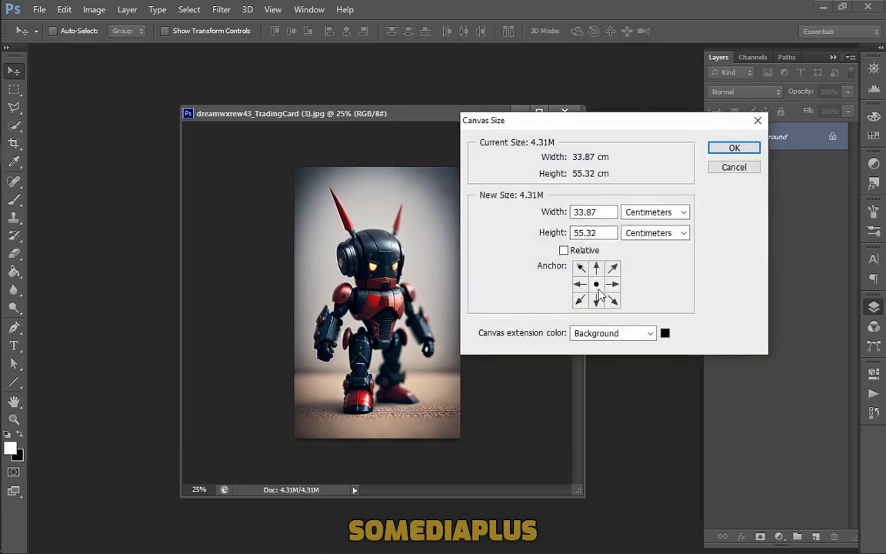
{"action": "left_click", "coordinate": [648, 209]}
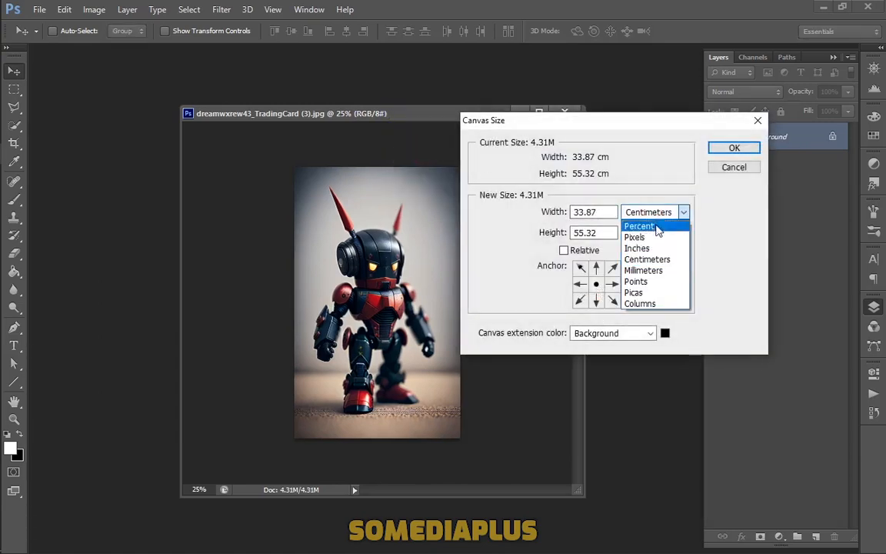
{"action": "left_click", "coordinate": [646, 238]}
{"action": "left_click", "coordinate": [596, 266]}
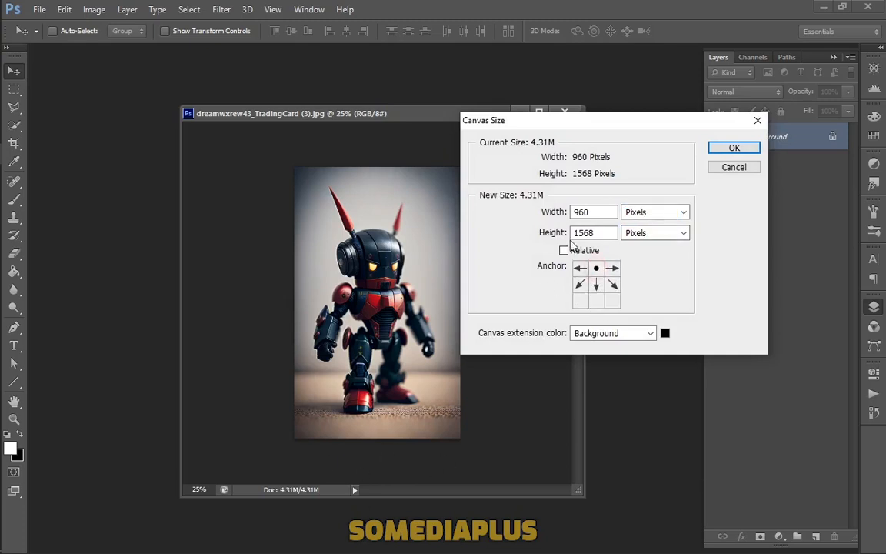
{"action": "double_click", "coordinate": [577, 214]}
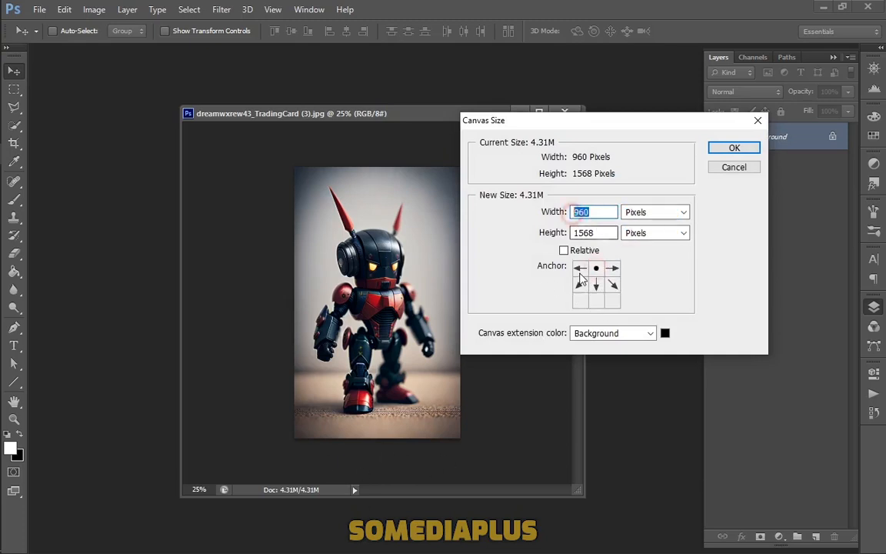
{"action": "double_click", "coordinate": [590, 232]}
{"action": "type", "text": "2000"}
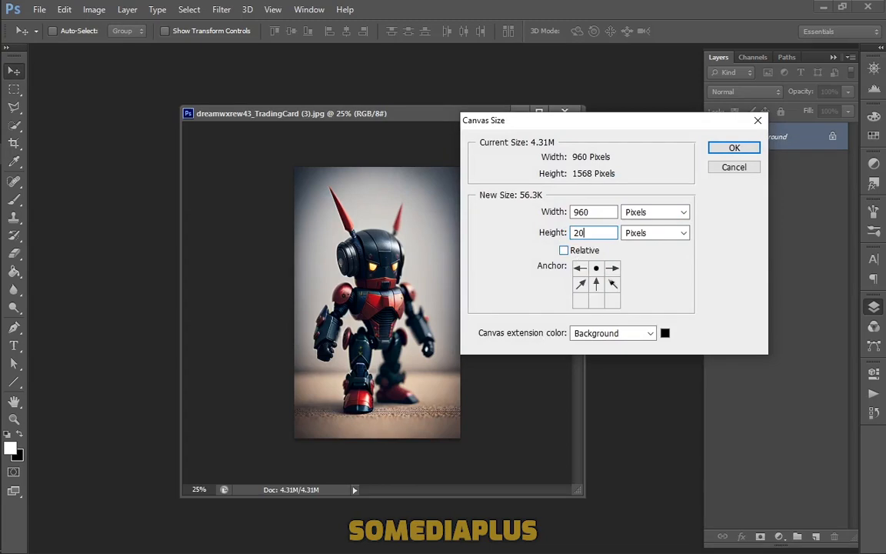
{"action": "key", "text": "Return"}
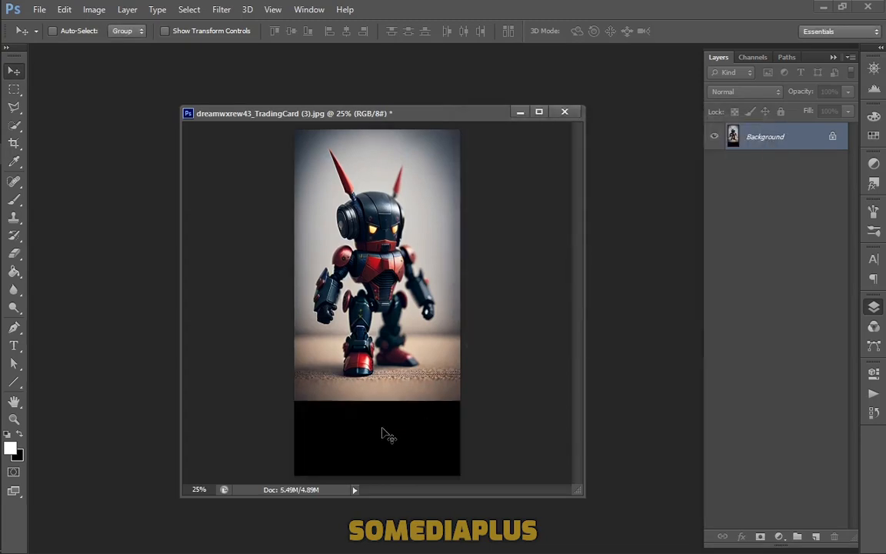
{"action": "key", "text": "ctrl+z"}
Step: Try increasing the canvas height to 2000 pixels with the anchor at the bottom center, and undo it
{"action": "right_click", "coordinate": [361, 113]}
{"action": "left_click", "coordinate": [405, 156]}
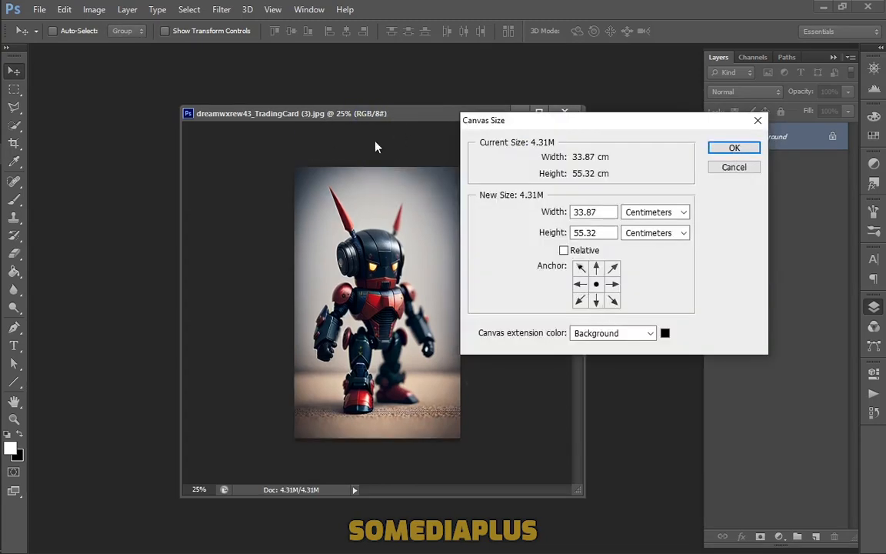
{"action": "left_click", "coordinate": [596, 300]}
{"action": "left_click", "coordinate": [653, 211]}
{"action": "left_click", "coordinate": [638, 235]}
{"action": "left_click", "coordinate": [544, 236]}
{"action": "type", "text": "2000"}
{"action": "key", "text": "Return"}
{"action": "key", "text": "ctrl+z"}
Step: Open the Canvas Size settings with pixels as the unit and relative sizing enabled
{"action": "right_click", "coordinate": [352, 112]}
{"action": "left_click", "coordinate": [419, 157]}
{"action": "left_click", "coordinate": [653, 211]}
{"action": "left_click", "coordinate": [643, 235]}
{"action": "left_click", "coordinate": [590, 211]}
{"action": "left_click", "coordinate": [563, 250]}
{"action": "left_click", "coordinate": [588, 211]}
{"action": "left_click_drag", "start_coordinate": [588, 212], "coordinate": [561, 219]}
Step: Try extending the canvas by 300 pixels in both width and height around the centered image, and undo it
{"action": "type", "text": "3000"}
{"action": "key", "text": "Tab"}
{"action": "type", "text": "300"}
{"action": "left_click", "coordinate": [586, 214]}
{"action": "type", "text": "300"}
{"action": "key", "text": "Return"}
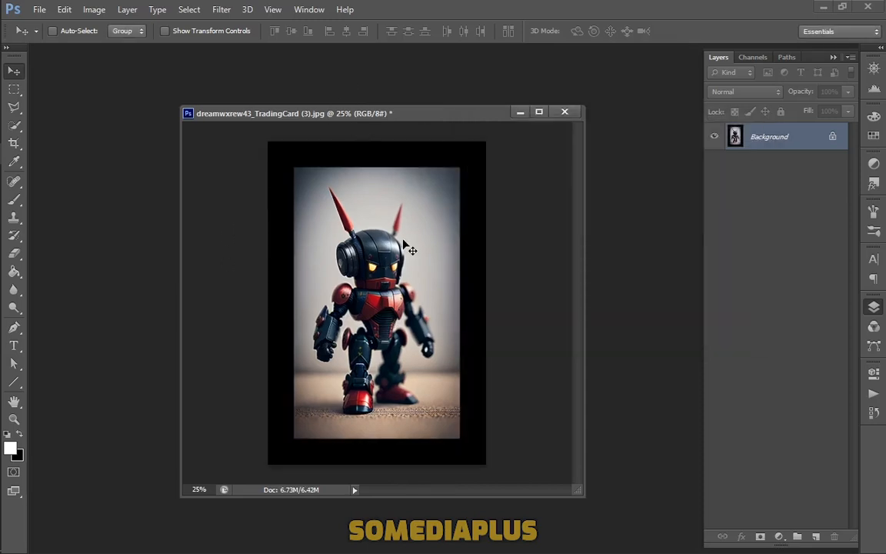
{"action": "key", "text": "ctrl+z"}
Step: Open the Canvas Size settings with pixels as the unit and the anchor at the top-right corner
{"action": "right_click", "coordinate": [394, 114]}
{"action": "left_click", "coordinate": [447, 150]}
{"action": "left_click", "coordinate": [563, 252]}
{"action": "left_click", "coordinate": [646, 215]}
{"action": "left_click", "coordinate": [656, 234]}
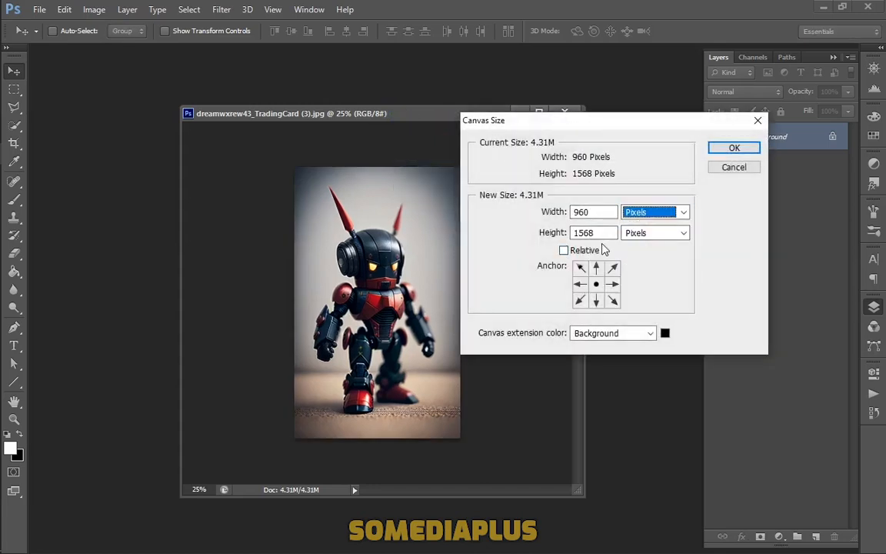
{"action": "left_click", "coordinate": [613, 267]}
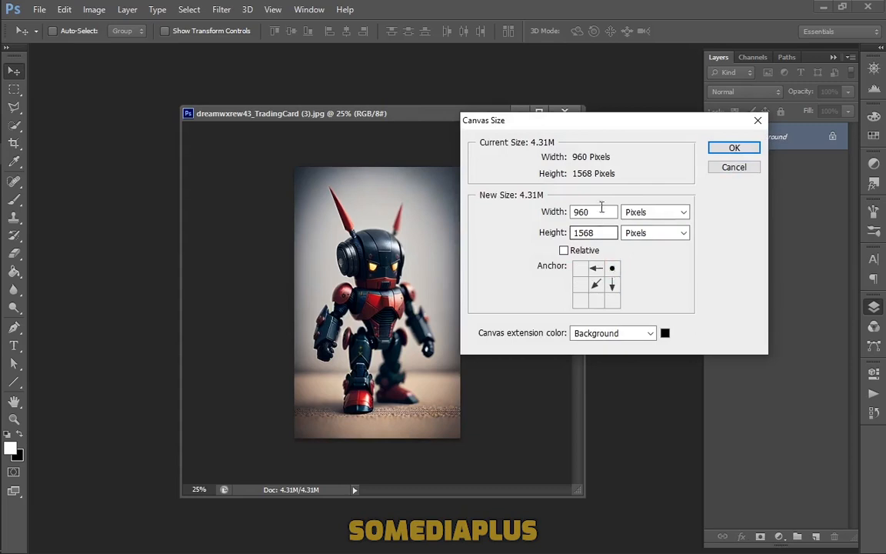
{"action": "left_click", "coordinate": [658, 211]}
{"action": "left_click", "coordinate": [642, 232]}
Step: Try a relative canvas extension of 200 pixels in both width and height, and undo it
{"action": "left_click", "coordinate": [564, 250]}
{"action": "double_click", "coordinate": [589, 212]}
{"action": "type", "text": "200"}
{"action": "key", "text": "Tab"}
{"action": "type", "text": "200"}
{"action": "left_click", "coordinate": [734, 147]}
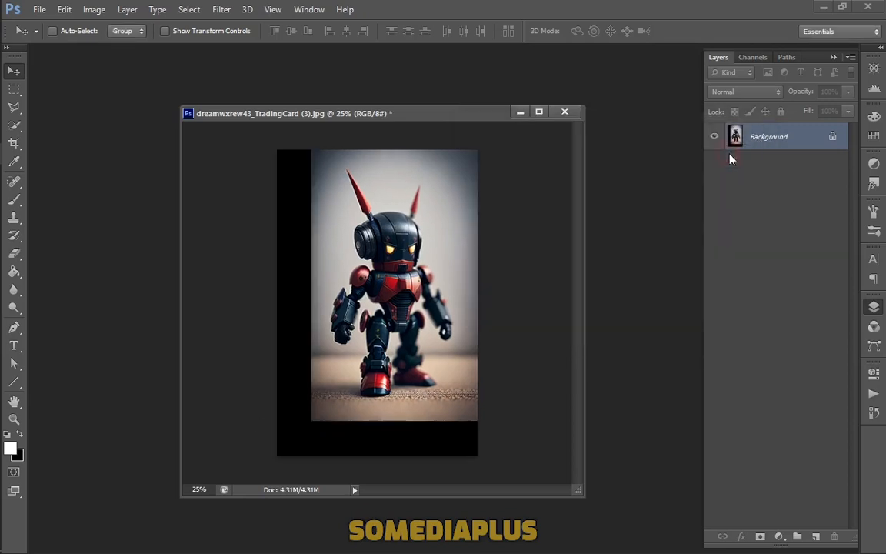
{"action": "key", "text": "ctrl+z"}
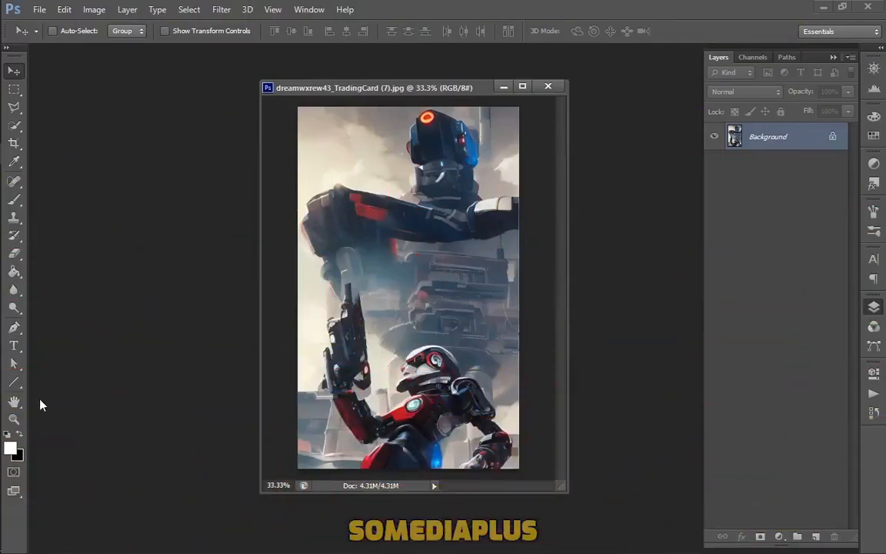
Step: Draw a white flower custom shape about 348 px across below the large robot's head
{"action": "left_click", "coordinate": [14, 382]}
{"action": "left_click", "coordinate": [70, 445]}
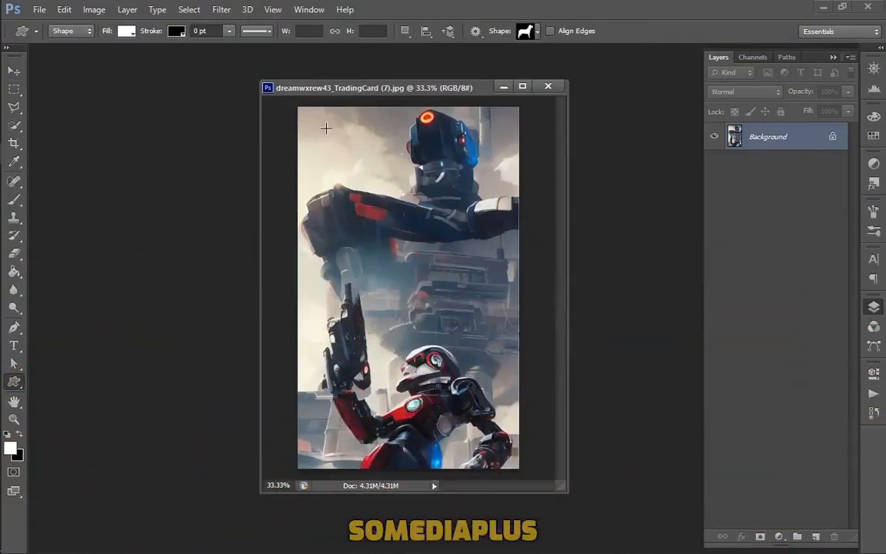
{"action": "right_click", "coordinate": [326, 128]}
{"action": "left_click", "coordinate": [400, 204]}
{"action": "mouse_move", "coordinate": [356, 151]}
{"action": "left_mouse_down"}
{"action": "mouse_move", "coordinate": [395, 204]}
{"action": "mouse_move", "coordinate": [429, 228]}
{"action": "left_mouse_up"}
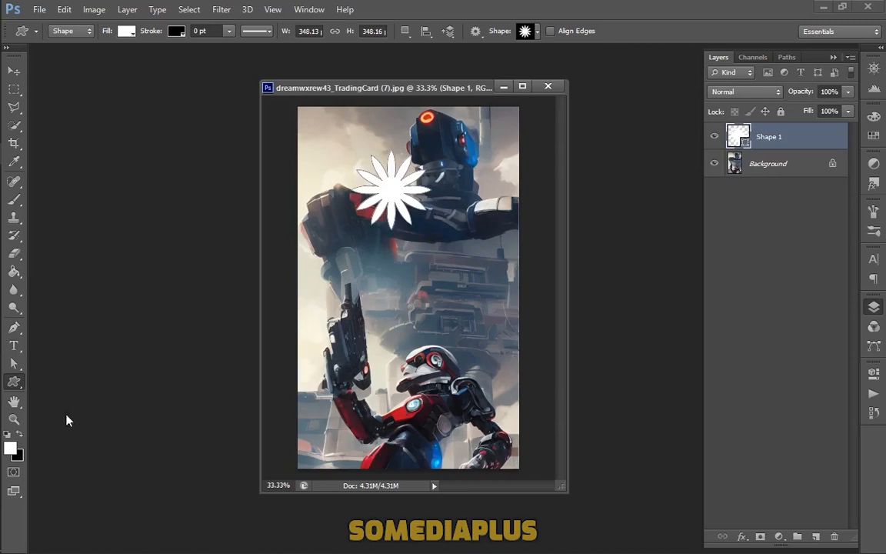
Step: Change the foreground color to bright pink
{"action": "left_click", "coordinate": [10, 447]}
{"action": "left_click", "coordinate": [231, 58]}
{"action": "left_click", "coordinate": [216, 37]}
{"action": "left_click", "coordinate": [372, 27]}
Step: Draw a fish custom shape below the flower on the same shape layer
{"action": "right_click", "coordinate": [418, 358]}
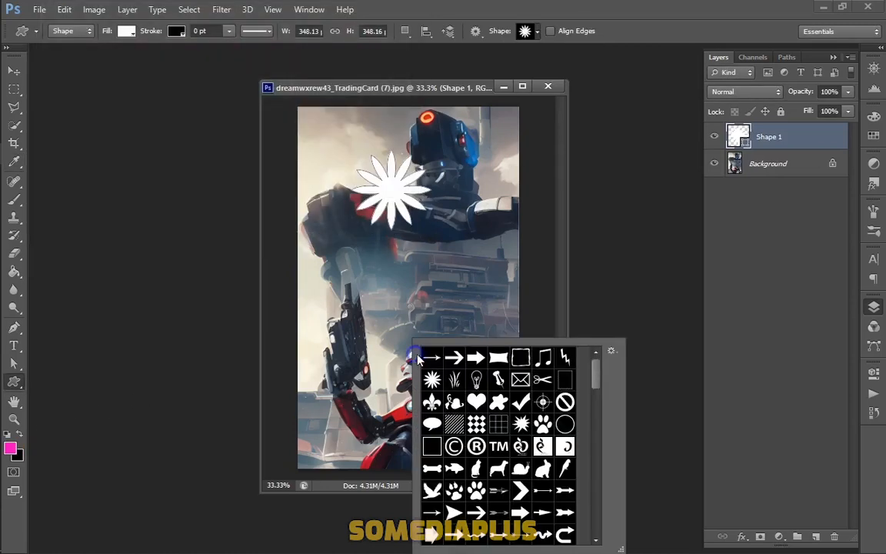
{"action": "left_click", "coordinate": [458, 469]}
{"action": "left_click_drag", "start_coordinate": [360, 258], "coordinate": [464, 333]}
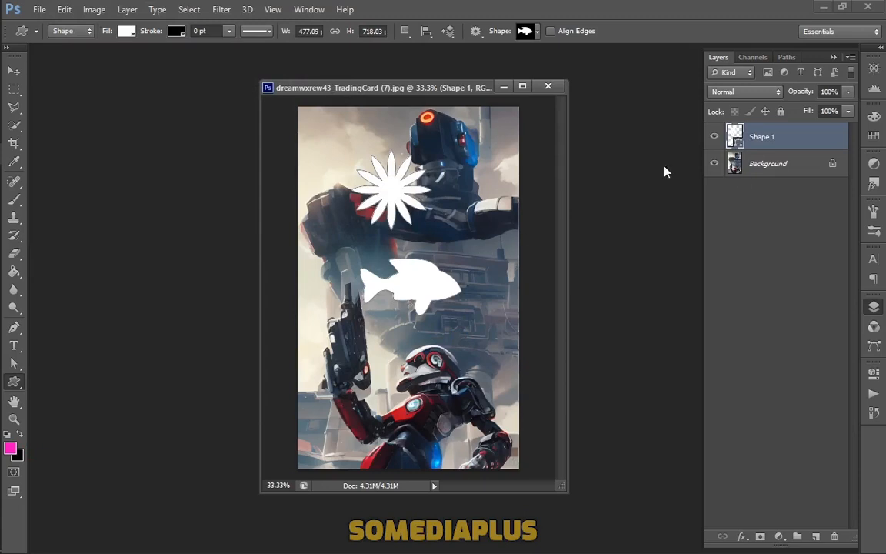
Step: Try a different fill color for the shape layer holding the flower and fish
{"action": "double_click", "coordinate": [733, 137]}
{"action": "left_click", "coordinate": [234, 70]}
{"action": "left_click", "coordinate": [372, 48]}
Step: Check the path operations available for the flower and fish shapes with the Path Selection tool
{"action": "left_click", "coordinate": [14, 363]}
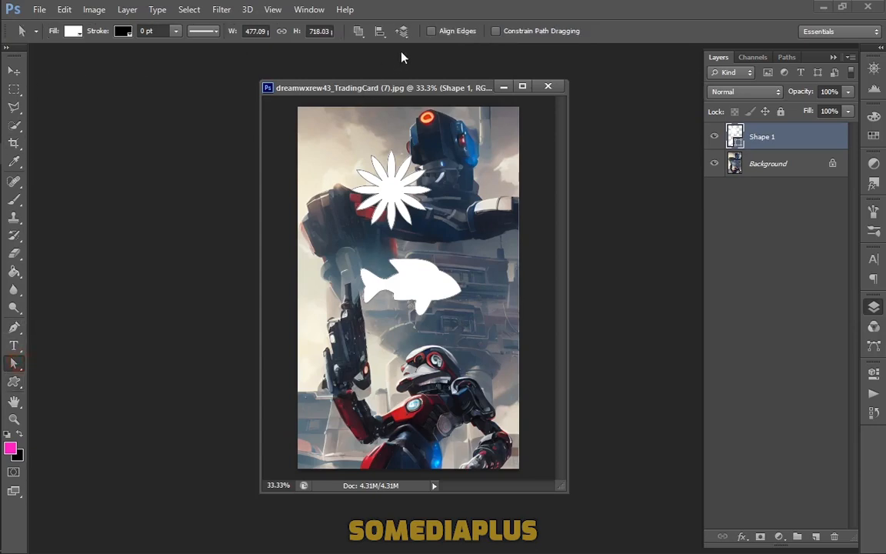
{"action": "left_click", "coordinate": [359, 31]}
{"action": "left_click", "coordinate": [270, 76]}
Step: Move the flower and fish together slightly down and to the right on the image
{"action": "left_click", "coordinate": [14, 71]}
{"action": "left_click_drag", "start_coordinate": [397, 257], "coordinate": [409, 286]}
Step: Draw a grass custom shape on its own shape layer, just below and left of the fish
{"action": "left_click", "coordinate": [14, 381]}
{"action": "right_click", "coordinate": [359, 346]}
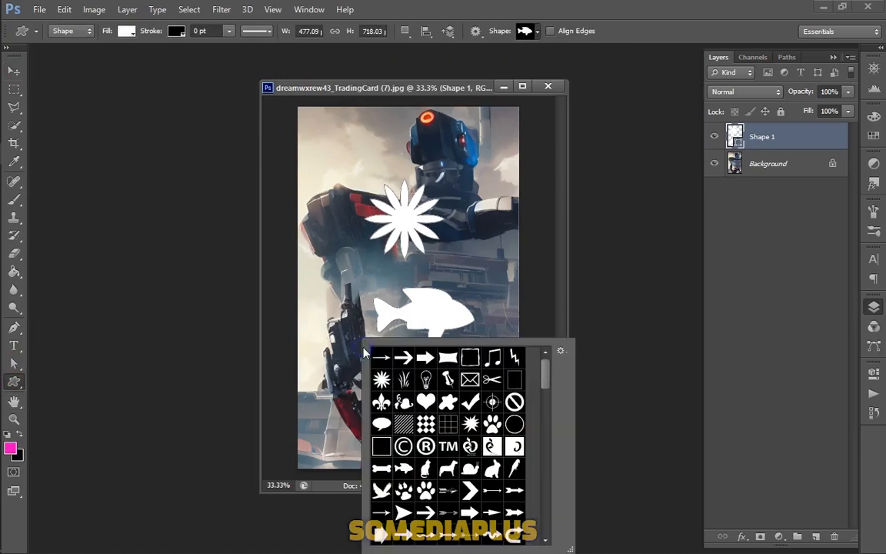
{"action": "left_click", "coordinate": [403, 379]}
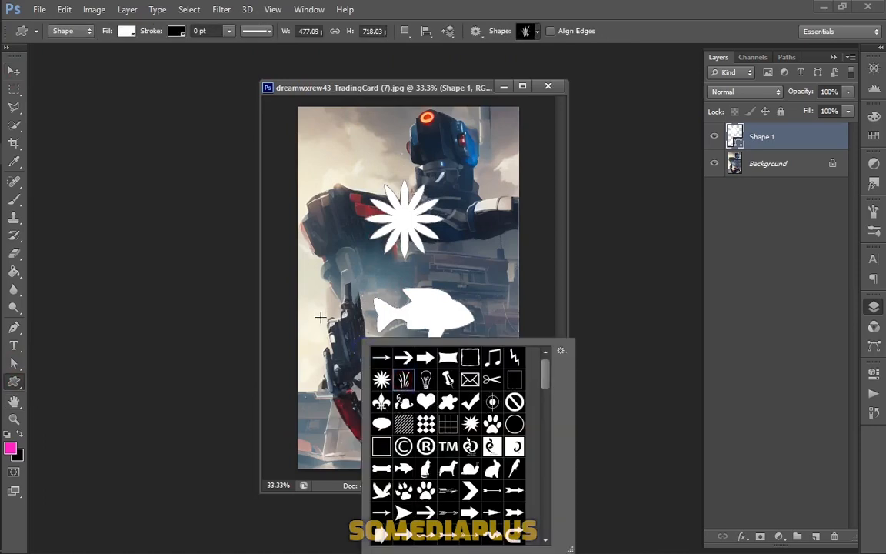
{"action": "left_click_drag", "start_coordinate": [322, 319], "coordinate": [397, 436]}
Step: Set the grass shape's fill color to bright green 72ff00
{"action": "double_click", "coordinate": [734, 137]}
{"action": "left_click", "coordinate": [233, 167]}
{"action": "left_click_drag", "start_coordinate": [202, 58], "coordinate": [312, 3]}
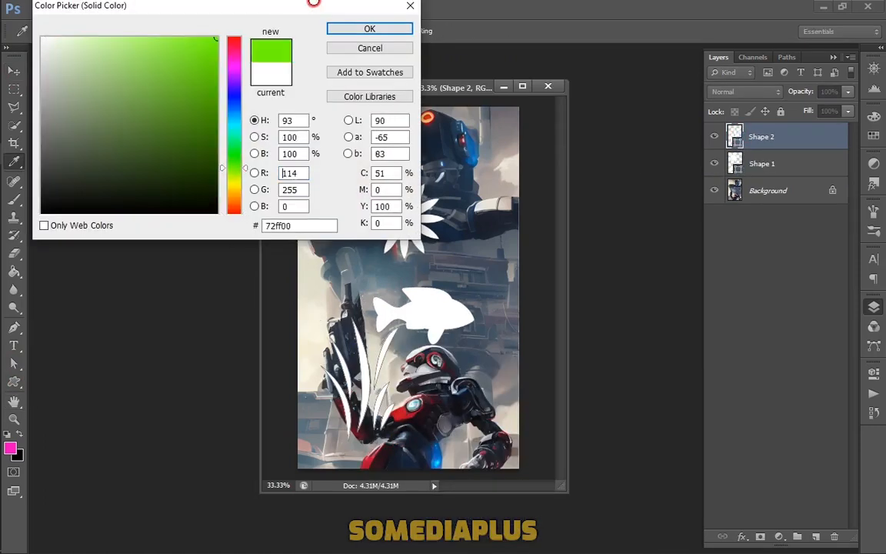
{"action": "left_click", "coordinate": [369, 29]}
Step: Recolor the flower and fish shape layer to bright magenta
{"action": "double_click", "coordinate": [735, 164]}
{"action": "left_click", "coordinate": [233, 65]}
{"action": "left_click", "coordinate": [190, 38]}
{"action": "left_click", "coordinate": [369, 28]}
Step: Move the flower and fish down and to the right, and the grass up beside the fish
{"action": "left_click", "coordinate": [14, 71]}
{"action": "left_click_drag", "start_coordinate": [417, 314], "coordinate": [368, 328]}
{"action": "left_click", "coordinate": [760, 140]}
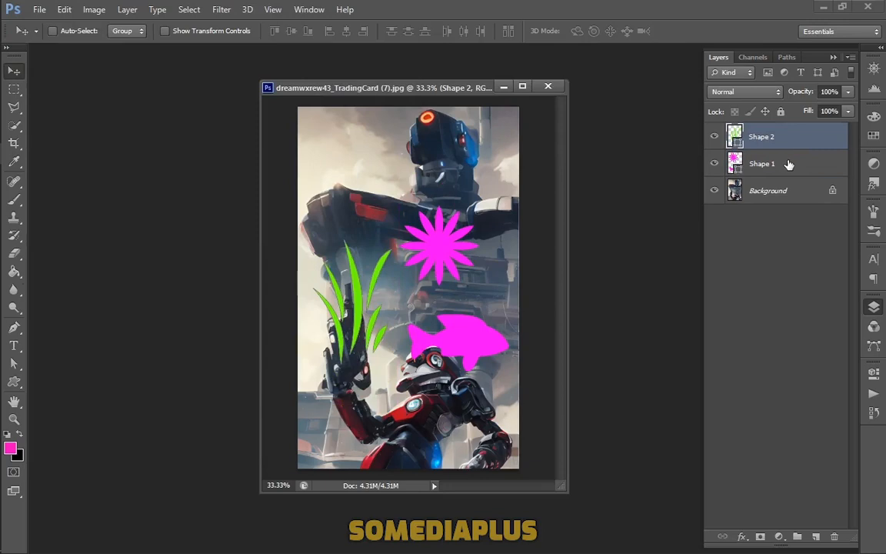
Step: Group the Shape 1 and Shape 2 layers together and expand the group to show its contents
{"action": "left_click", "coordinate": [788, 164], "text": "shift"}
{"action": "right_click", "coordinate": [808, 147]}
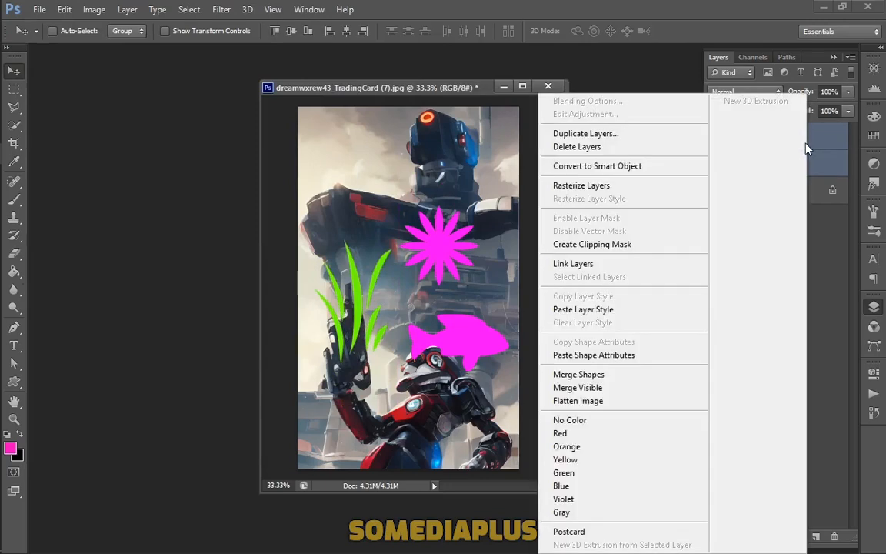
{"action": "key", "text": "Escape"}
{"action": "left_click", "coordinate": [126, 9]}
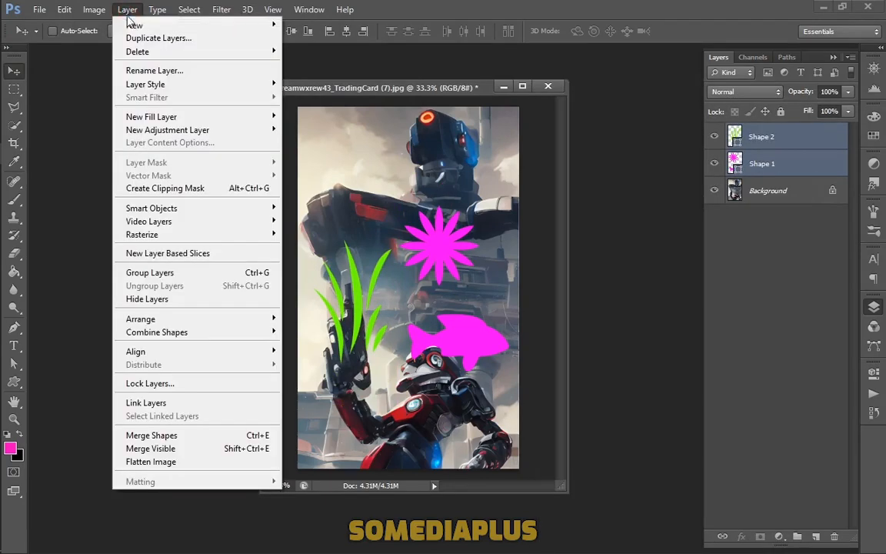
{"action": "left_click", "coordinate": [150, 272]}
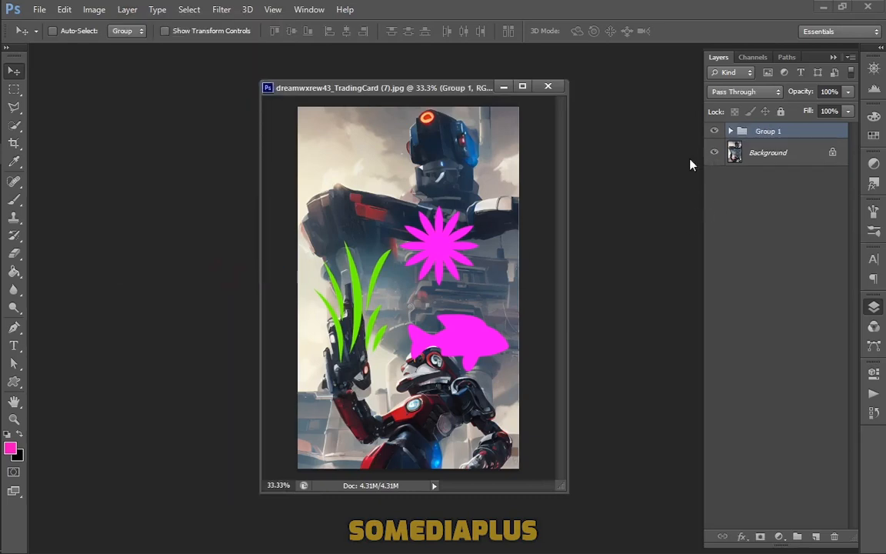
{"action": "key", "text": "ctrl+z"}
{"action": "key", "text": "ctrl+g"}
{"action": "left_click", "coordinate": [731, 131]}
{"action": "left_click", "coordinate": [731, 131]}
{"action": "left_click", "coordinate": [732, 132]}
Step: Apply a Gradient Overlay with the orange-yellow-orange preset to the grass layer
{"action": "left_click", "coordinate": [812, 158]}
{"action": "double_click", "coordinate": [812, 158]}
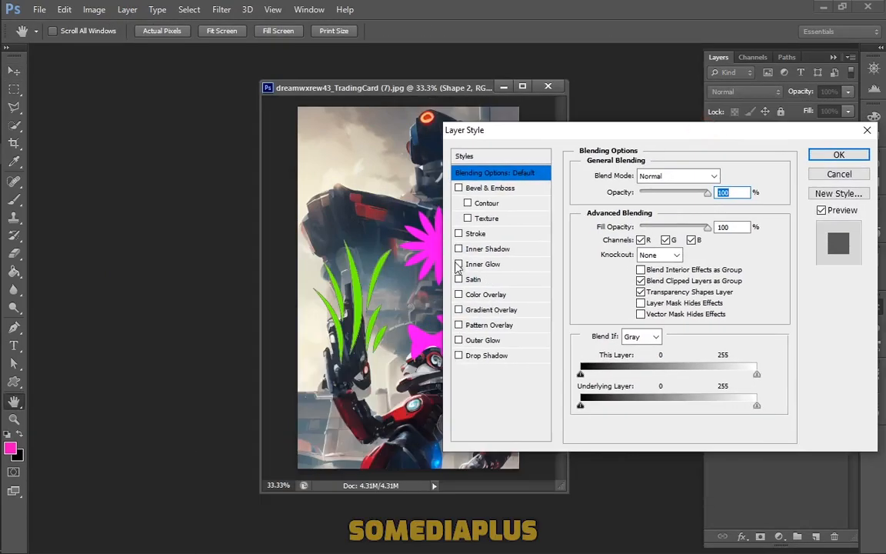
{"action": "left_click", "coordinate": [458, 295]}
{"action": "left_click", "coordinate": [471, 310]}
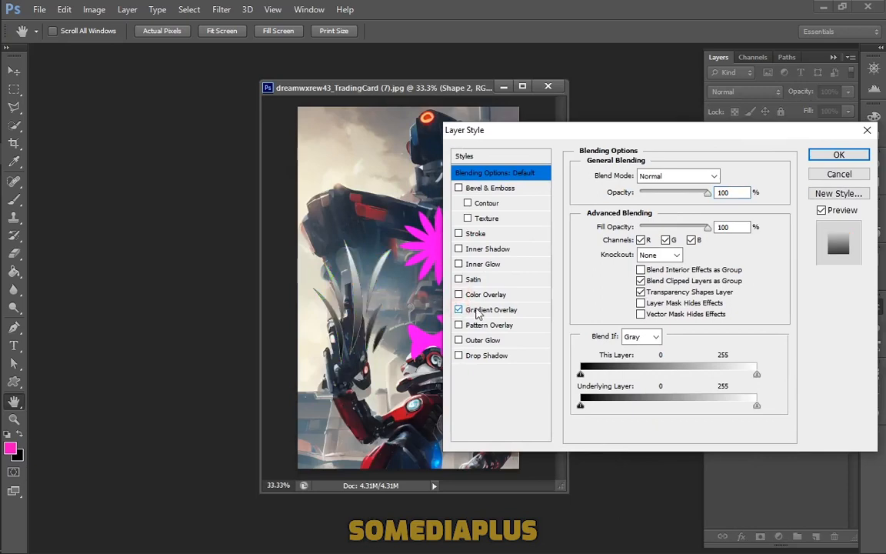
{"action": "left_click", "coordinate": [704, 208]}
{"action": "left_click", "coordinate": [629, 263]}
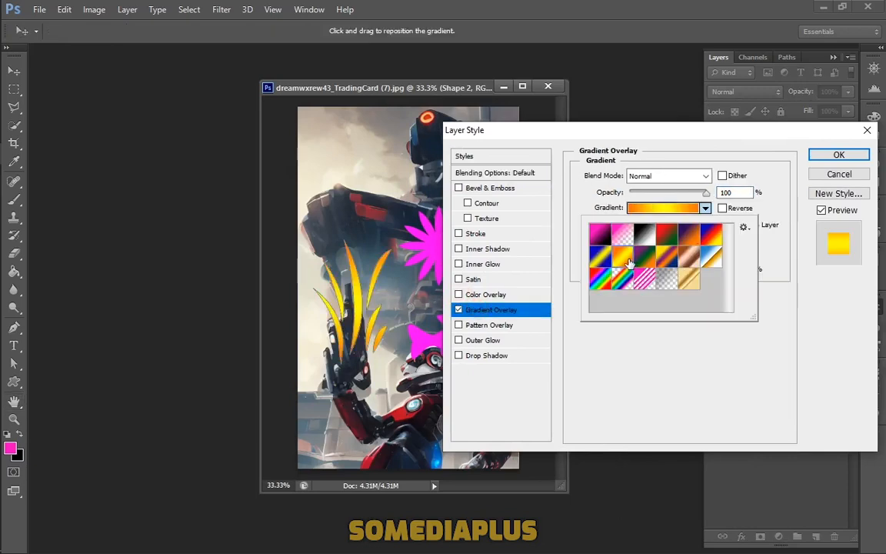
{"action": "left_click", "coordinate": [769, 253]}
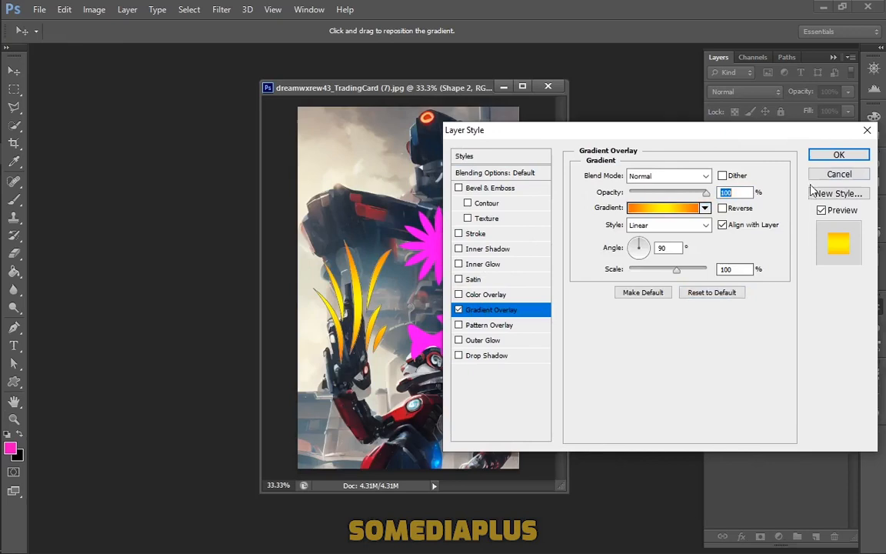
{"action": "left_click", "coordinate": [817, 158]}
{"action": "left_click", "coordinate": [777, 211]}
{"action": "left_click", "coordinate": [843, 152]}
Step: Open the layer style of the flower and fish layer and enable Pattern Overlay
{"action": "left_click", "coordinate": [813, 153]}
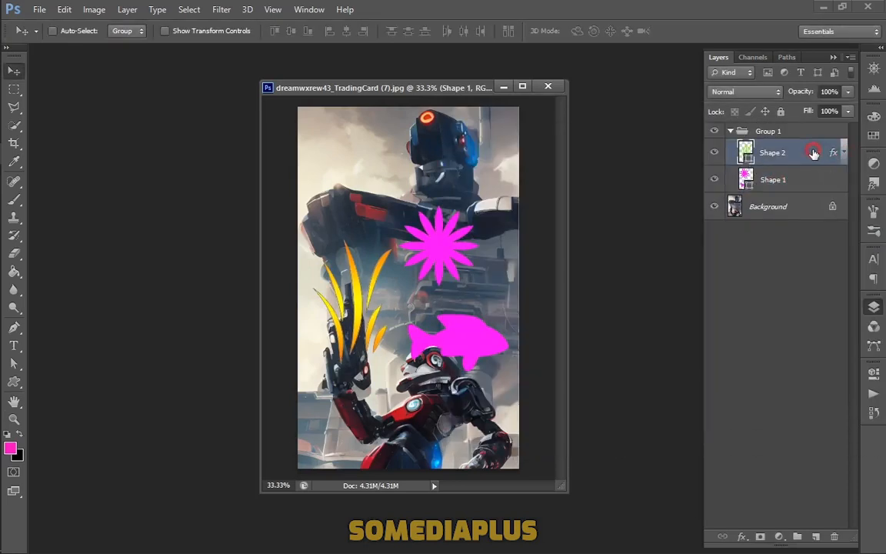
{"action": "left_click", "coordinate": [813, 179]}
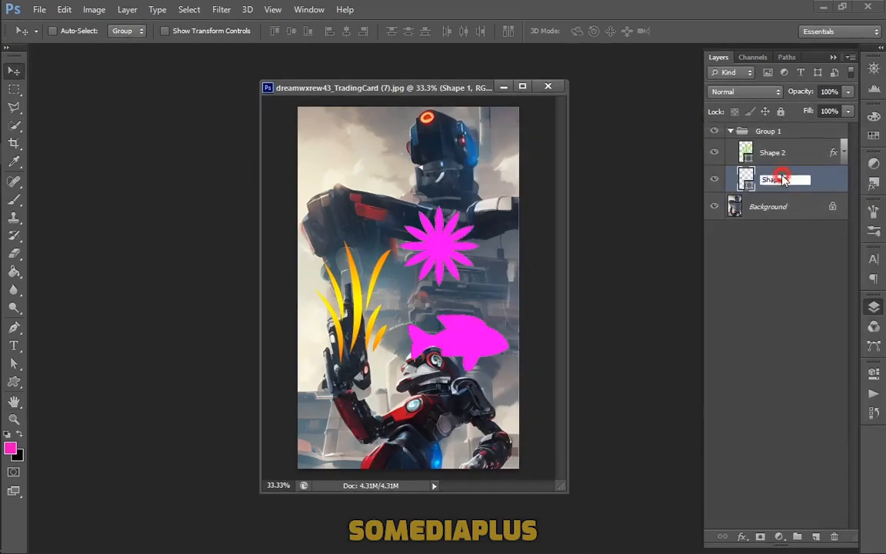
{"action": "double_click", "coordinate": [817, 178]}
{"action": "key", "text": "Escape"}
{"action": "double_click", "coordinate": [782, 179]}
{"action": "left_click", "coordinate": [818, 180]}
{"action": "double_click", "coordinate": [819, 180]}
{"action": "key", "text": "Escape"}
{"action": "double_click", "coordinate": [798, 180]}
{"action": "left_click", "coordinate": [460, 325]}
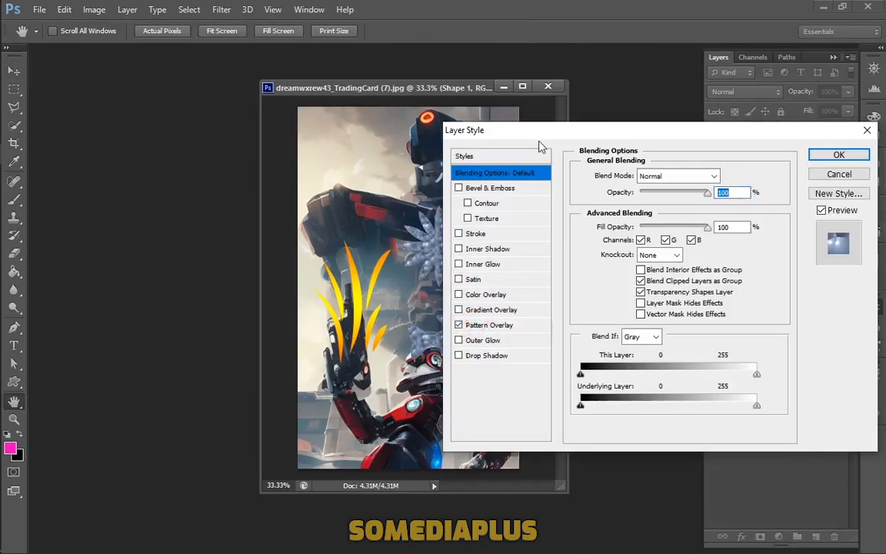
Step: Set the Pattern Overlay on the flower and fish to the multicolored tie-dye style pattern and apply it
{"action": "left_click_drag", "start_coordinate": [619, 149], "coordinate": [534, 175]}
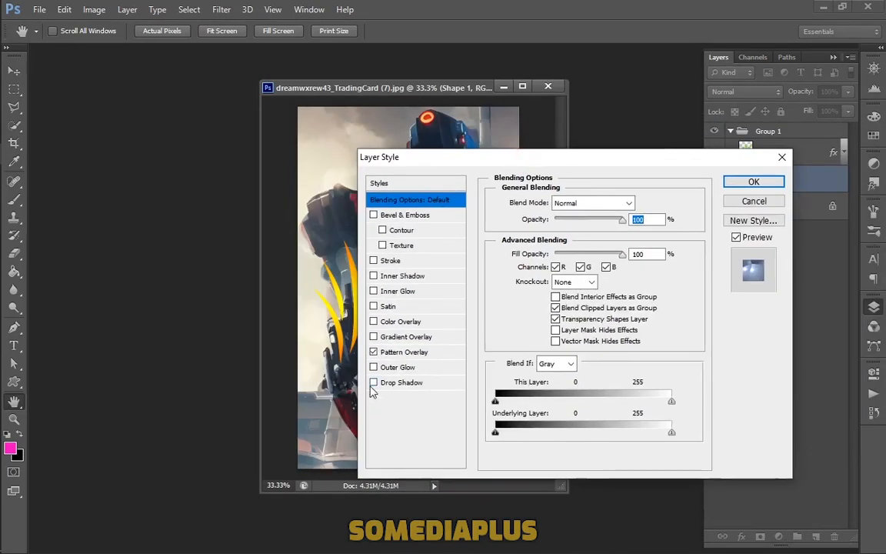
{"action": "left_click", "coordinate": [386, 355]}
{"action": "left_click", "coordinate": [564, 250]}
{"action": "left_click", "coordinate": [520, 291]}
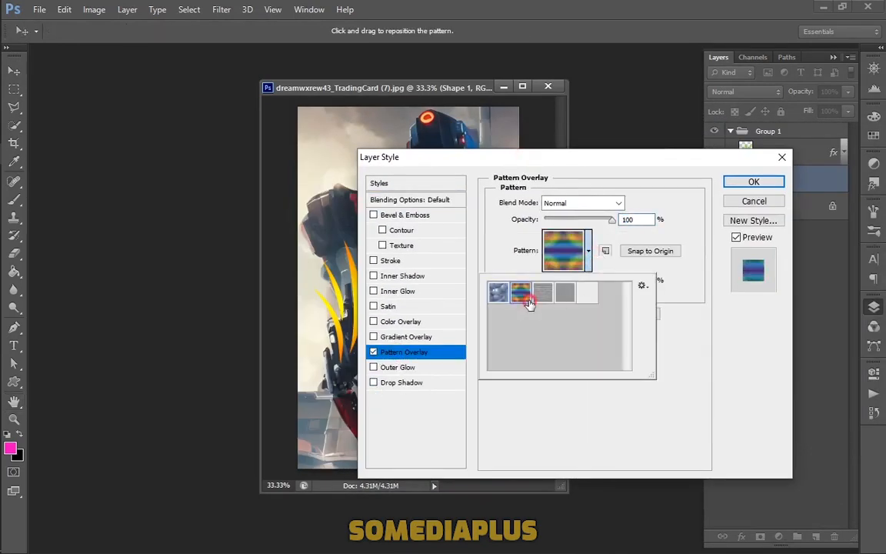
{"action": "left_click_drag", "start_coordinate": [557, 160], "coordinate": [656, 176]}
{"action": "left_click", "coordinate": [661, 267]}
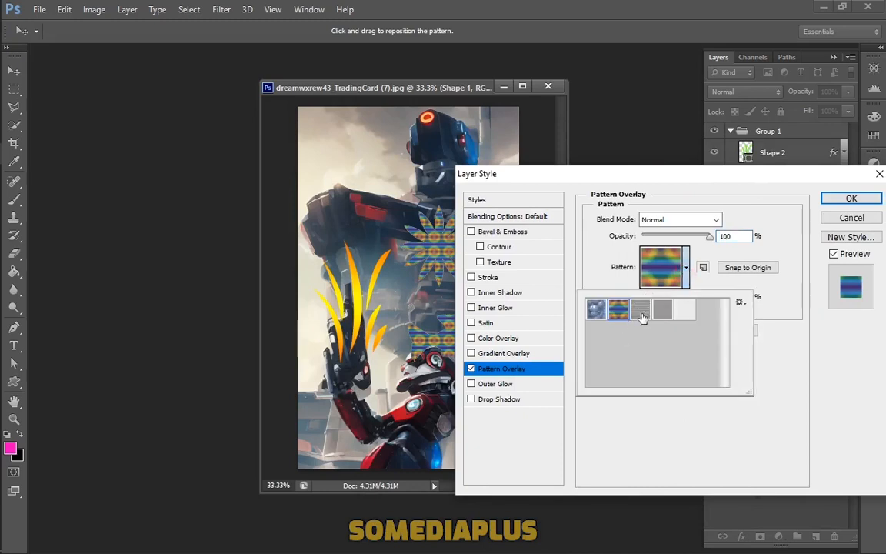
{"action": "left_click", "coordinate": [597, 310]}
{"action": "double_click", "coordinate": [619, 311]}
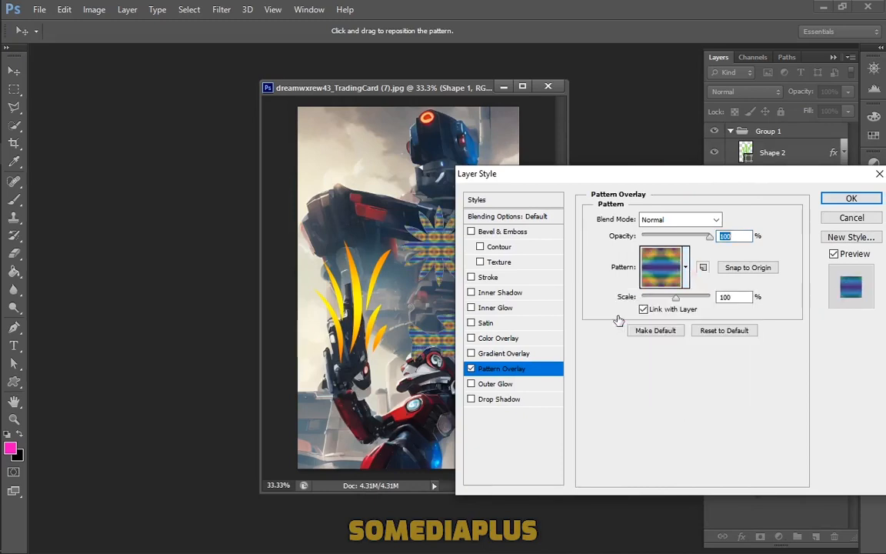
{"action": "left_click", "coordinate": [846, 198]}
Step: Move the flower and fish up and to the left, then shift the whole group down and to the right
{"action": "left_click_drag", "start_coordinate": [453, 263], "coordinate": [366, 184]}
{"action": "left_click", "coordinate": [730, 132]}
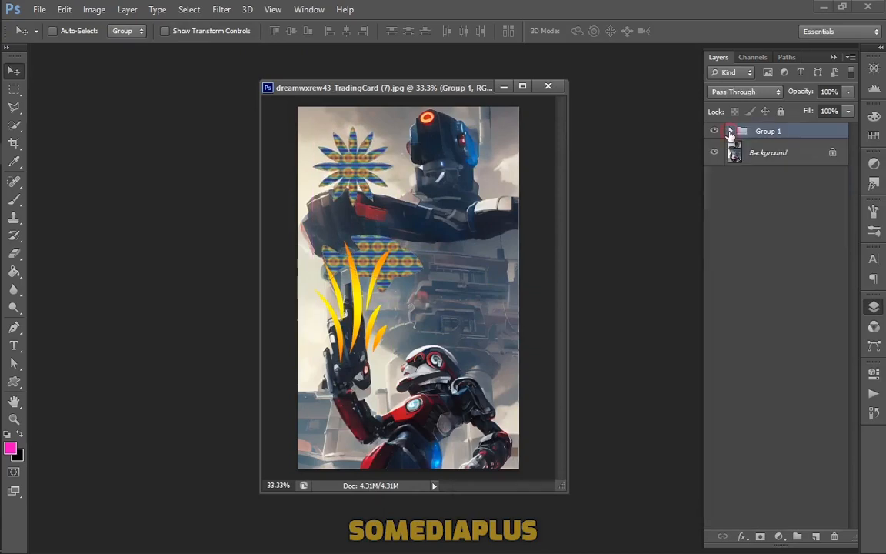
{"action": "left_click_drag", "start_coordinate": [375, 311], "coordinate": [434, 341]}
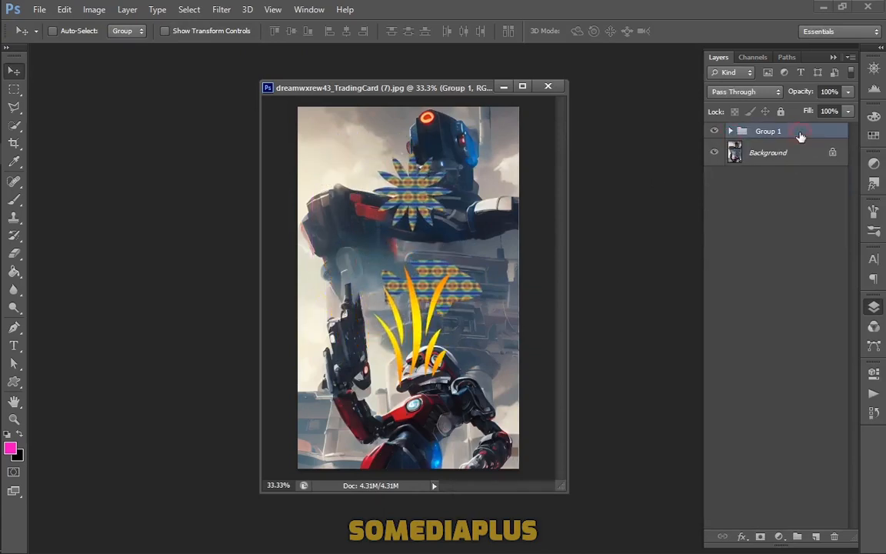
Step: Try a Gradient Overlay with the blue-red-yellow preset on the whole group, then turn it off
{"action": "double_click", "coordinate": [799, 136]}
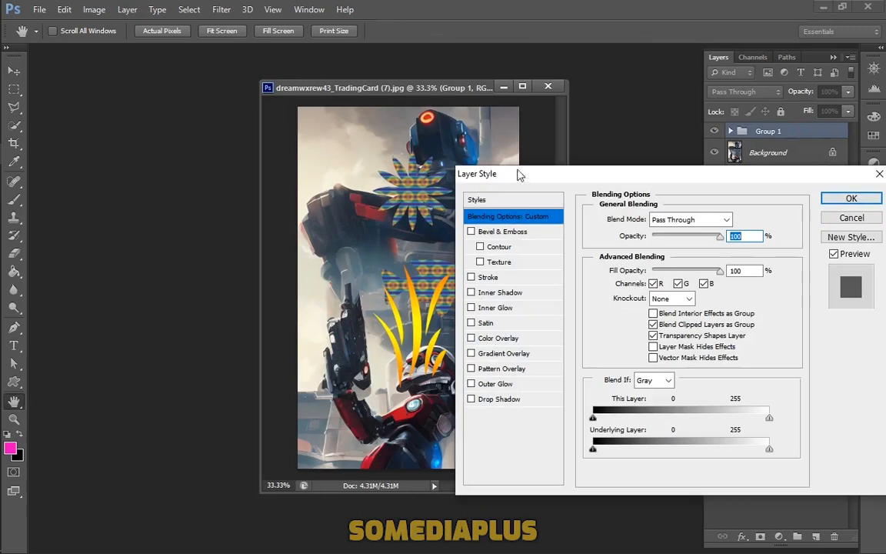
{"action": "left_click_drag", "start_coordinate": [518, 176], "coordinate": [583, 177]}
{"action": "left_click", "coordinate": [535, 340]}
{"action": "left_click", "coordinate": [534, 339]}
{"action": "left_click", "coordinate": [535, 355]}
{"action": "left_click", "coordinate": [616, 352]}
{"action": "left_click", "coordinate": [781, 253]}
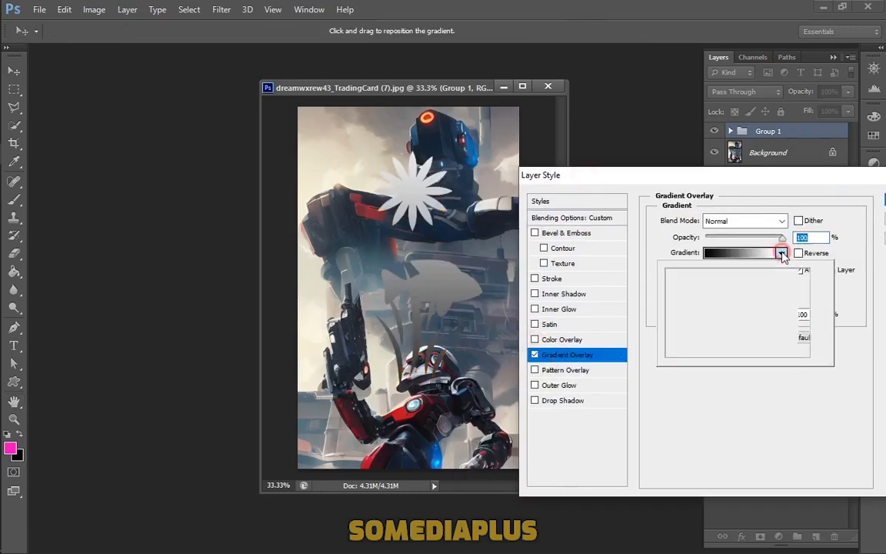
{"action": "left_click", "coordinate": [677, 320]}
{"action": "left_click", "coordinate": [674, 284]}
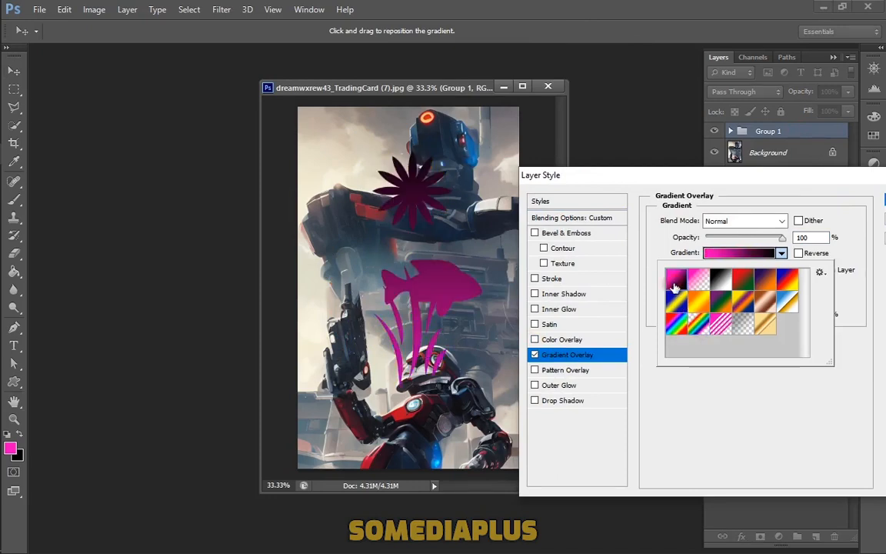
{"action": "left_click", "coordinate": [791, 283]}
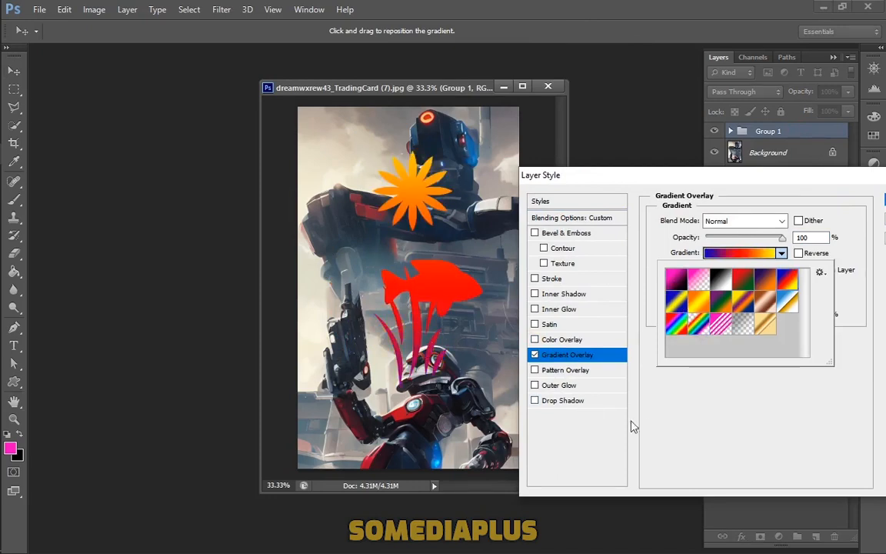
{"action": "left_click", "coordinate": [578, 382]}
{"action": "left_click", "coordinate": [534, 354]}
Step: Try a Pattern Overlay with the multicolored pattern on the whole group, then turn it off
{"action": "left_click", "coordinate": [534, 369]}
{"action": "left_click", "coordinate": [565, 370]}
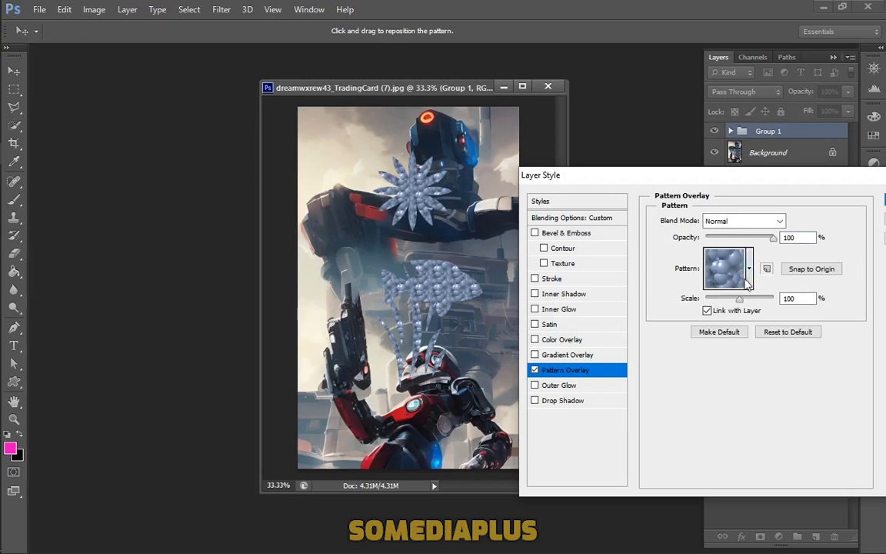
{"action": "left_click", "coordinate": [748, 271]}
{"action": "left_click", "coordinate": [702, 309]}
{"action": "left_click", "coordinate": [659, 308]}
{"action": "left_click", "coordinate": [677, 313]}
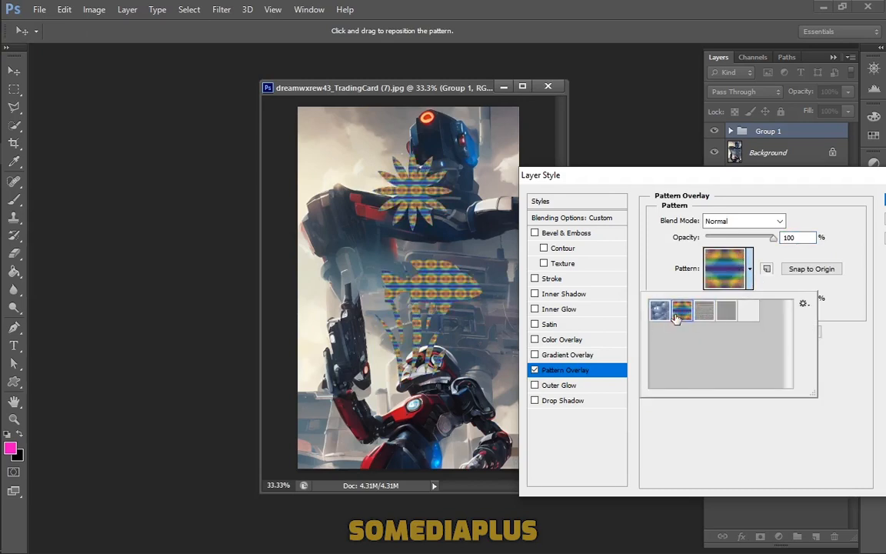
{"action": "left_click", "coordinate": [650, 443]}
{"action": "left_click", "coordinate": [534, 370]}
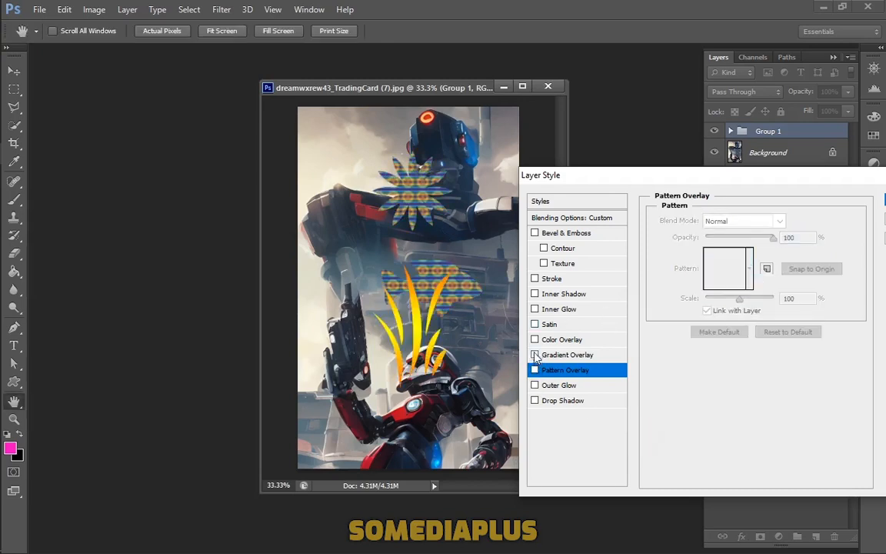
Step: Add a Drop Shadow effect to the whole group, adjust its settings and apply it
{"action": "left_click", "coordinate": [535, 233]}
{"action": "left_click", "coordinate": [536, 234]}
{"action": "left_click", "coordinate": [535, 400]}
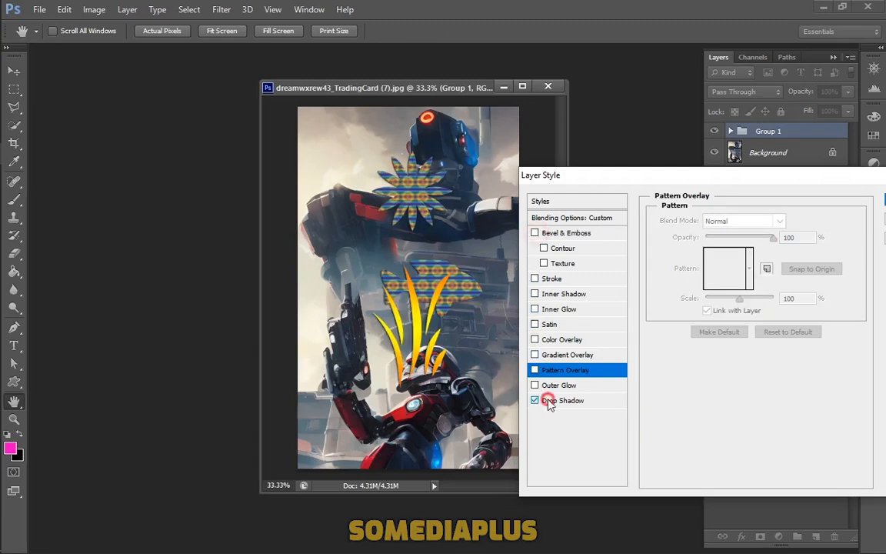
{"action": "left_click", "coordinate": [548, 400]}
{"action": "left_click", "coordinate": [781, 258]}
{"action": "left_click", "coordinate": [720, 246]}
{"action": "left_click_drag", "start_coordinate": [709, 281], "coordinate": [721, 310]}
{"action": "left_click_drag", "start_coordinate": [669, 175], "coordinate": [377, 370]}
{"action": "left_click", "coordinate": [619, 346]}
Step: Expand the group's effects and toggle its Drop Shadow visibility to compare the shapes with and without it
{"action": "left_click", "coordinate": [730, 131]}
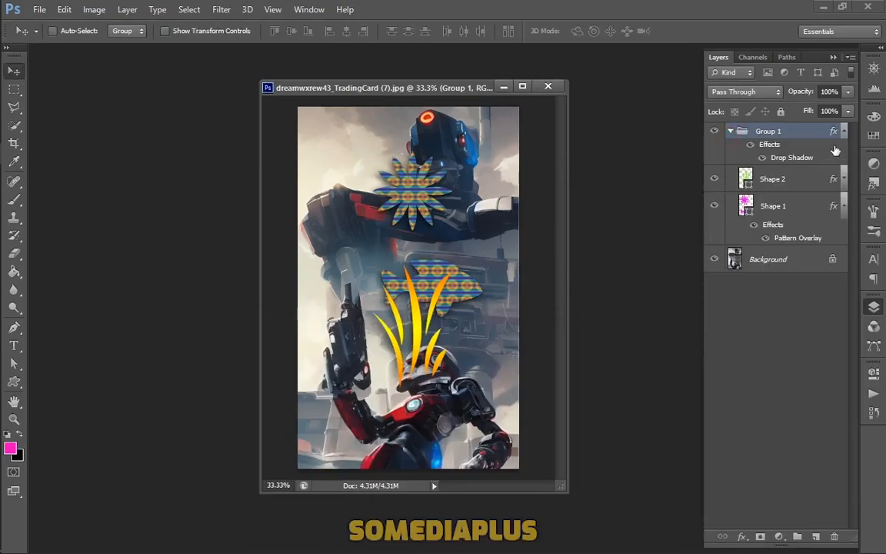
{"action": "left_click", "coordinate": [845, 133]}
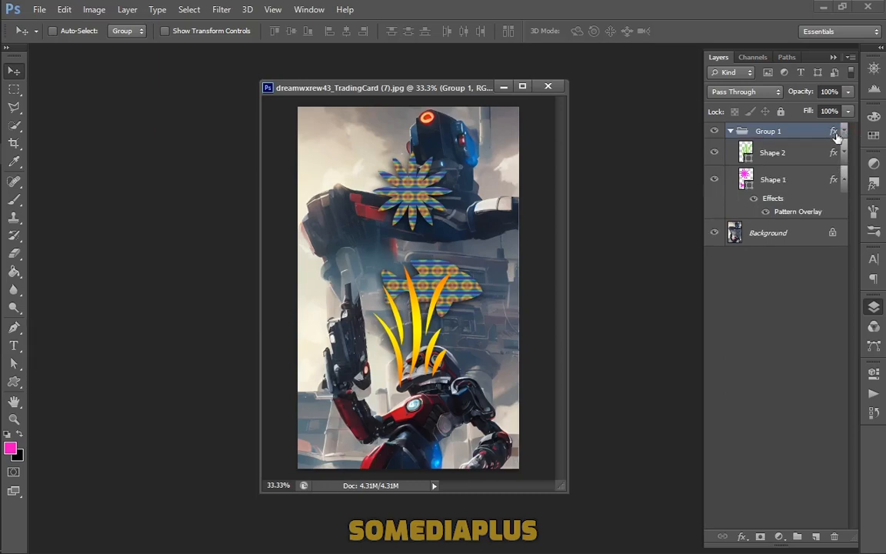
{"action": "left_click", "coordinate": [843, 133]}
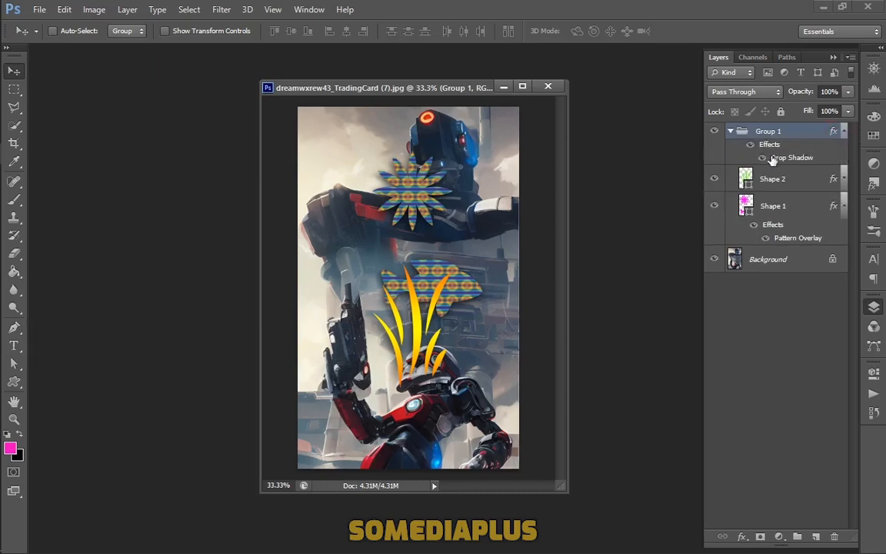
{"action": "left_click", "coordinate": [759, 159]}
{"action": "left_click", "coordinate": [760, 159]}
{"action": "left_click", "coordinate": [760, 159]}
{"action": "left_click", "coordinate": [761, 161]}
{"action": "left_click", "coordinate": [760, 161]}
{"action": "left_click", "coordinate": [761, 162]}
{"action": "left_click", "coordinate": [762, 162]}
{"action": "left_click", "coordinate": [844, 133]}
Step: Expand the grass layer's effects and toggle its Gradient Overlay visibility to compare the result
{"action": "left_click", "coordinate": [843, 154]}
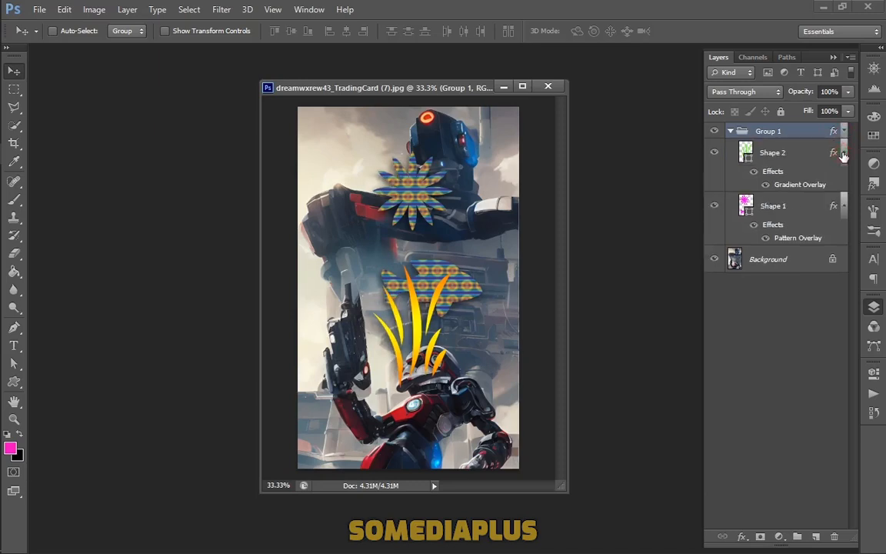
{"action": "left_click", "coordinate": [764, 185]}
{"action": "left_click", "coordinate": [765, 186]}
{"action": "left_click", "coordinate": [765, 185]}
{"action": "left_click", "coordinate": [765, 186]}
{"action": "left_click", "coordinate": [765, 185]}
{"action": "left_click", "coordinate": [766, 186]}
Step: Hide the Pattern Overlay on the flower and fish layer and expand the group's effects list
{"action": "left_click", "coordinate": [766, 239]}
{"action": "left_click", "coordinate": [766, 240]}
{"action": "left_click", "coordinate": [767, 241]}
{"action": "left_click", "coordinate": [845, 207]}
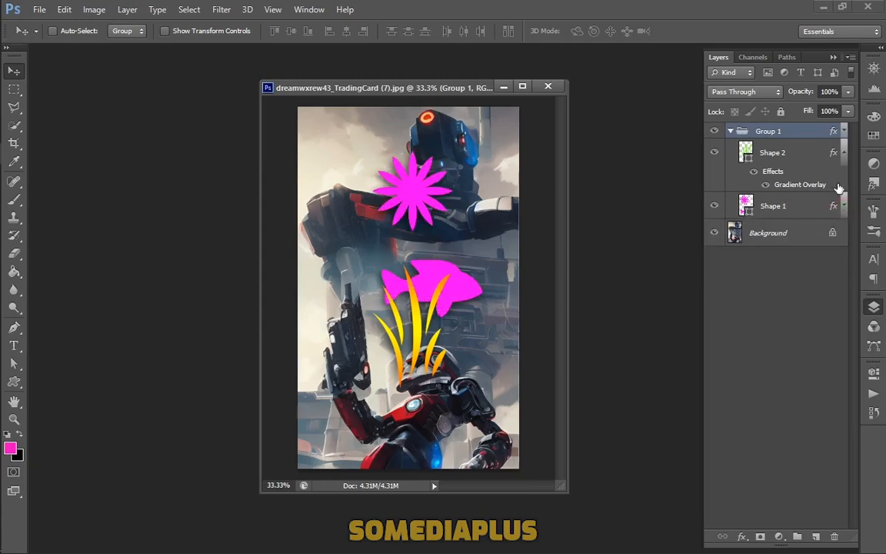
{"action": "left_click", "coordinate": [843, 209]}
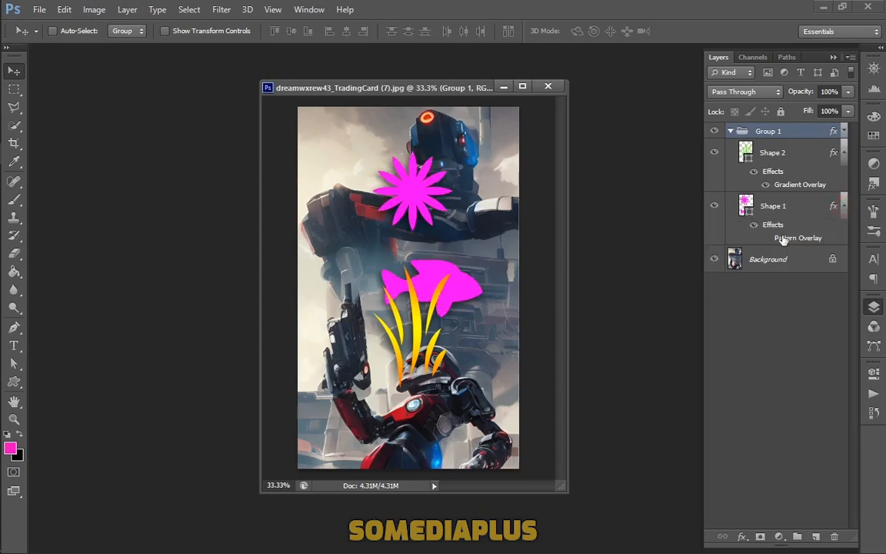
{"action": "left_click", "coordinate": [843, 132]}
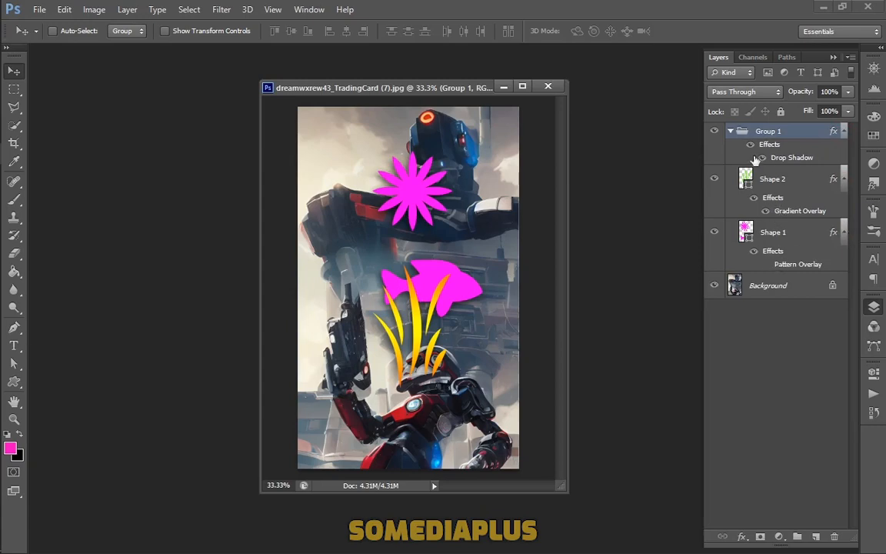
Step: Collapse both shape layers' effects, move the grass up over the fish, and shift the flower and fish slightly down
{"action": "left_click", "coordinate": [772, 216]}
{"action": "left_click", "coordinate": [843, 231]}
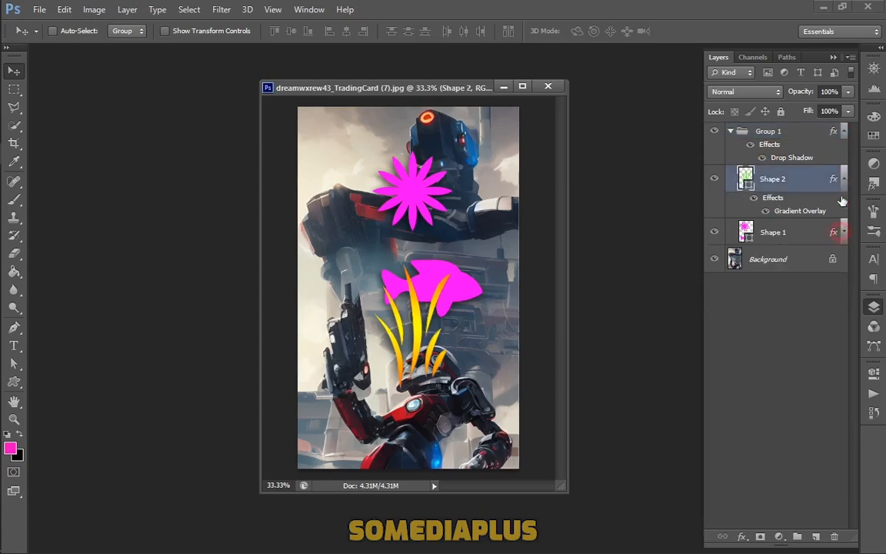
{"action": "left_click", "coordinate": [844, 179]}
{"action": "left_click_drag", "start_coordinate": [403, 186], "coordinate": [354, 175]}
{"action": "left_click_drag", "start_coordinate": [385, 299], "coordinate": [494, 259]}
{"action": "left_click", "coordinate": [742, 206]}
{"action": "left_click_drag", "start_coordinate": [406, 215], "coordinate": [405, 236]}
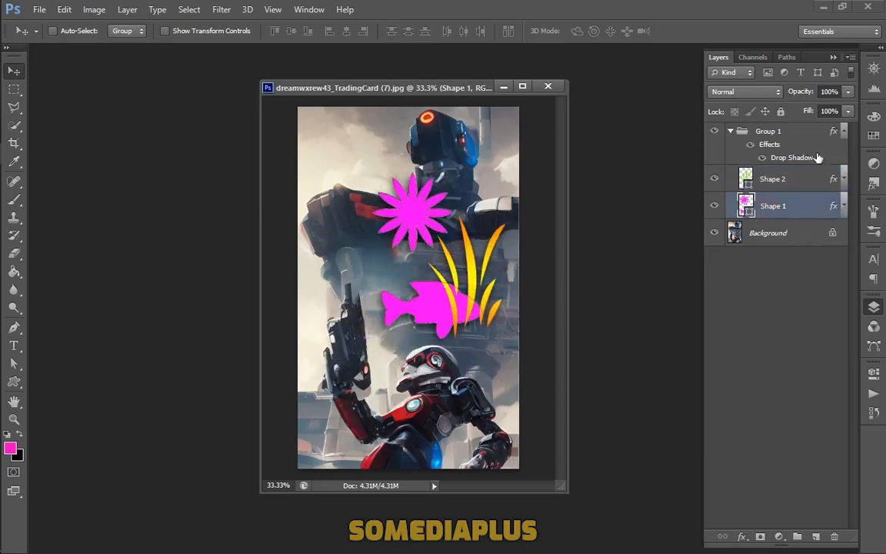
Step: Collapse the group's effects and enable a Stroke effect on the grass layer
{"action": "left_click", "coordinate": [844, 133]}
{"action": "left_click", "coordinate": [730, 133]}
{"action": "left_click", "coordinate": [730, 132]}
{"action": "left_click", "coordinate": [832, 154]}
{"action": "double_click", "coordinate": [750, 150]}
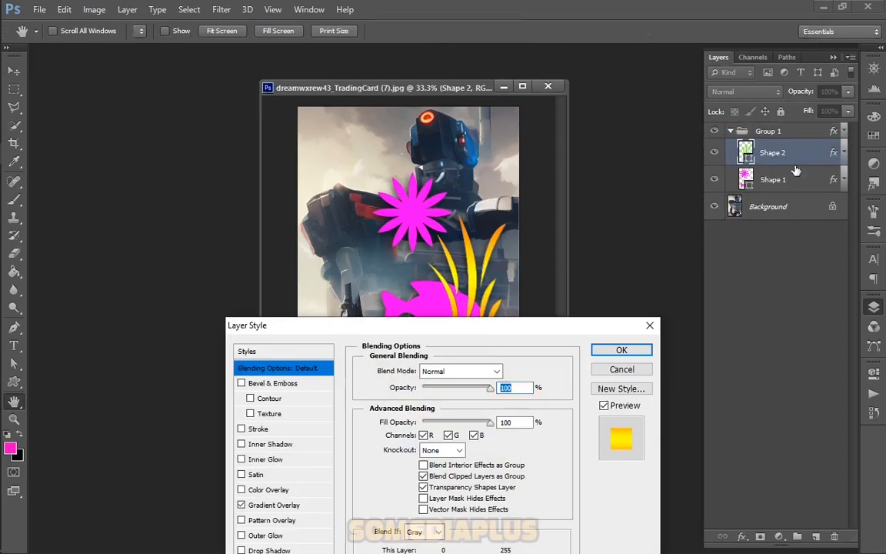
{"action": "left_click_drag", "start_coordinate": [454, 336], "coordinate": [733, 136]}
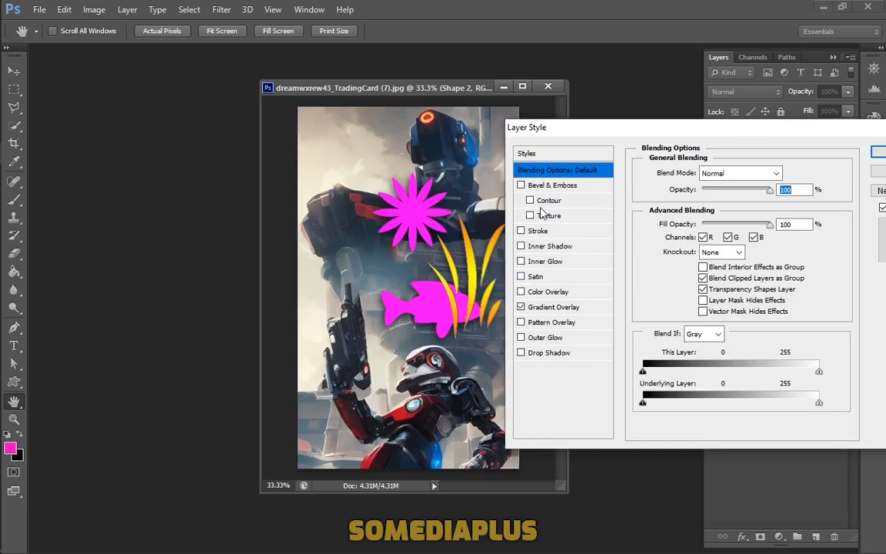
{"action": "left_click", "coordinate": [521, 231]}
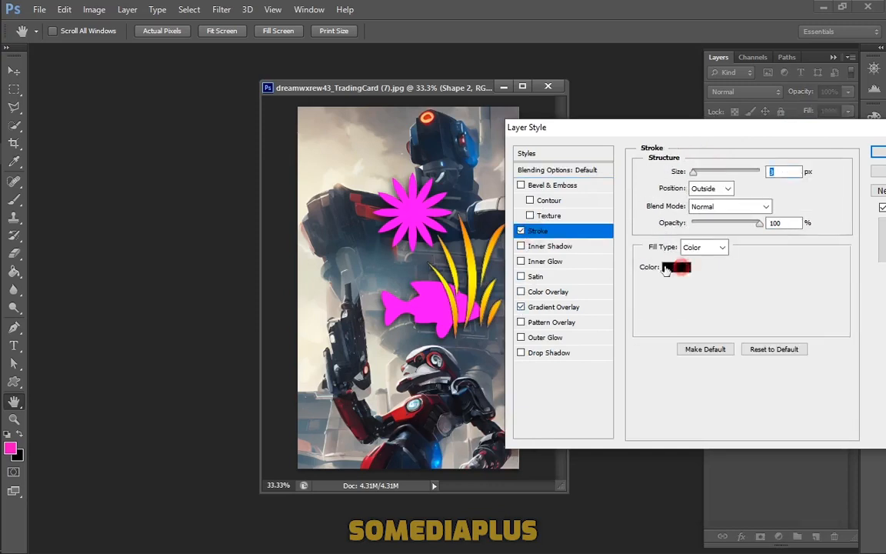
Step: Set the grass stroke's color to white and its size to 10 px, and apply the layer style
{"action": "left_click", "coordinate": [675, 267]}
{"action": "left_click", "coordinate": [215, 39]}
{"action": "left_click", "coordinate": [43, 38]}
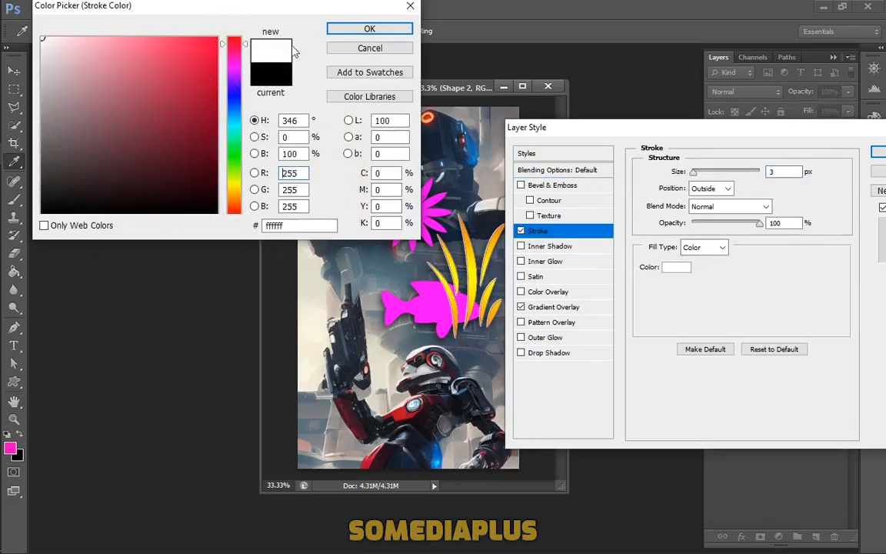
{"action": "left_click", "coordinate": [346, 29]}
{"action": "left_click_drag", "start_coordinate": [694, 173], "coordinate": [698, 173]}
{"action": "left_click_drag", "start_coordinate": [678, 127], "coordinate": [293, 231]}
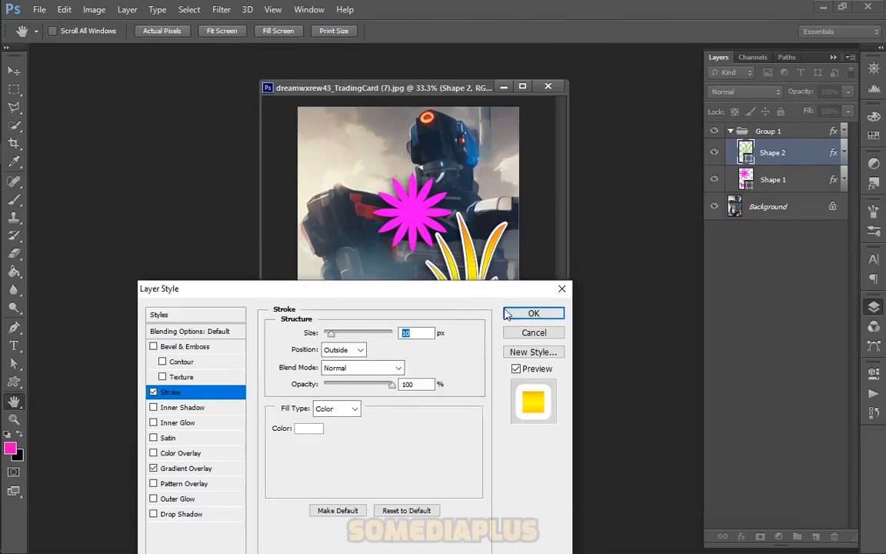
{"action": "left_click", "coordinate": [526, 255]}
Step: Add a black outside Stroke of 24 px to the whole group and apply it
{"action": "double_click", "coordinate": [834, 133]}
{"action": "left_click_drag", "start_coordinate": [366, 286], "coordinate": [794, 124]}
{"action": "left_click", "coordinate": [618, 230]}
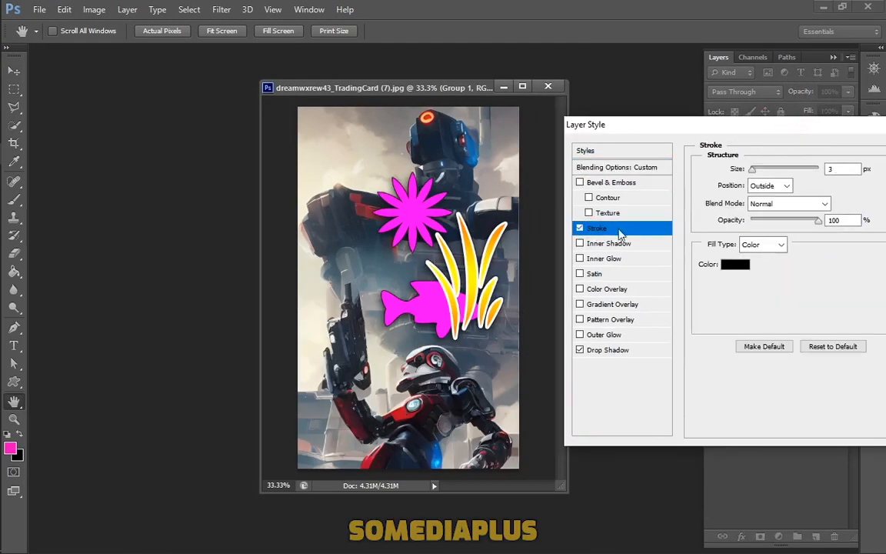
{"action": "left_click_drag", "start_coordinate": [752, 170], "coordinate": [762, 175]}
{"action": "left_click_drag", "start_coordinate": [732, 123], "coordinate": [389, 252]}
{"action": "left_click", "coordinate": [617, 274]}
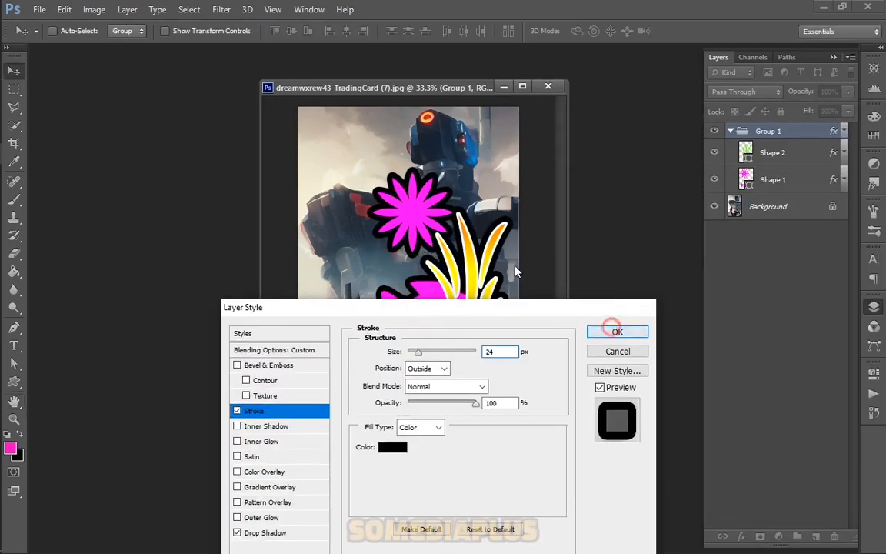
Step: Inspect the combined strokes up close and hide the flower and fish layer
{"action": "key", "text": "ctrl+plus"}
{"action": "key", "text": "ctrl+plus"}
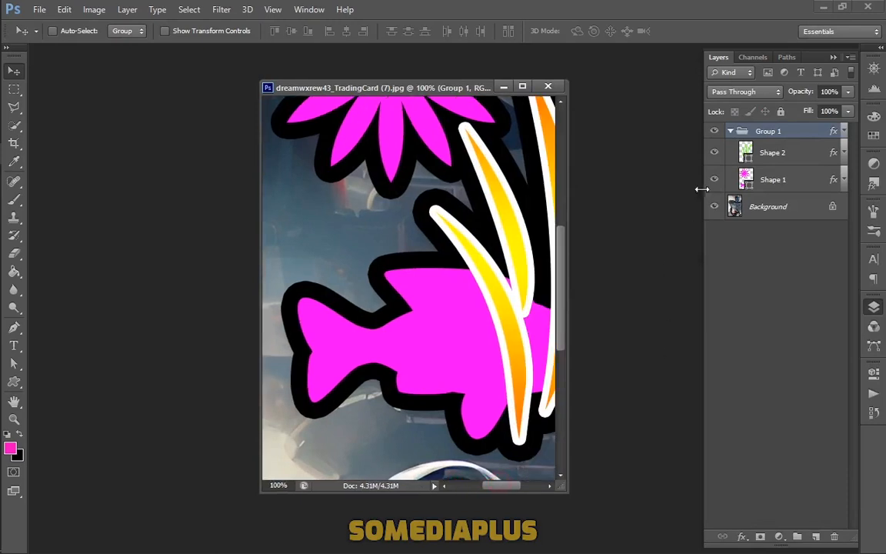
{"action": "left_click", "coordinate": [715, 179]}
{"action": "key", "text": "ctrl+minus"}
{"action": "key", "text": "ctrl+minus"}
{"action": "key", "text": "ctrl+minus"}
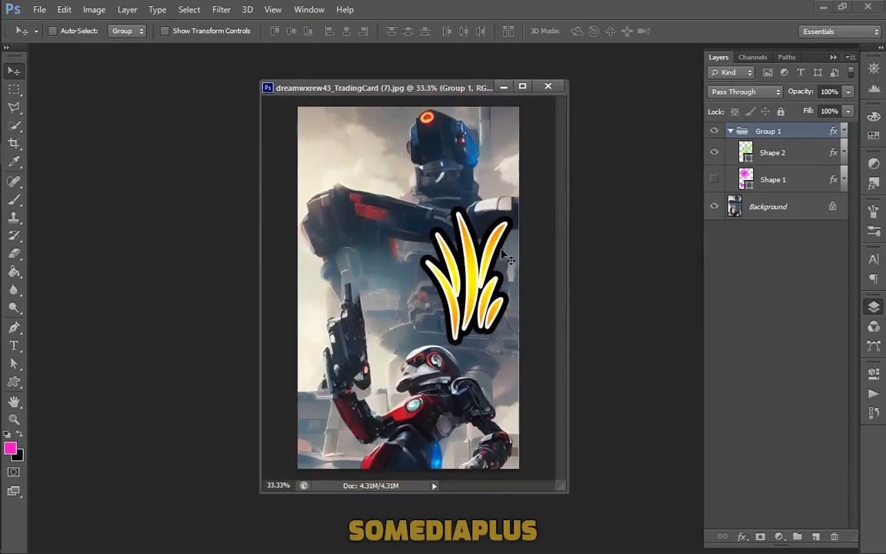
Step: Expand the grass layer's effects and repeatedly toggle its Stroke visibility to compare the outline
{"action": "left_click", "coordinate": [843, 154]}
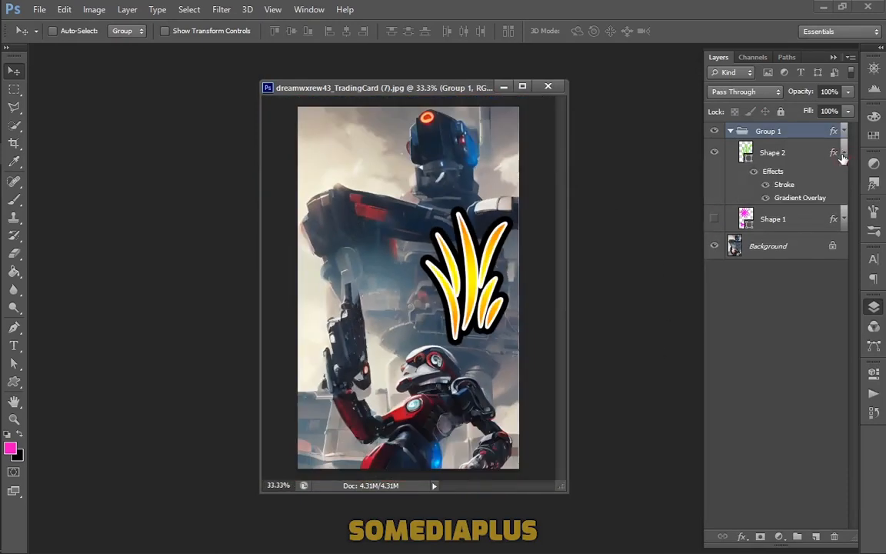
{"action": "left_click", "coordinate": [767, 190]}
{"action": "left_click", "coordinate": [767, 190]}
{"action": "left_click", "coordinate": [767, 190]}
{"action": "left_click", "coordinate": [767, 190]}
{"action": "left_click", "coordinate": [767, 190]}
{"action": "left_click", "coordinate": [767, 191]}
{"action": "left_click", "coordinate": [766, 191]}
{"action": "left_click", "coordinate": [767, 191]}
{"action": "left_click", "coordinate": [766, 191]}
{"action": "left_click", "coordinate": [766, 190]}
{"action": "left_click", "coordinate": [767, 190]}
{"action": "left_click", "coordinate": [767, 190]}
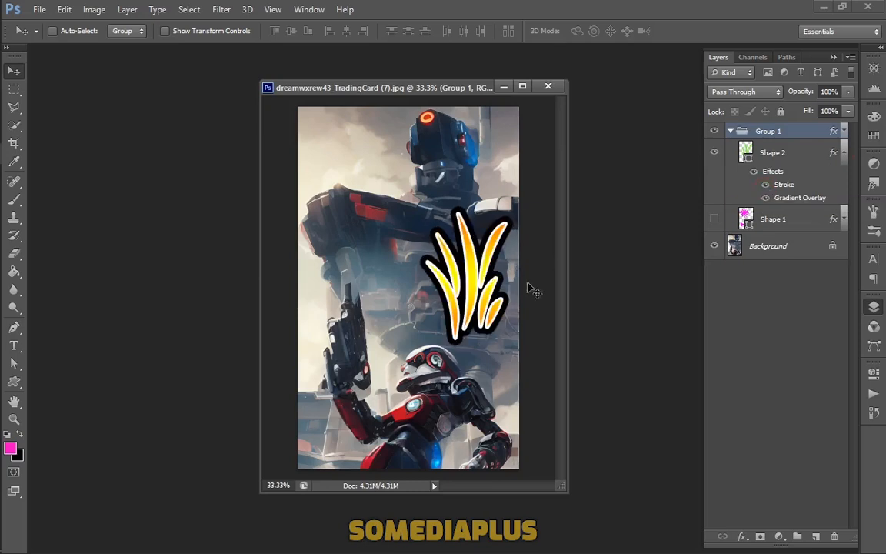
Step: Hide the grass layer's Stroke and toggle its Gradient Overlay to compare the fill
{"action": "left_click", "coordinate": [766, 189]}
{"action": "left_click", "coordinate": [767, 199]}
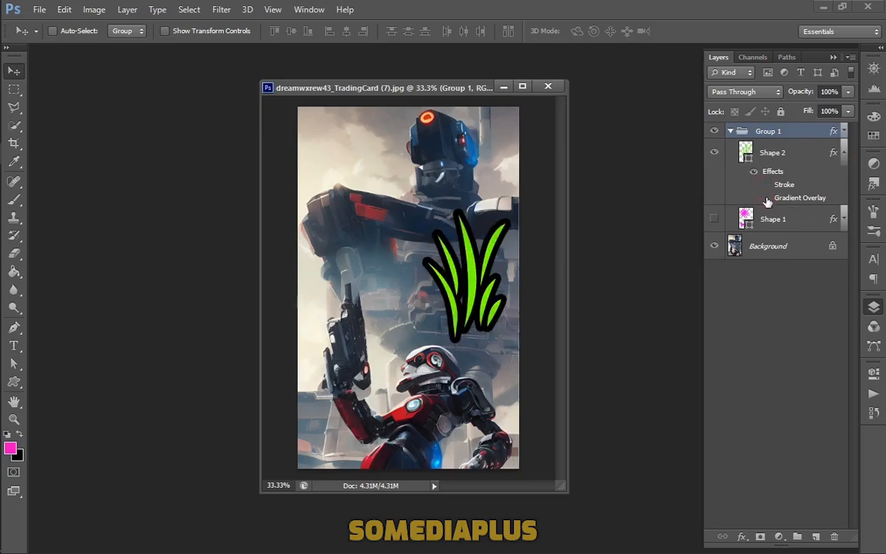
{"action": "left_click", "coordinate": [767, 199]}
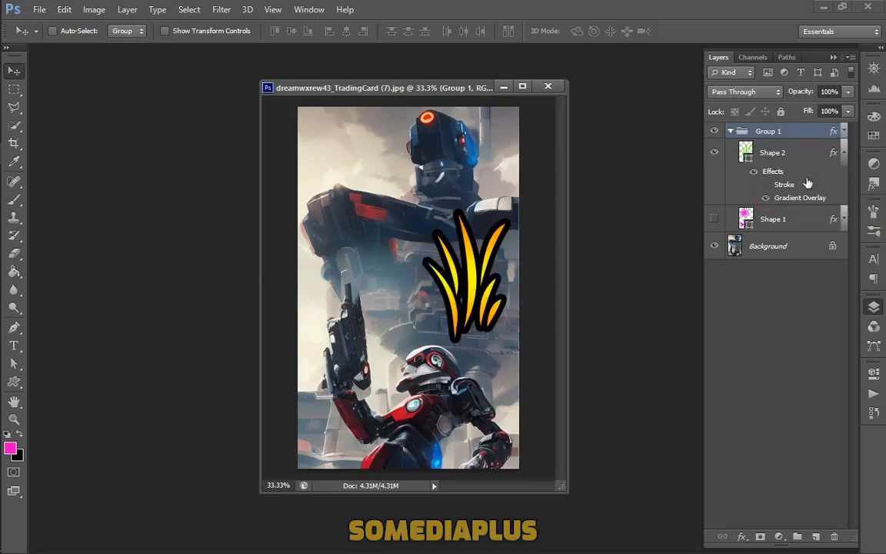
Step: Toggle the group's Stroke and the grass layer's Stroke to compare them separately and together
{"action": "left_click", "coordinate": [844, 132]}
{"action": "left_click", "coordinate": [763, 158]}
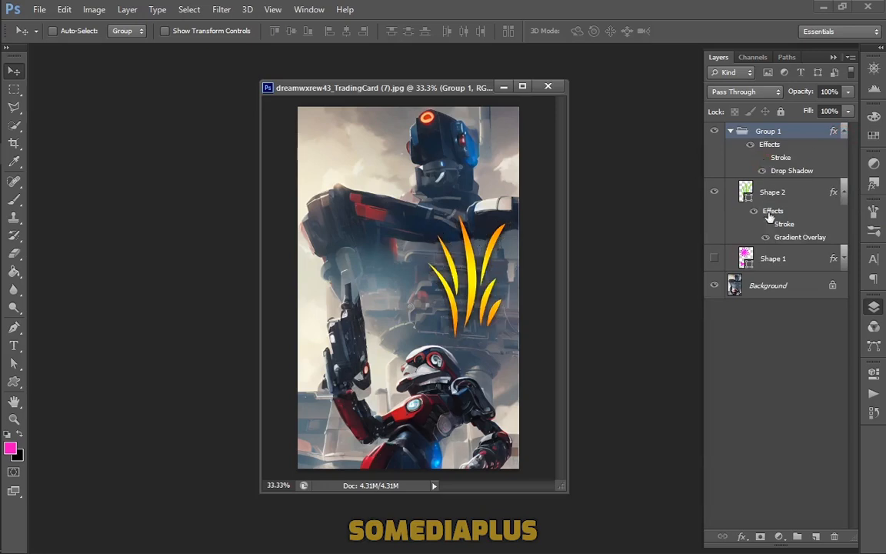
{"action": "left_click", "coordinate": [766, 224]}
{"action": "left_click", "coordinate": [763, 158]}
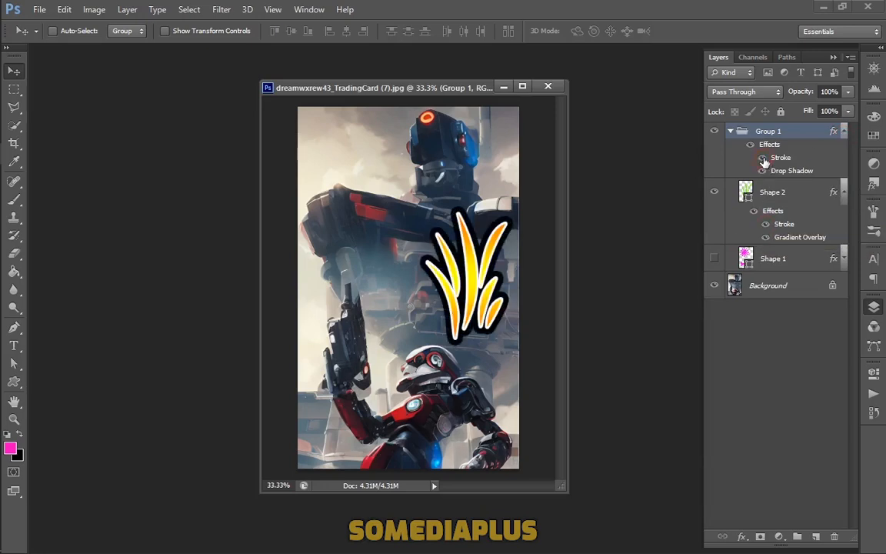
{"action": "left_click", "coordinate": [762, 158]}
{"action": "left_click", "coordinate": [766, 224]}
{"action": "left_click", "coordinate": [763, 158]}
{"action": "left_click", "coordinate": [762, 159]}
{"action": "left_click", "coordinate": [765, 225]}
{"action": "left_click", "coordinate": [765, 224]}
{"action": "left_click", "coordinate": [765, 224]}
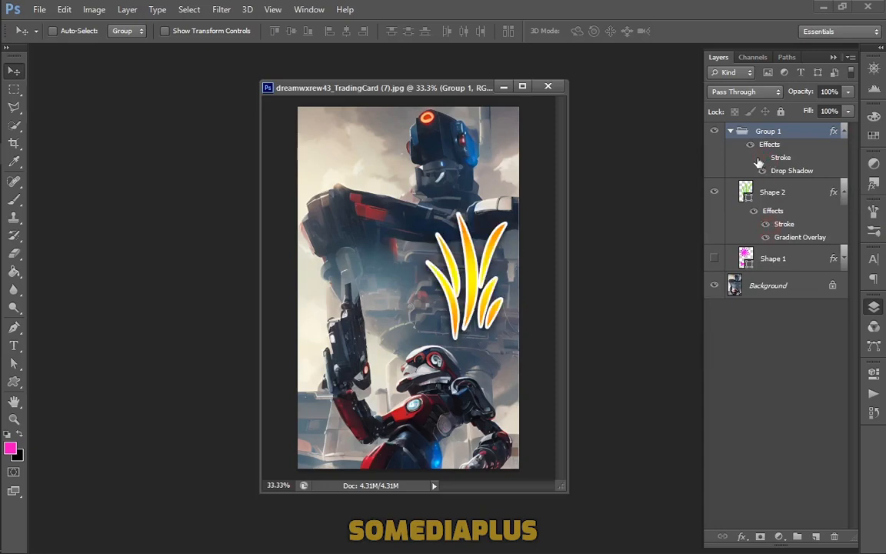
{"action": "left_click", "coordinate": [763, 158]}
Step: Collapse the effects lists and replace the grass layer's Stroke with an Outer Glow of 57 px
{"action": "left_click", "coordinate": [844, 131]}
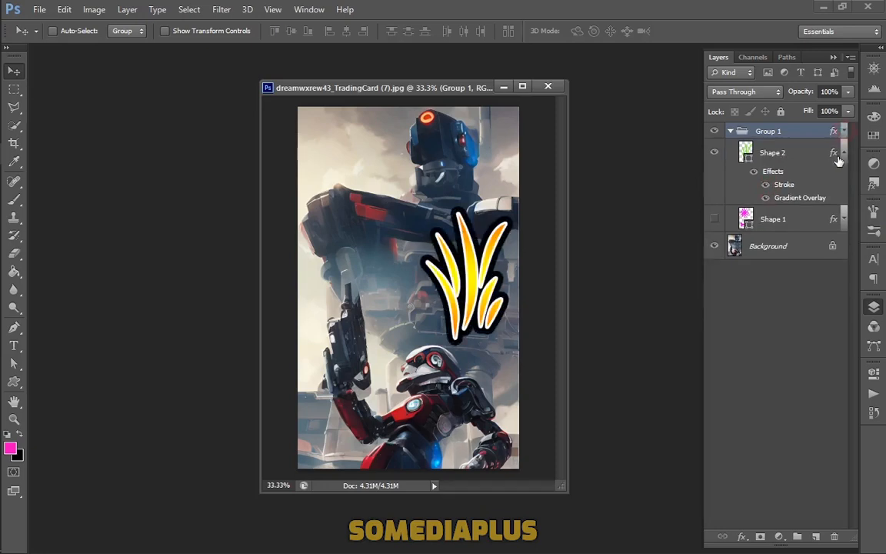
{"action": "left_click", "coordinate": [844, 152]}
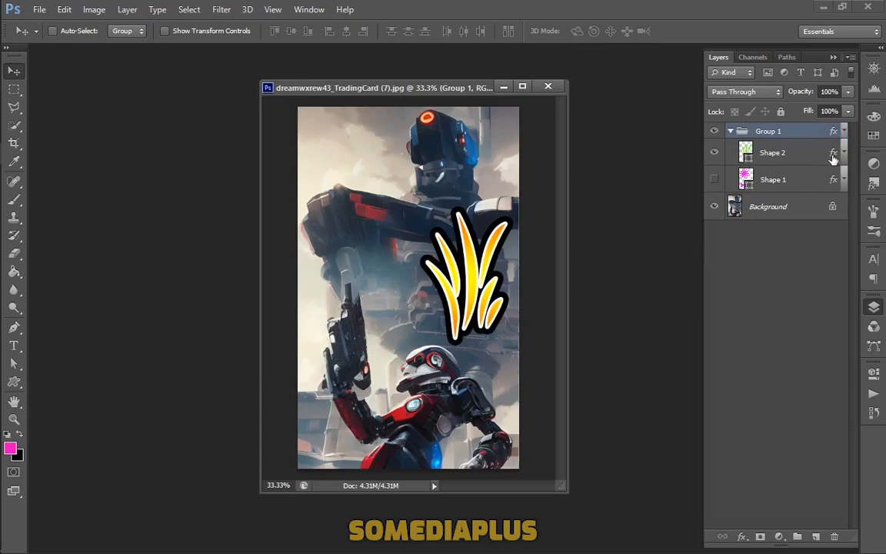
{"action": "double_click", "coordinate": [833, 154]}
{"action": "mouse_move", "coordinate": [416, 350]}
{"action": "left_mouse_down"}
{"action": "mouse_move", "coordinate": [550, 260]}
{"action": "mouse_move", "coordinate": [739, 199]}
{"action": "left_mouse_up"}
{"action": "left_click", "coordinate": [559, 311]}
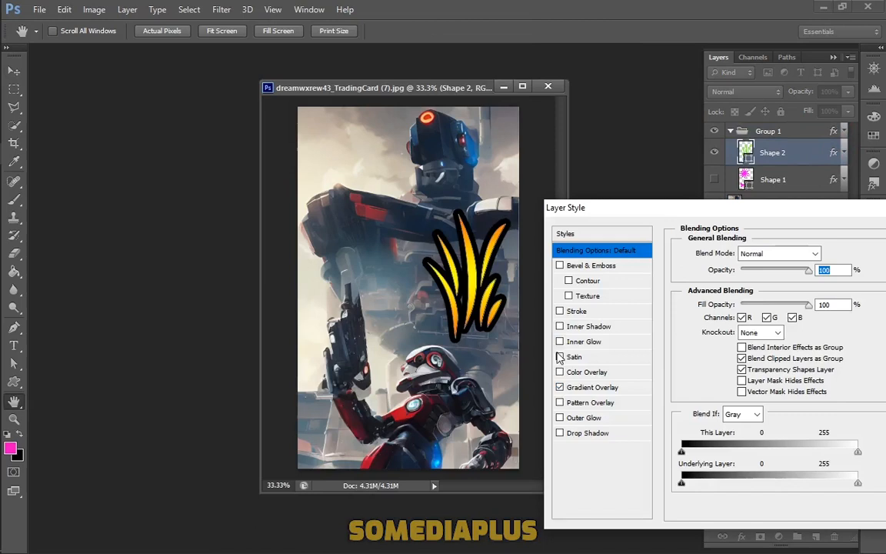
{"action": "left_click", "coordinate": [560, 417]}
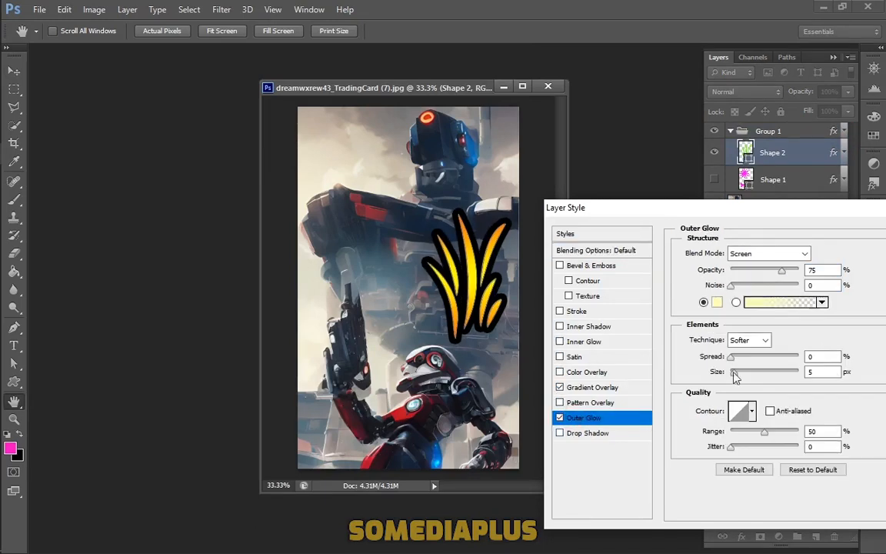
{"action": "left_click_drag", "start_coordinate": [733, 372], "coordinate": [748, 372]}
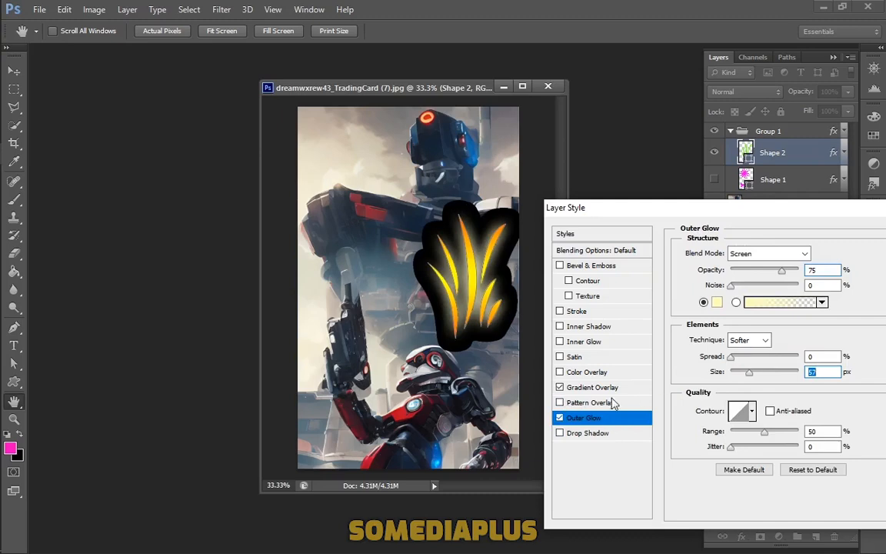
{"action": "left_click_drag", "start_coordinate": [784, 208], "coordinate": [526, 316]}
{"action": "left_click", "coordinate": [660, 334]}
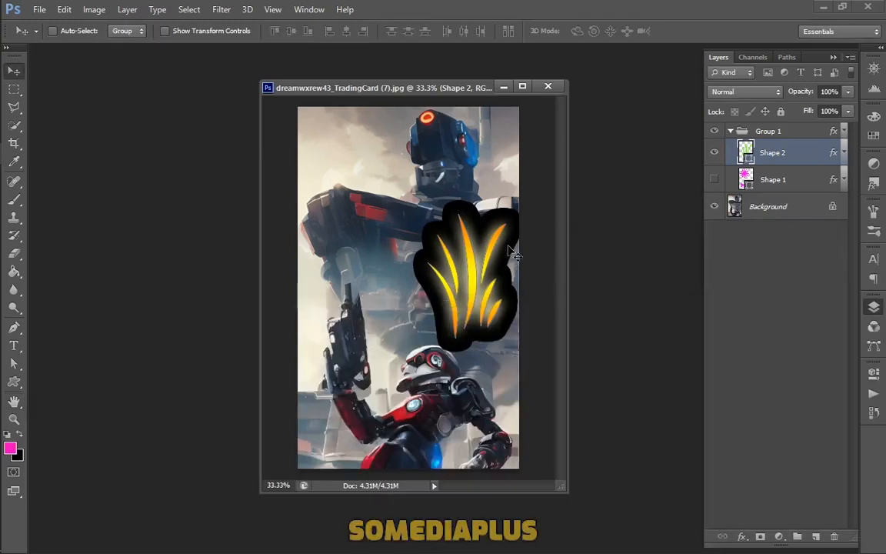
Step: Hide the group's Stroke effect and expand the grass layer's effects
{"action": "left_click", "coordinate": [840, 132]}
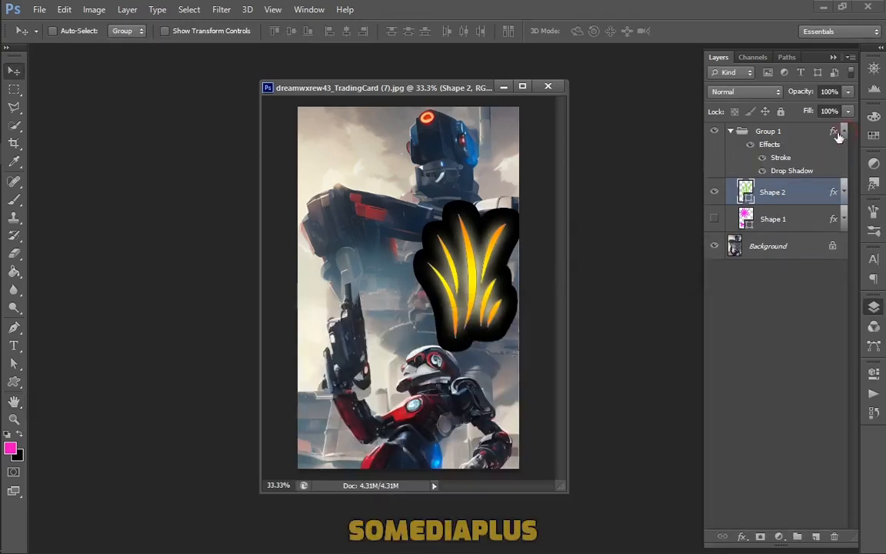
{"action": "left_click", "coordinate": [762, 171]}
{"action": "left_click", "coordinate": [840, 191]}
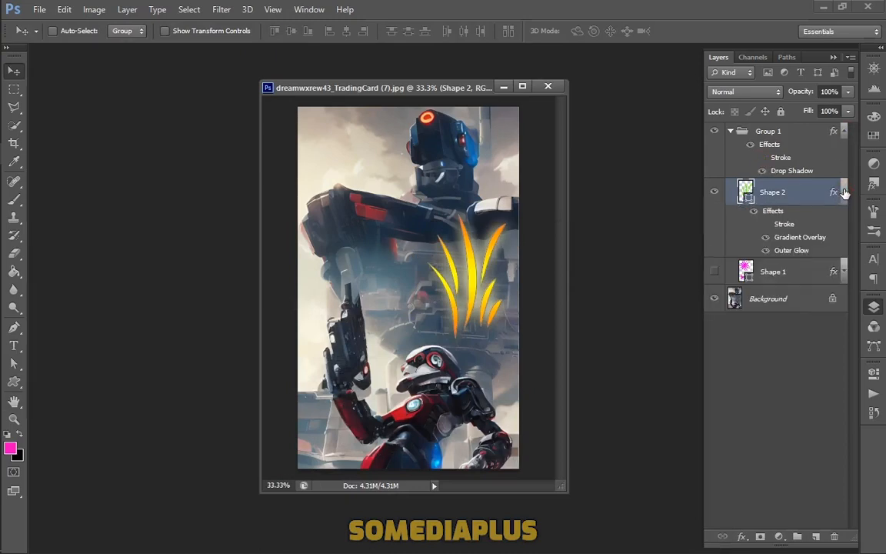
Step: Enable an Outer Glow on the whole group and set its color to red
{"action": "double_click", "coordinate": [834, 132]}
{"action": "left_click_drag", "start_coordinate": [470, 310], "coordinate": [738, 142]}
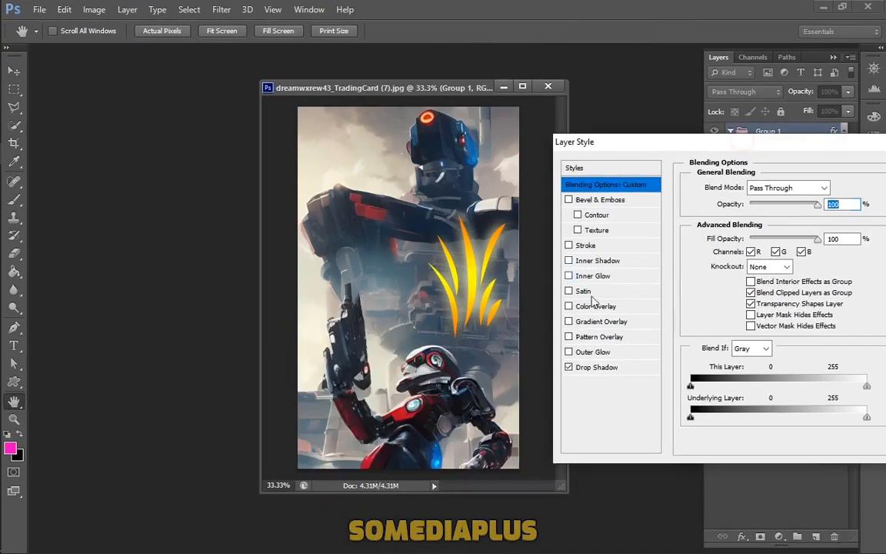
{"action": "left_click", "coordinate": [568, 352]}
{"action": "left_click", "coordinate": [586, 352]}
{"action": "left_click", "coordinate": [726, 237]}
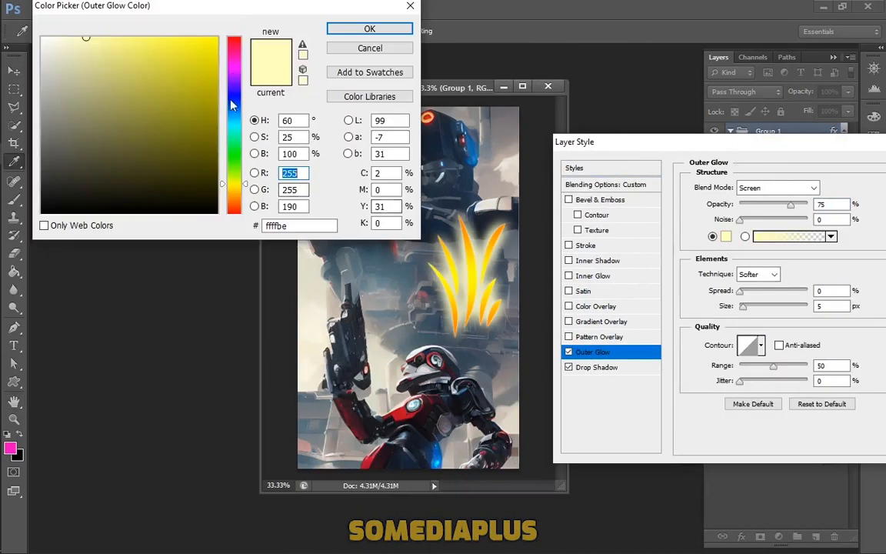
{"action": "left_click", "coordinate": [234, 38]}
{"action": "left_click_drag", "start_coordinate": [211, 42], "coordinate": [248, 25]}
{"action": "left_click", "coordinate": [370, 28]}
Step: Set the group's Outer Glow size to 18 px and apply the layer style
{"action": "mouse_move", "coordinate": [743, 306]}
{"action": "left_mouse_down"}
{"action": "mouse_move", "coordinate": [751, 308]}
{"action": "mouse_move", "coordinate": [749, 322]}
{"action": "left_mouse_up"}
{"action": "left_click_drag", "start_coordinate": [678, 143], "coordinate": [451, 299]}
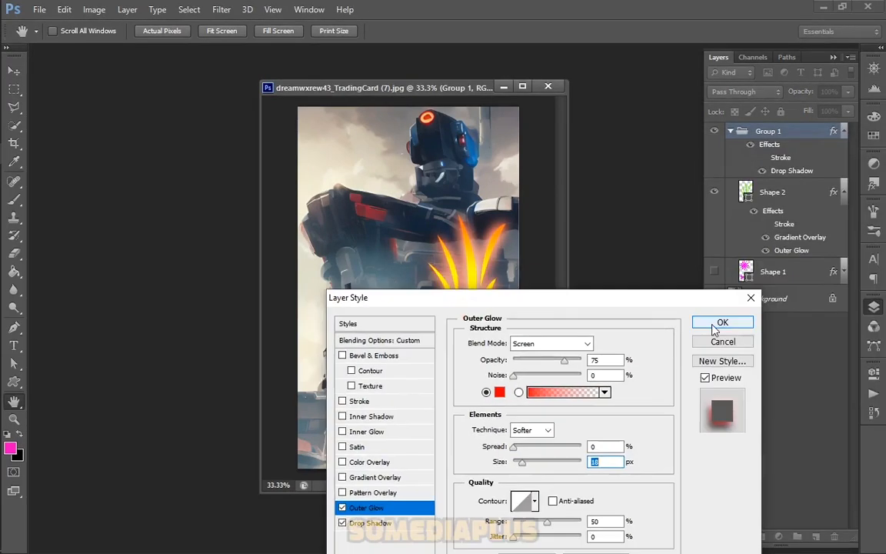
{"action": "left_click", "coordinate": [714, 328]}
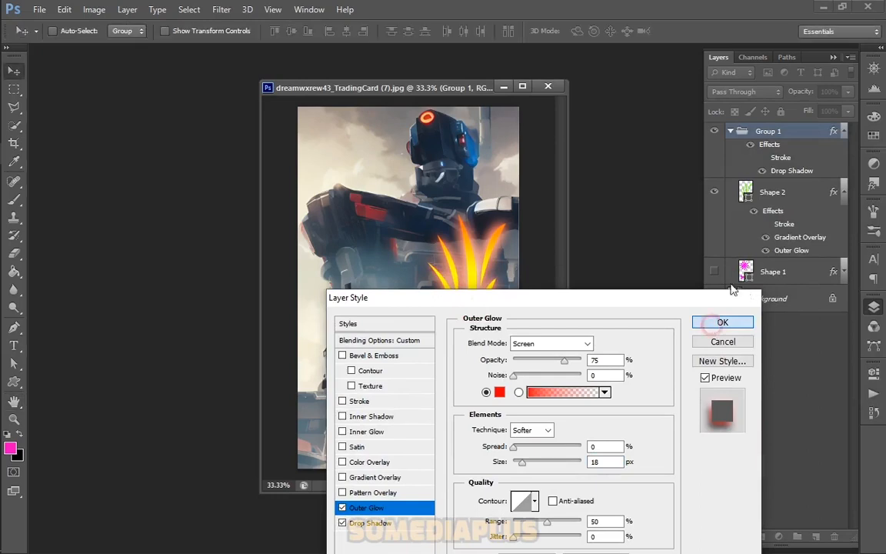
Step: Set the grass layer's Outer Glow to bright yellow with 13% spread and 24 px size, and apply it
{"action": "double_click", "coordinate": [831, 205]}
{"action": "left_click", "coordinate": [366, 507]}
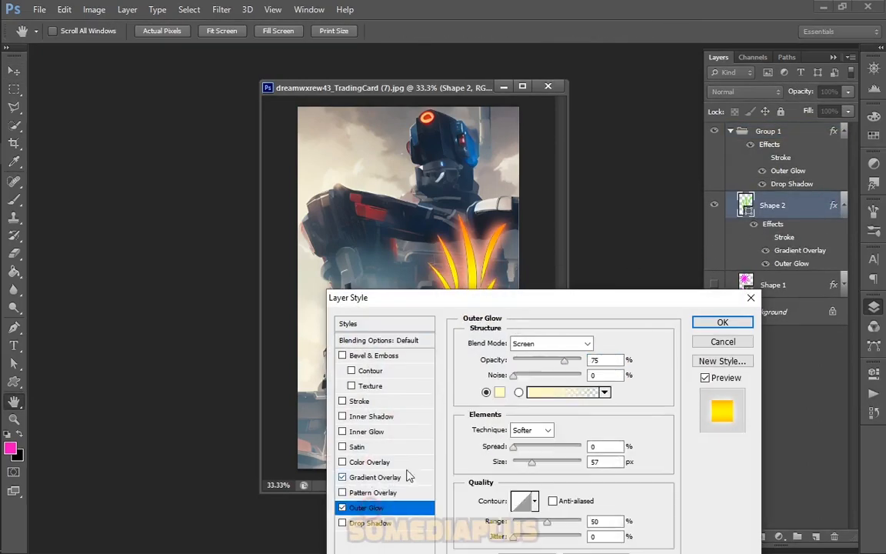
{"action": "left_click", "coordinate": [500, 392]}
{"action": "left_click", "coordinate": [216, 39]}
{"action": "left_click", "coordinate": [361, 29]}
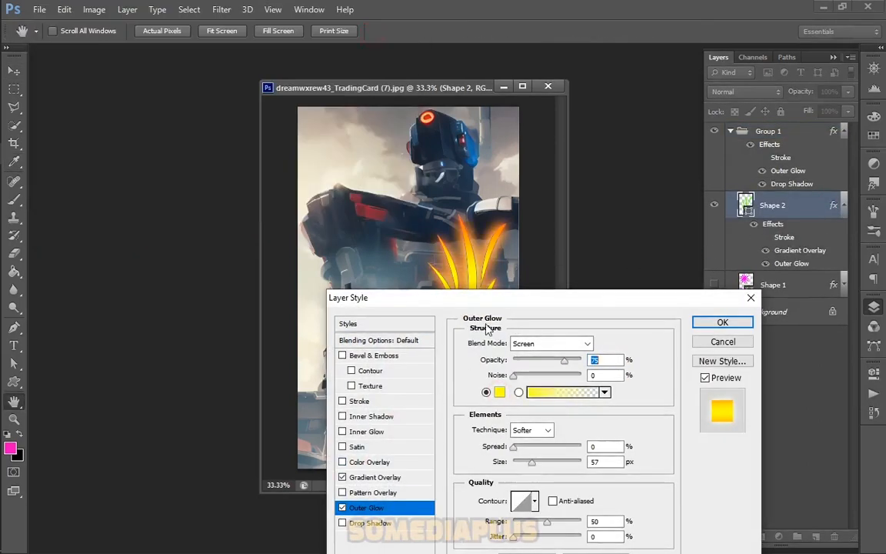
{"action": "left_click_drag", "start_coordinate": [479, 297], "coordinate": [665, 129]}
{"action": "left_click_drag", "start_coordinate": [699, 278], "coordinate": [710, 298]}
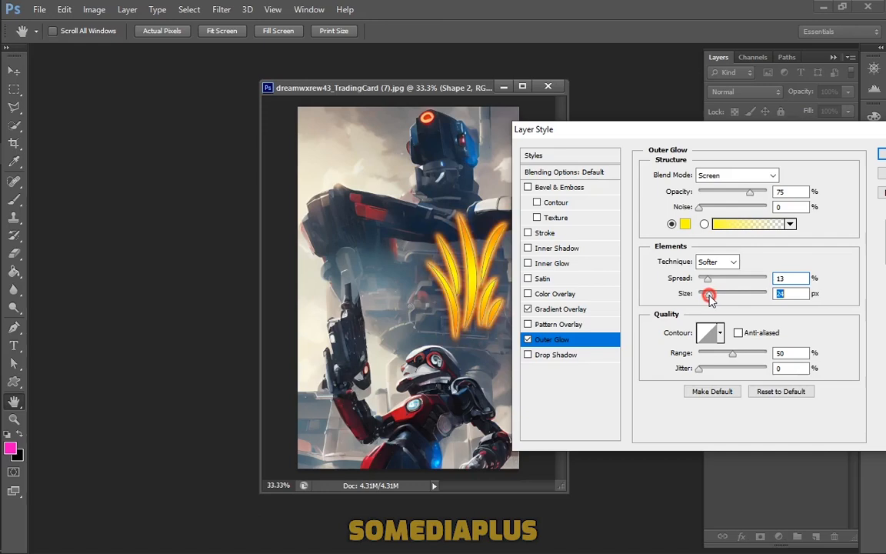
{"action": "left_click", "coordinate": [736, 202]}
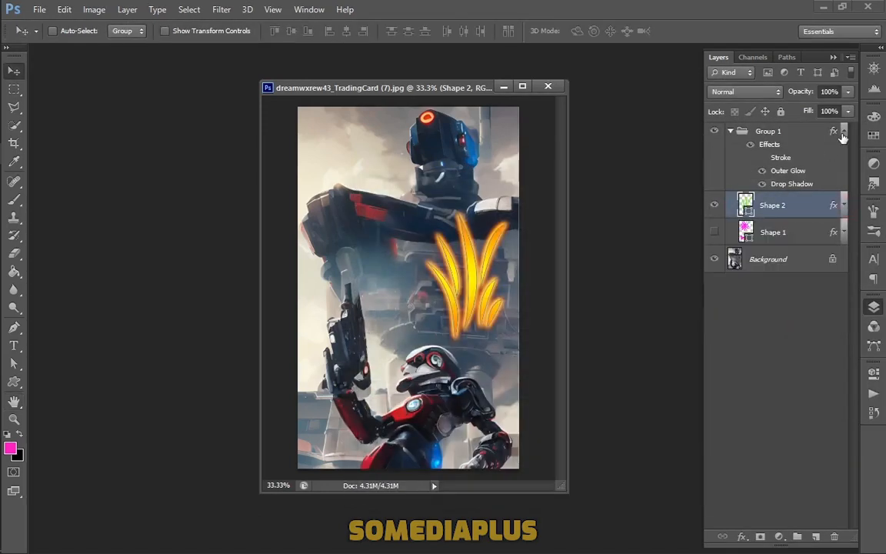
Step: Collapse the group's effects list and move the grass shape horizontally toward the centre of the picture
{"action": "left_click", "coordinate": [844, 131]}
{"action": "left_click", "coordinate": [793, 209]}
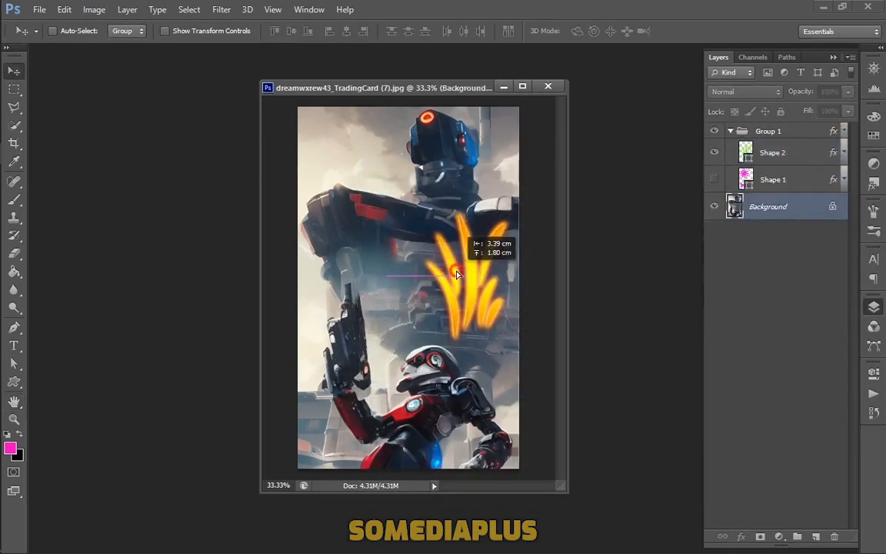
{"action": "left_click", "coordinate": [772, 152]}
{"action": "left_click_drag", "start_coordinate": [467, 244], "coordinate": [411, 245]}
{"action": "left_click", "coordinate": [713, 207]}
{"action": "left_click", "coordinate": [713, 207]}
Step: Hide the group's Outer Glow and inspect the grass layer's own Outer Glow, leaving its settings unchanged
{"action": "key", "text": "ctrl+plus"}
{"action": "key", "text": "ctrl+plus"}
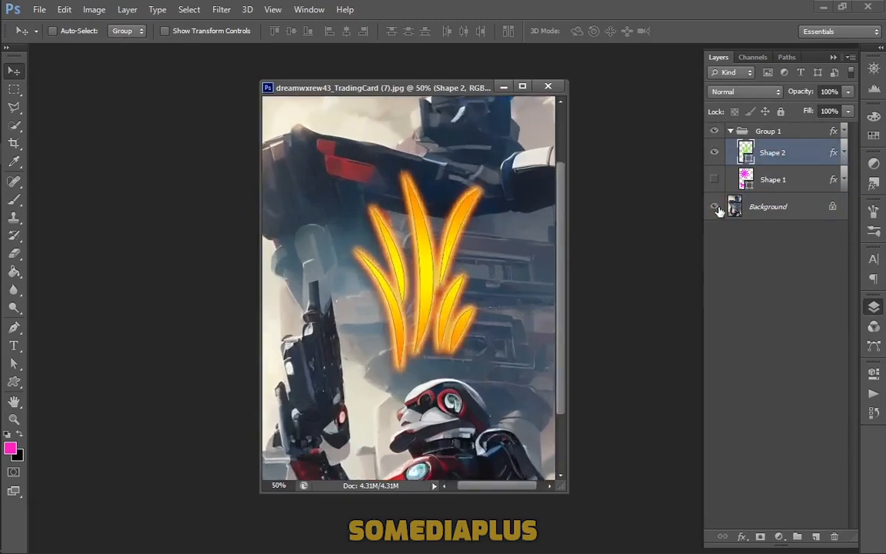
{"action": "key", "text": "ctrl+plus"}
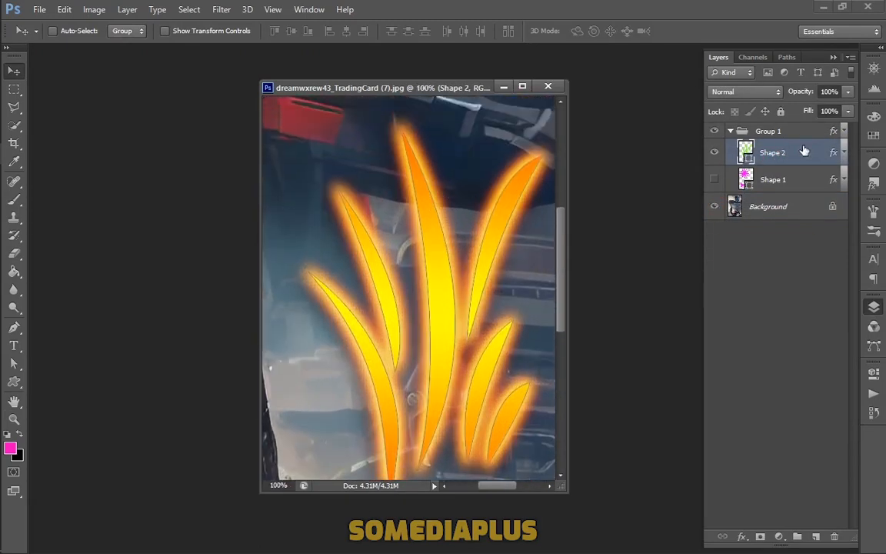
{"action": "left_click", "coordinate": [844, 153]}
{"action": "left_click", "coordinate": [844, 131]}
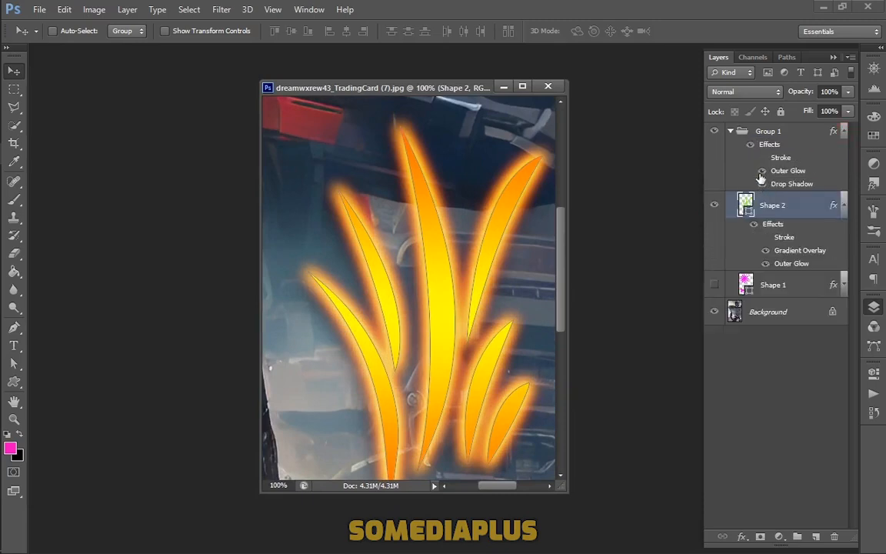
{"action": "left_click", "coordinate": [762, 171]}
{"action": "left_click", "coordinate": [765, 263]}
{"action": "left_click", "coordinate": [765, 263]}
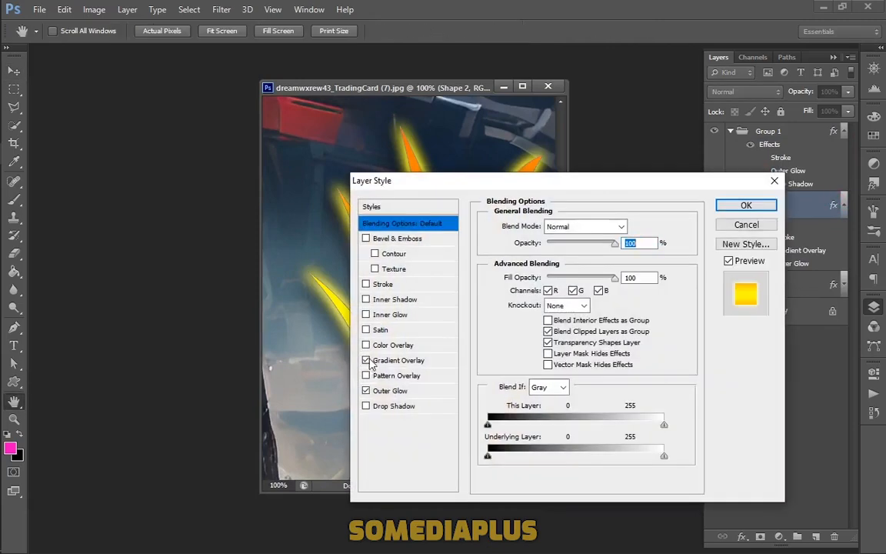
{"action": "left_click", "coordinate": [393, 389]}
{"action": "left_click", "coordinate": [758, 222]}
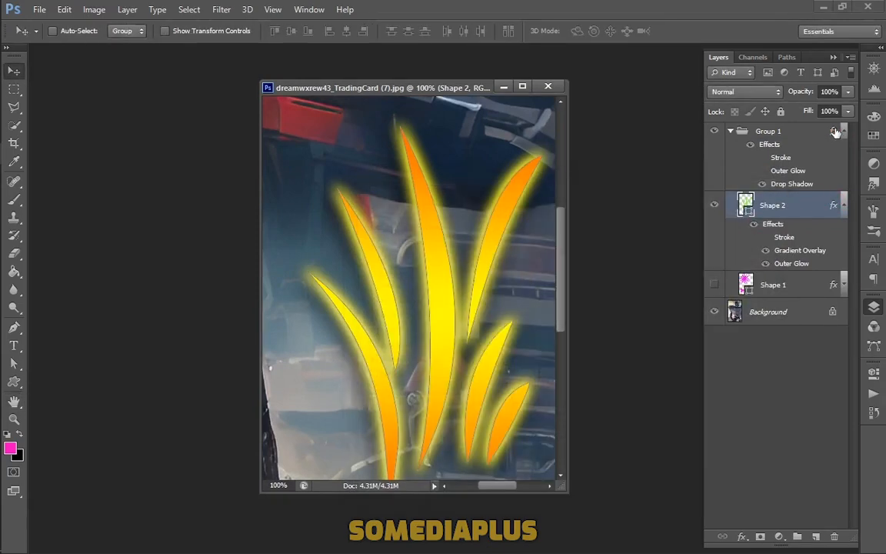
Step: Compare the group with and without its Outer Glow, then apply the layer style with the glow enabled
{"action": "double_click", "coordinate": [758, 129]}
{"action": "left_click", "coordinate": [625, 349]}
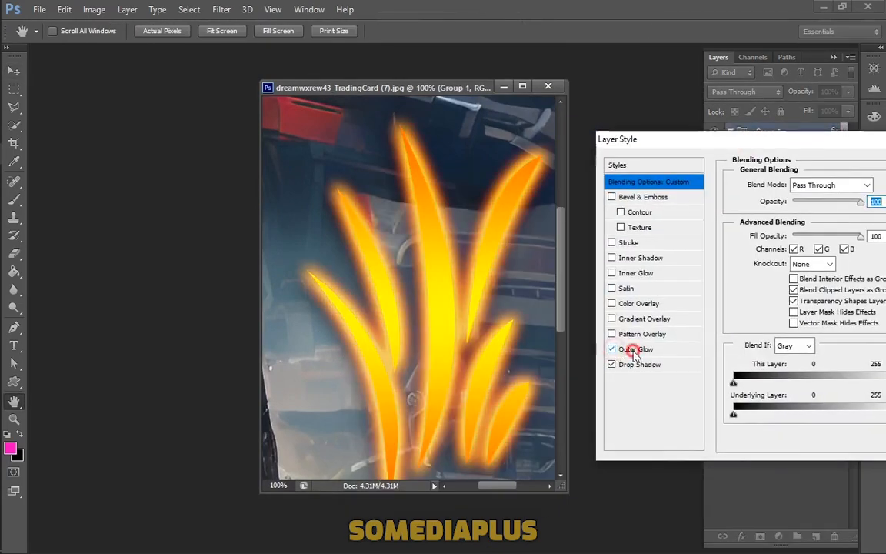
{"action": "left_click", "coordinate": [612, 349]}
{"action": "left_click", "coordinate": [612, 350]}
{"action": "left_click", "coordinate": [612, 350]}
{"action": "left_click", "coordinate": [612, 350]}
{"action": "key", "text": "Return"}
{"action": "key", "text": "ctrl+minus"}
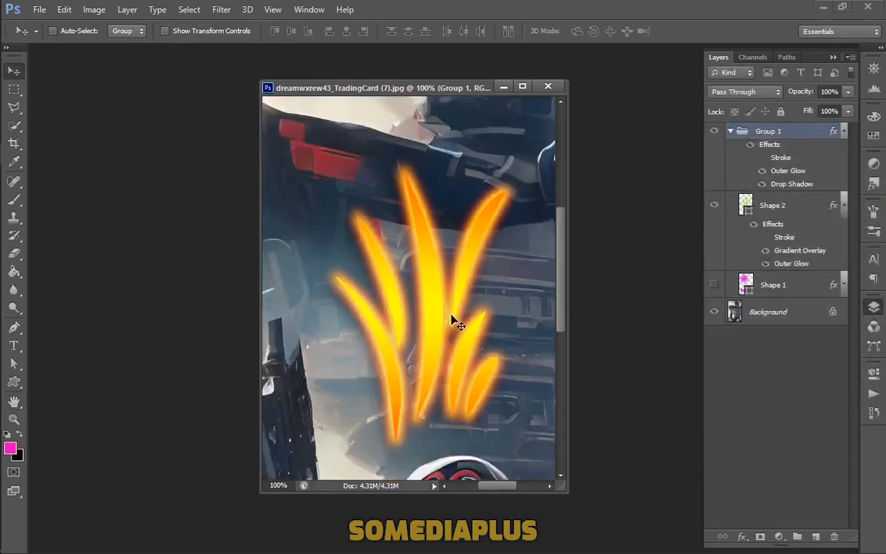
Step: Hide all layer effects on the group and the grass layer, and shift the grass slightly up and to the left
{"action": "left_click", "coordinate": [715, 284]}
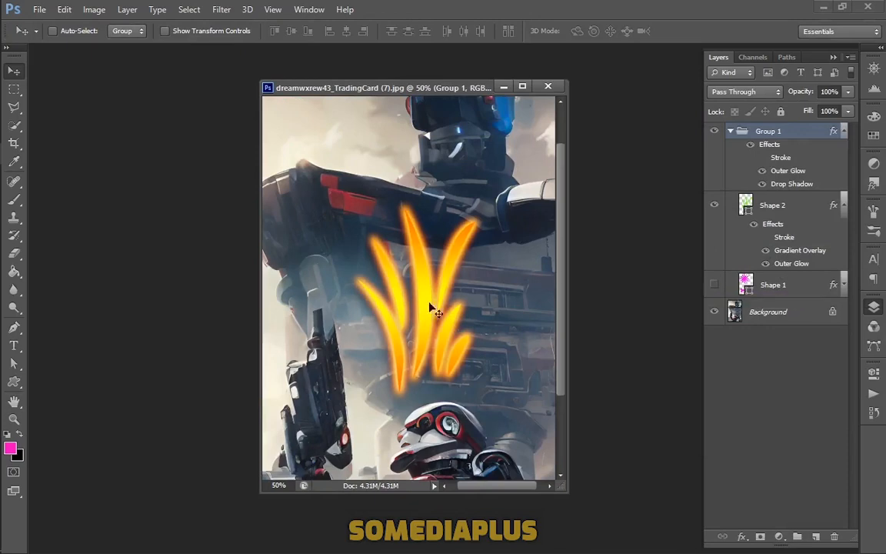
{"action": "left_click", "coordinate": [844, 131]}
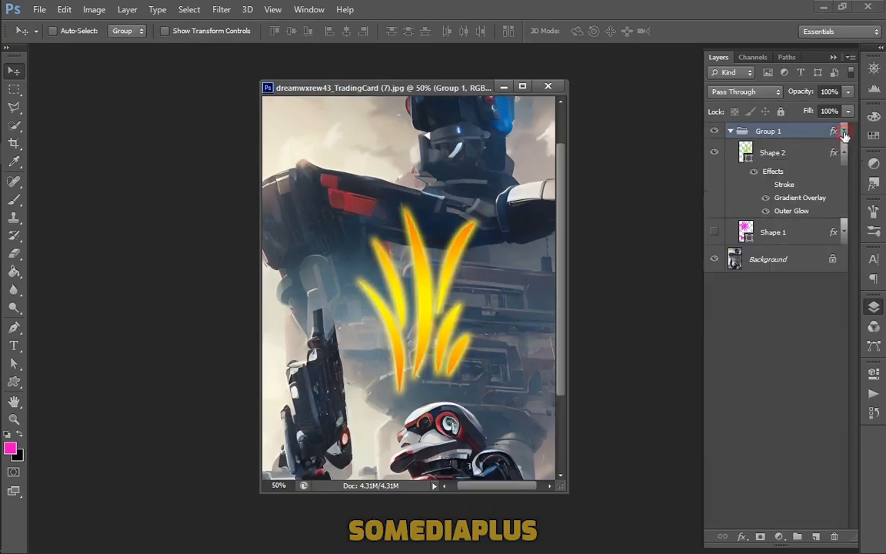
{"action": "left_click", "coordinate": [754, 172]}
{"action": "left_click", "coordinate": [843, 153]}
{"action": "left_click_drag", "start_coordinate": [435, 296], "coordinate": [429, 282]}
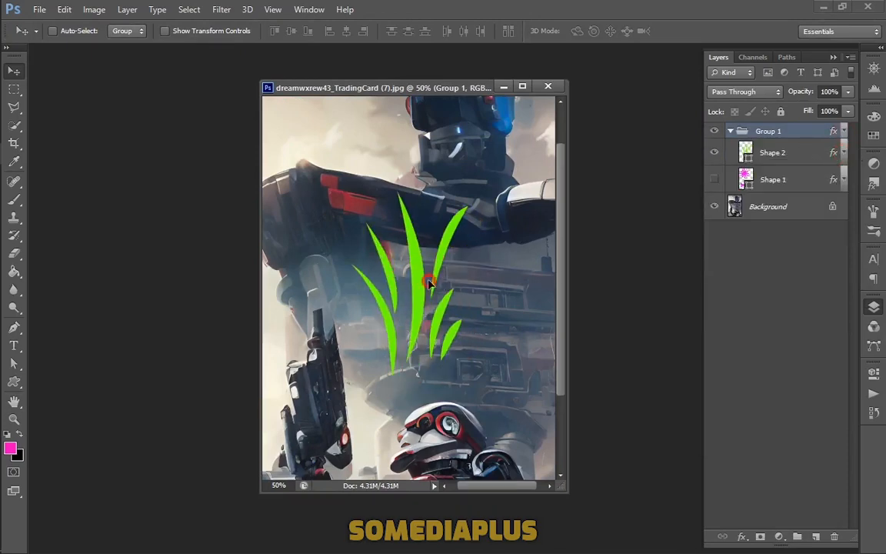